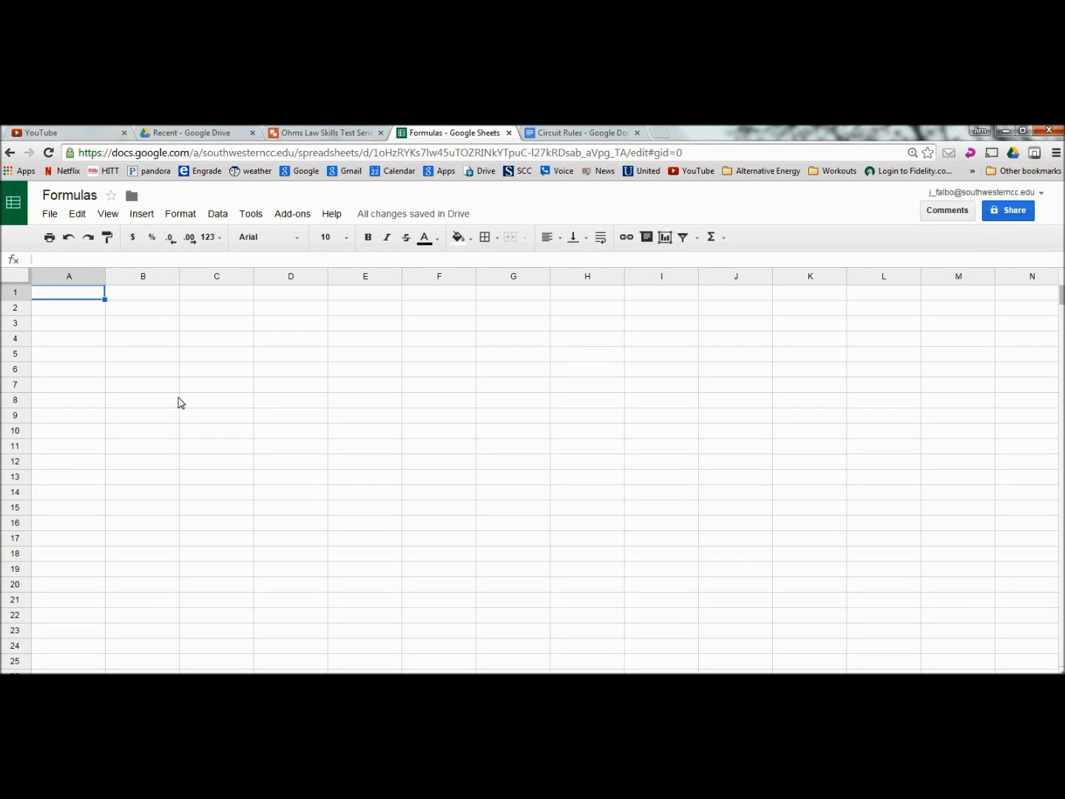
click(310, 134)
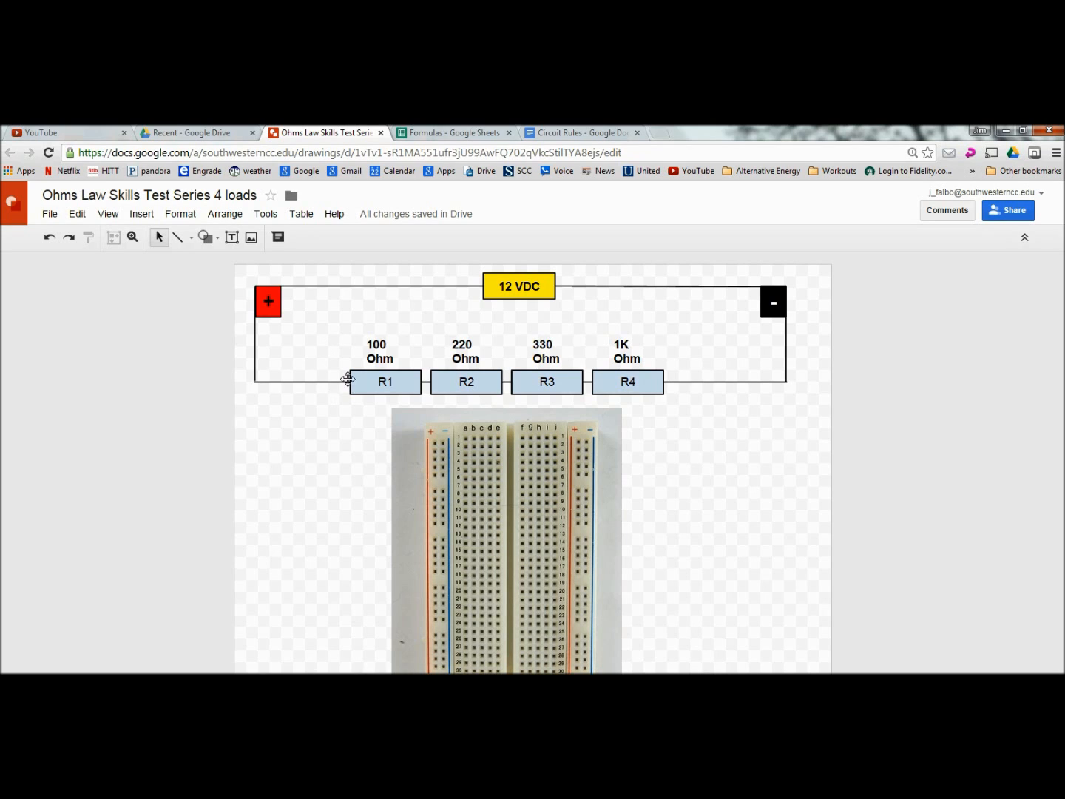
click(443, 132)
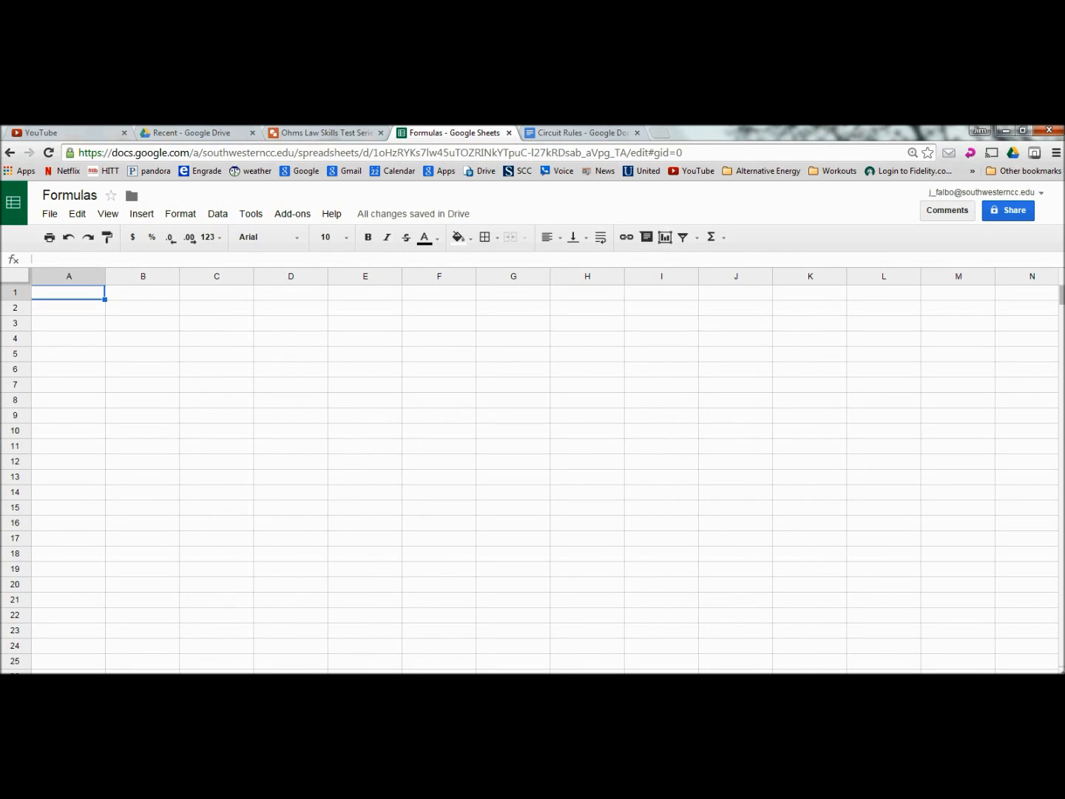
Step: Set the font size of every cell in the sheet to 14, then return to A1
click(10, 280)
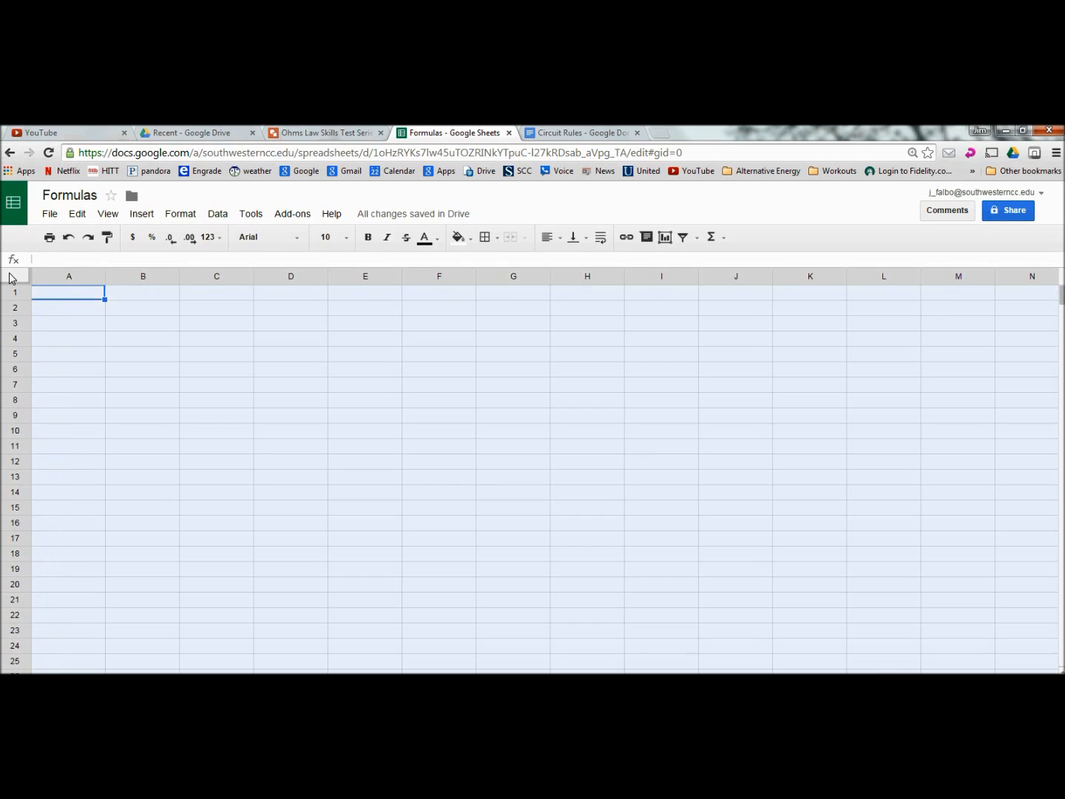
click(346, 237)
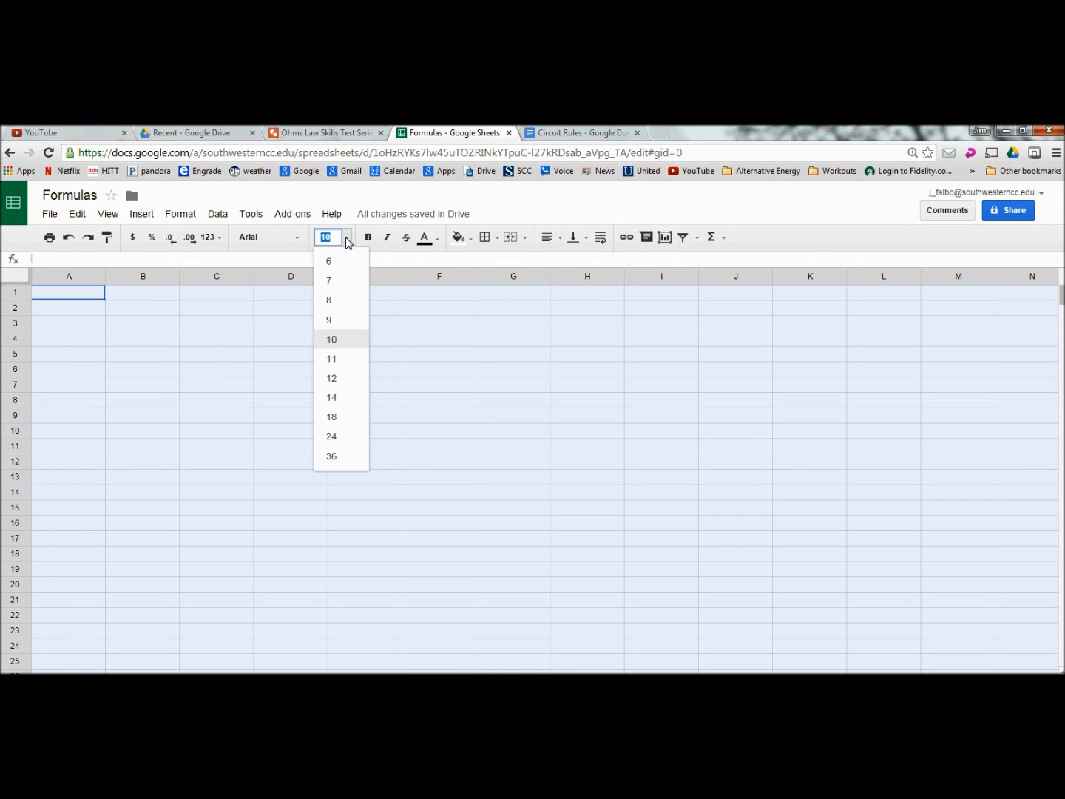
click(332, 398)
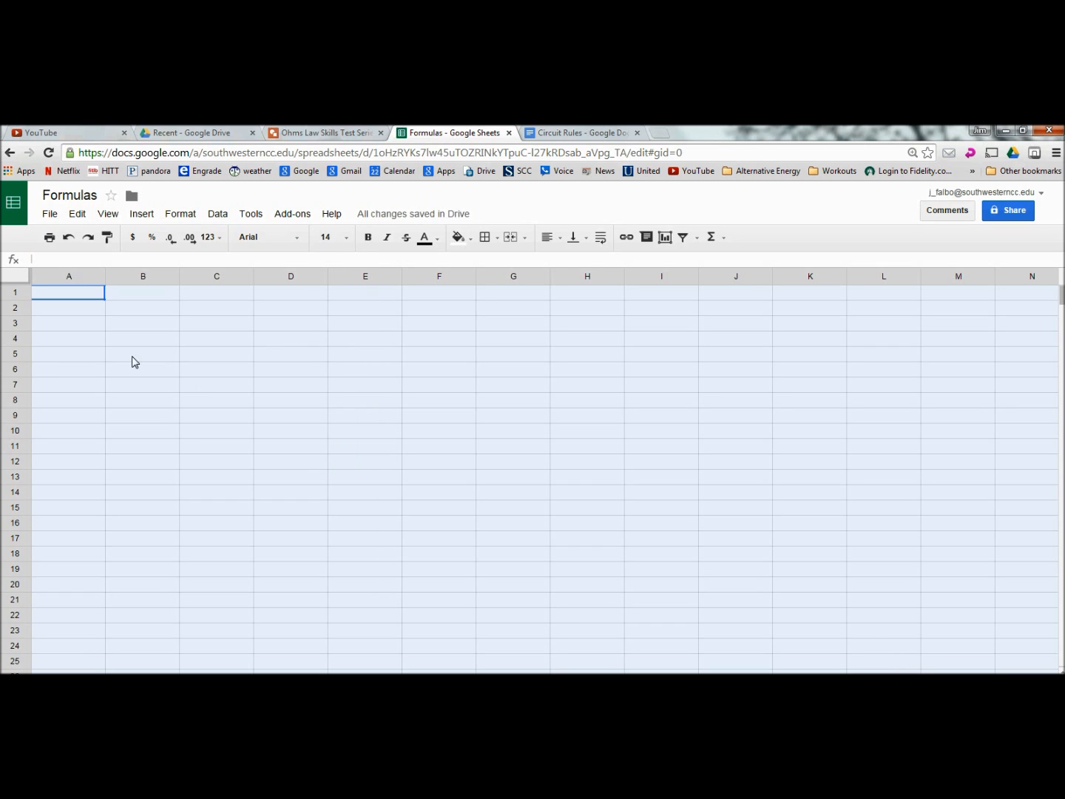
click(64, 293)
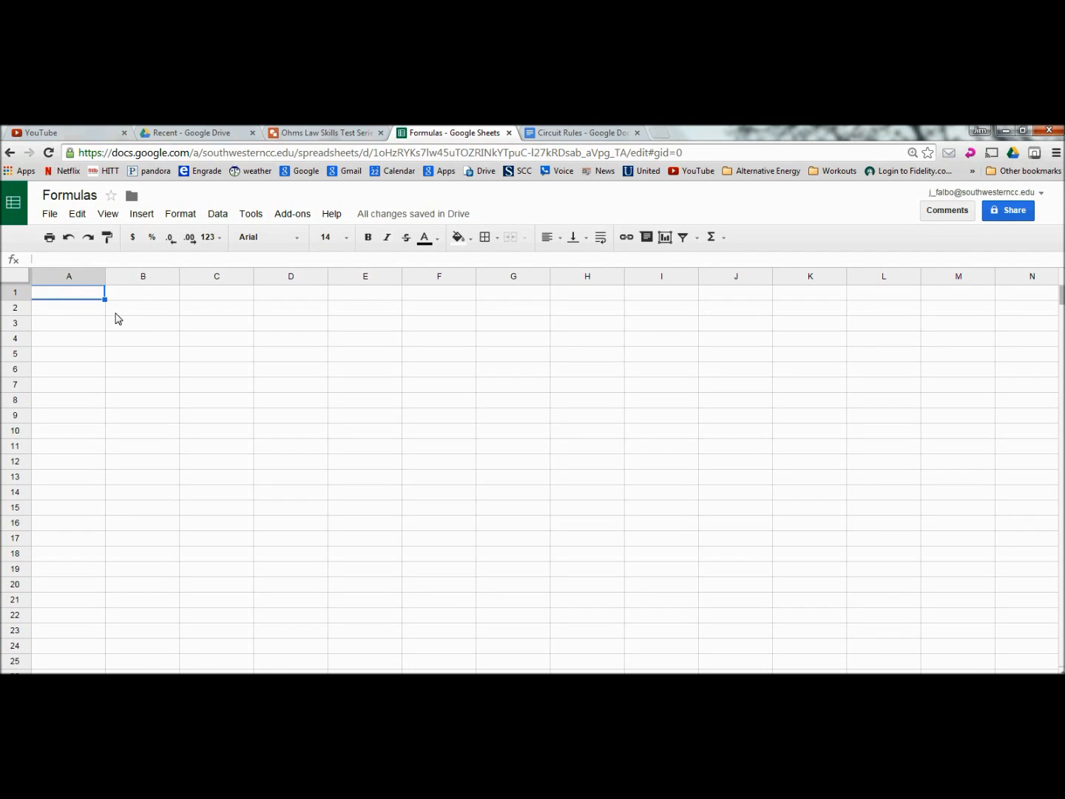
Step: Enter Resistor #, R1 and R2 down cells A1 to A3
text(Resis)
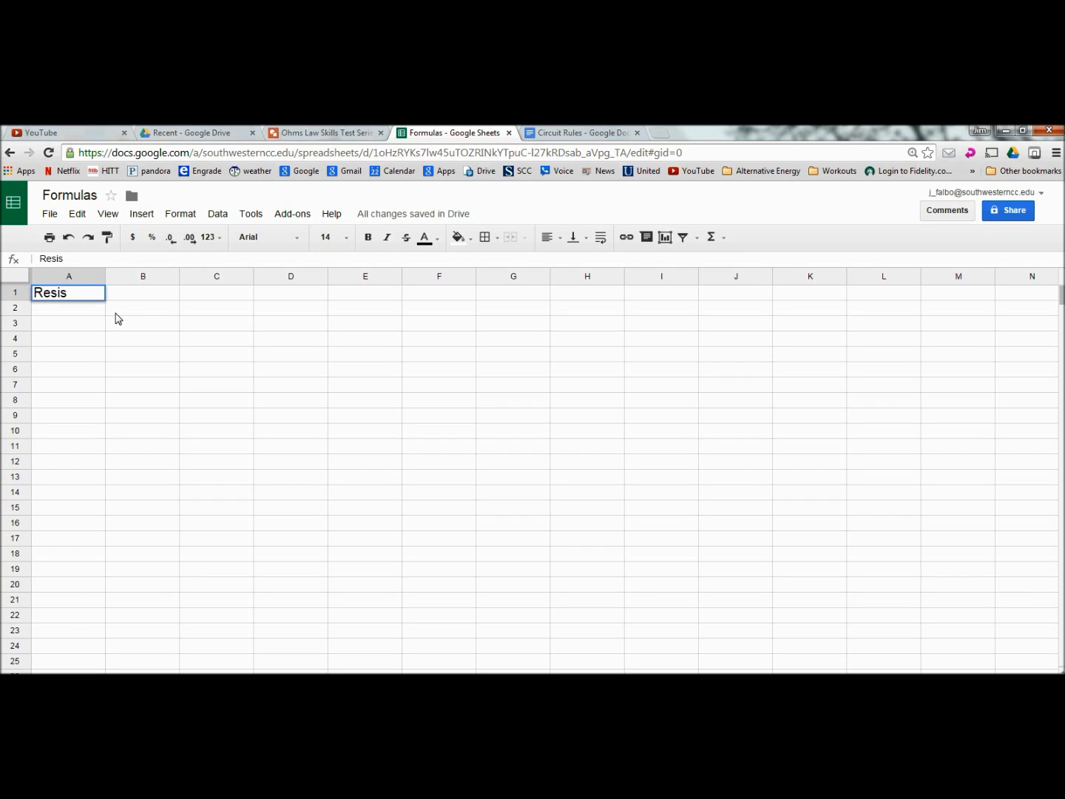
text(tor #)
key(Return)
text(R1)
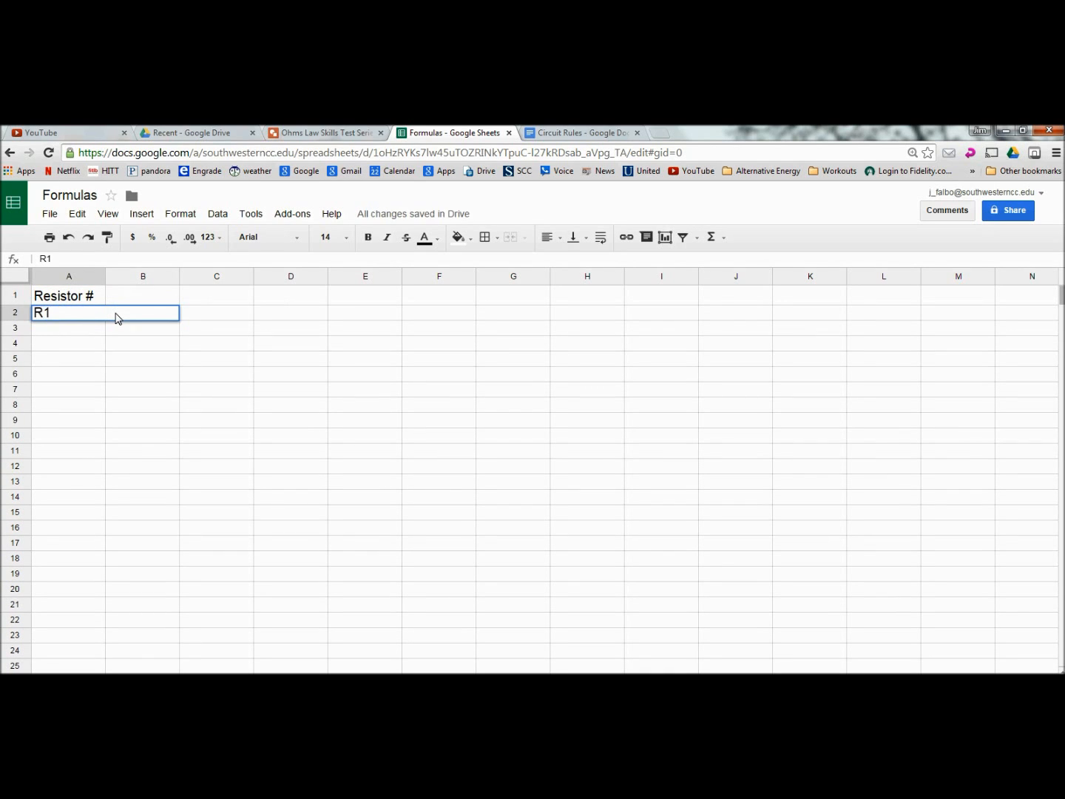
key(Return)
text(R2)
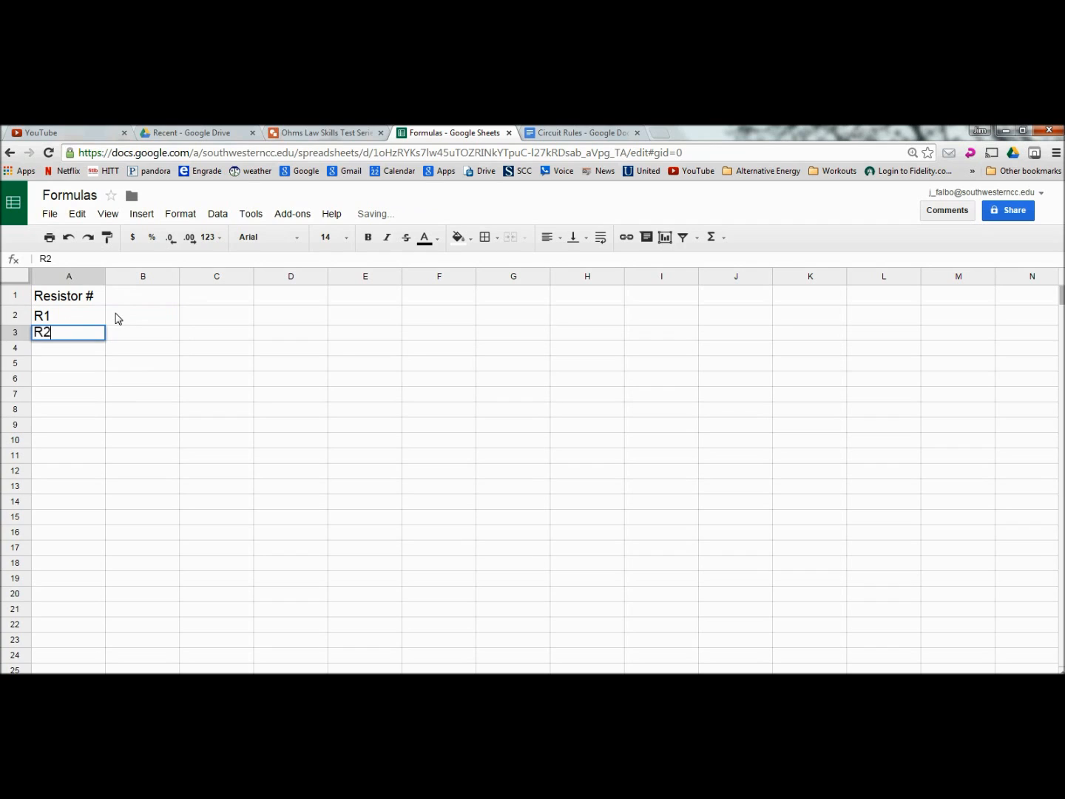
key(Return)
Step: Extend the series with R3 and R4 using the fill handle, and label A6 Totals
drag(77, 318, 83, 350)
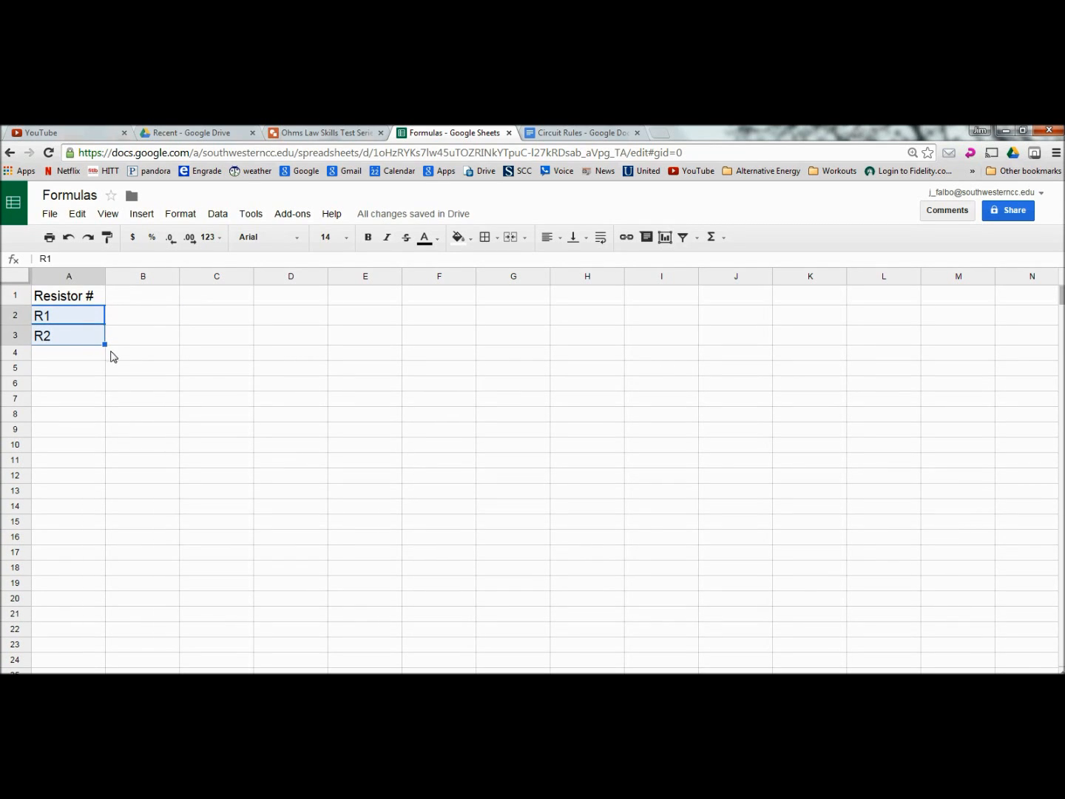
drag(105, 347, 103, 378)
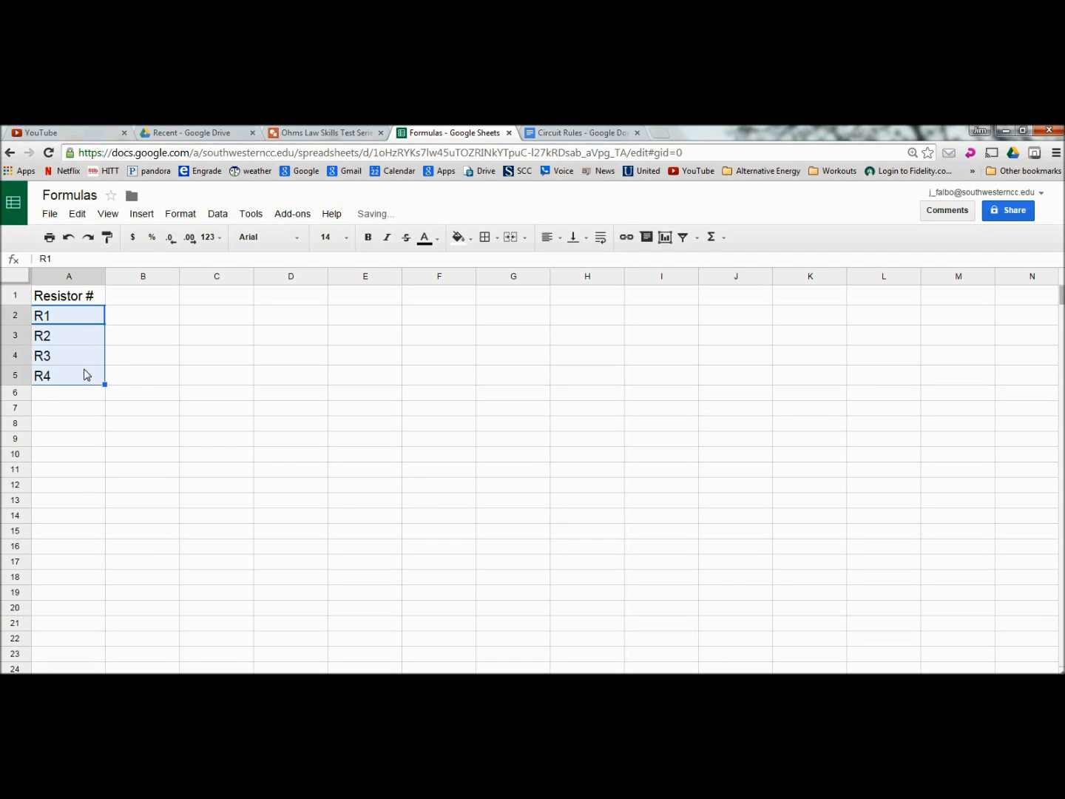
click(71, 398)
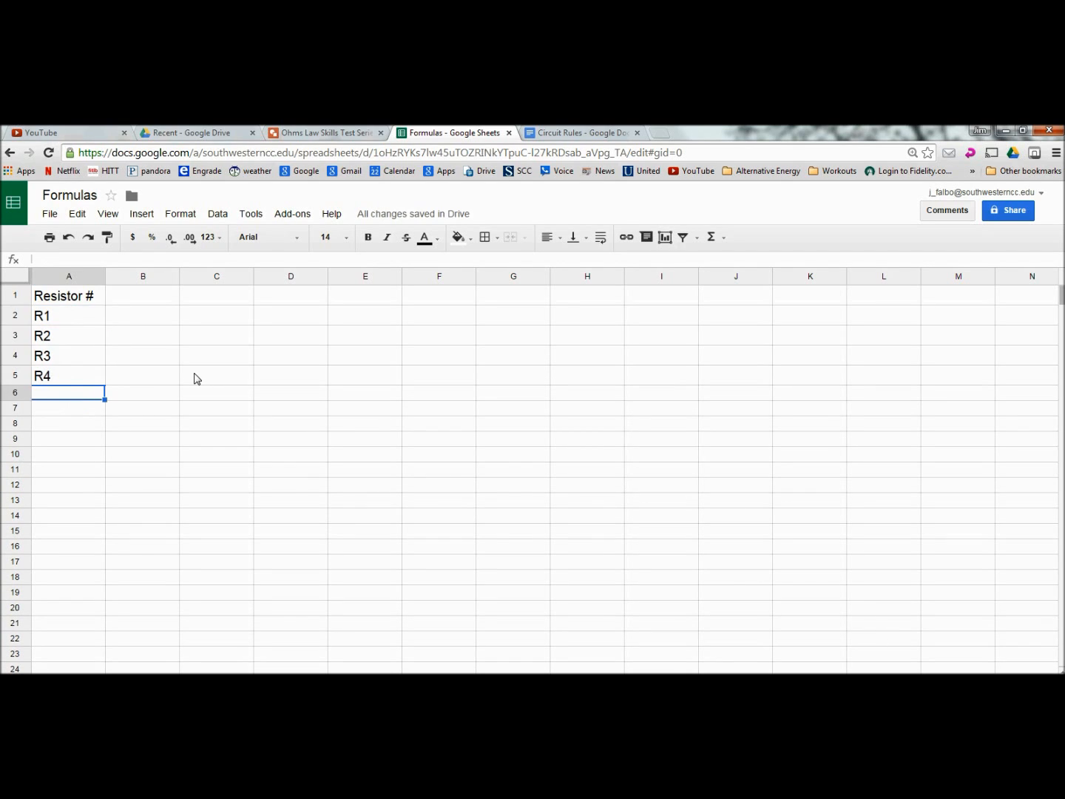
text(Totals)
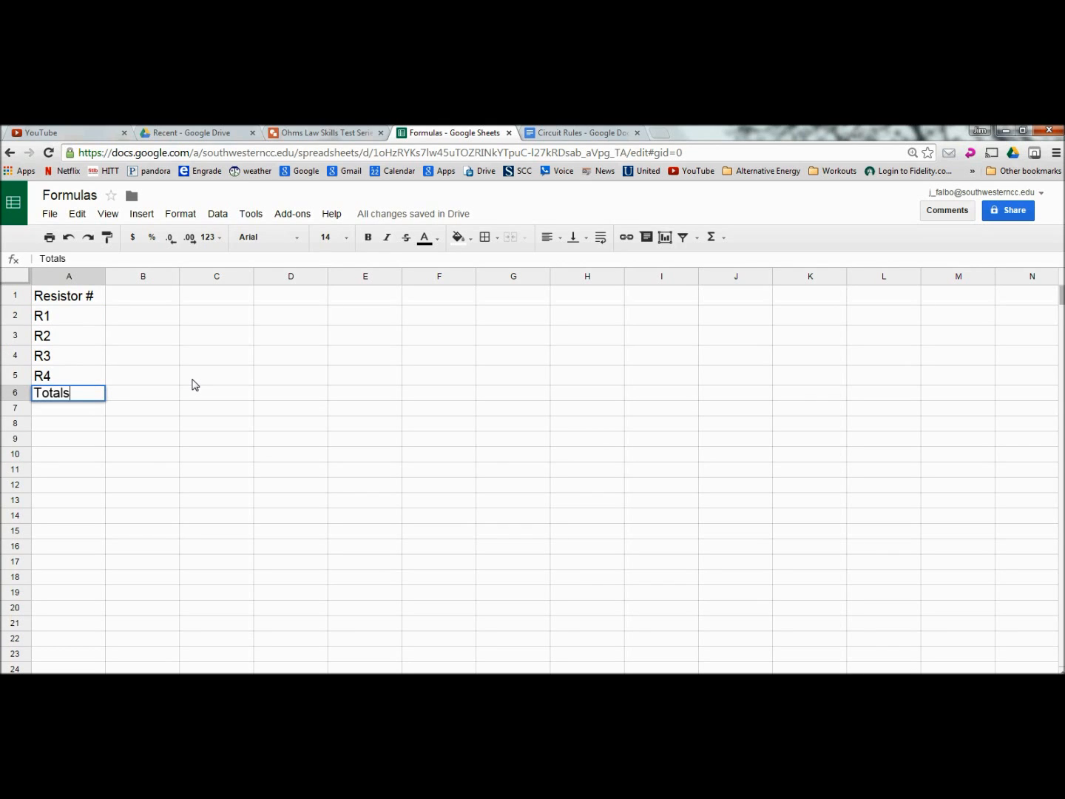
key(Return)
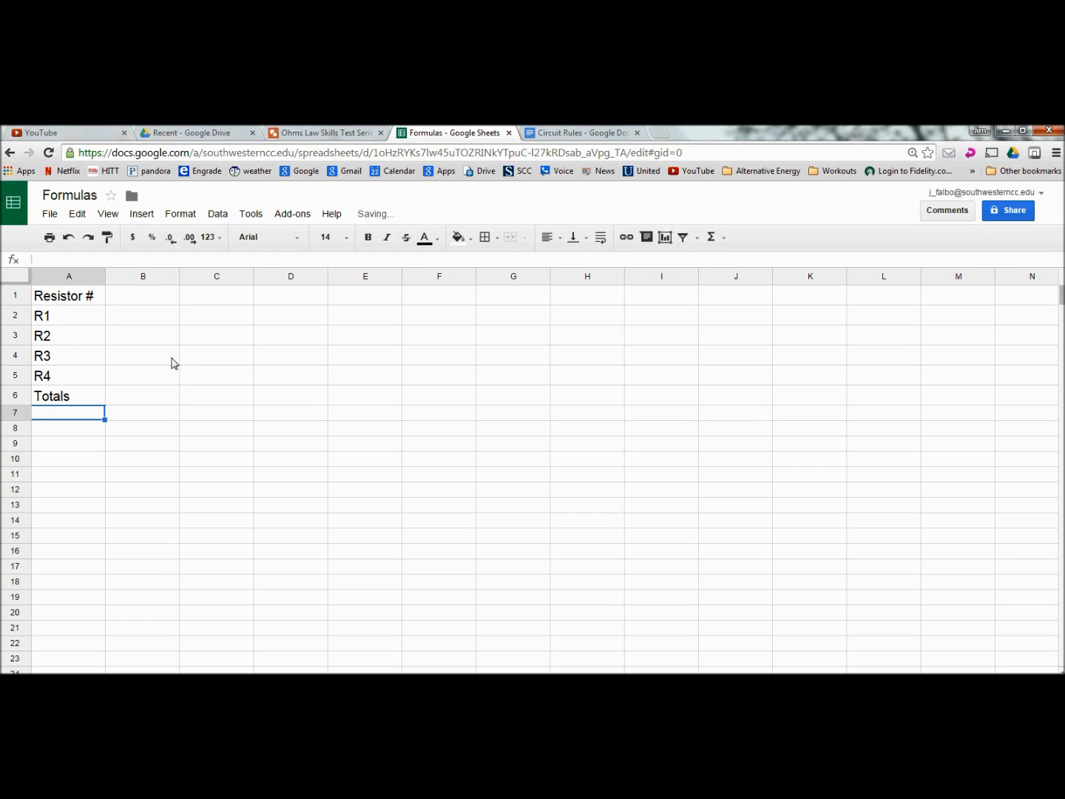
click(125, 301)
Step: Enter the headers Ohms, Voltage, Current and Watts in B1 through E1
text(Ohms)
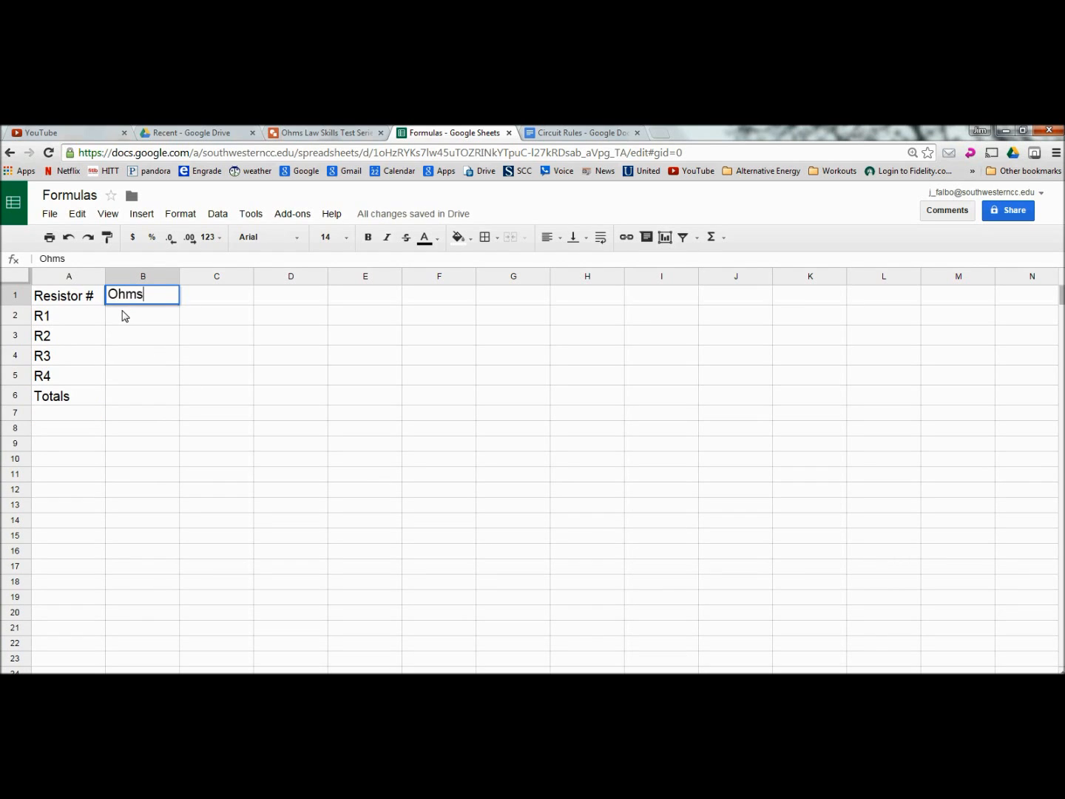
key(Tab)
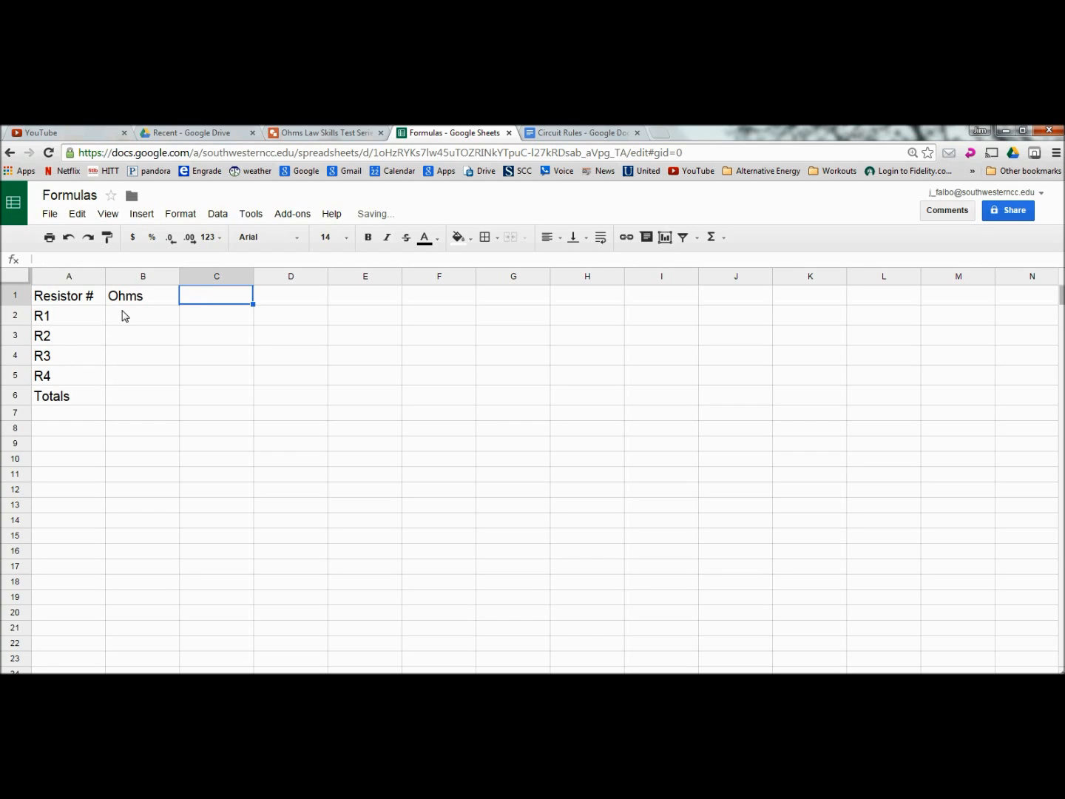
text(Voltage)
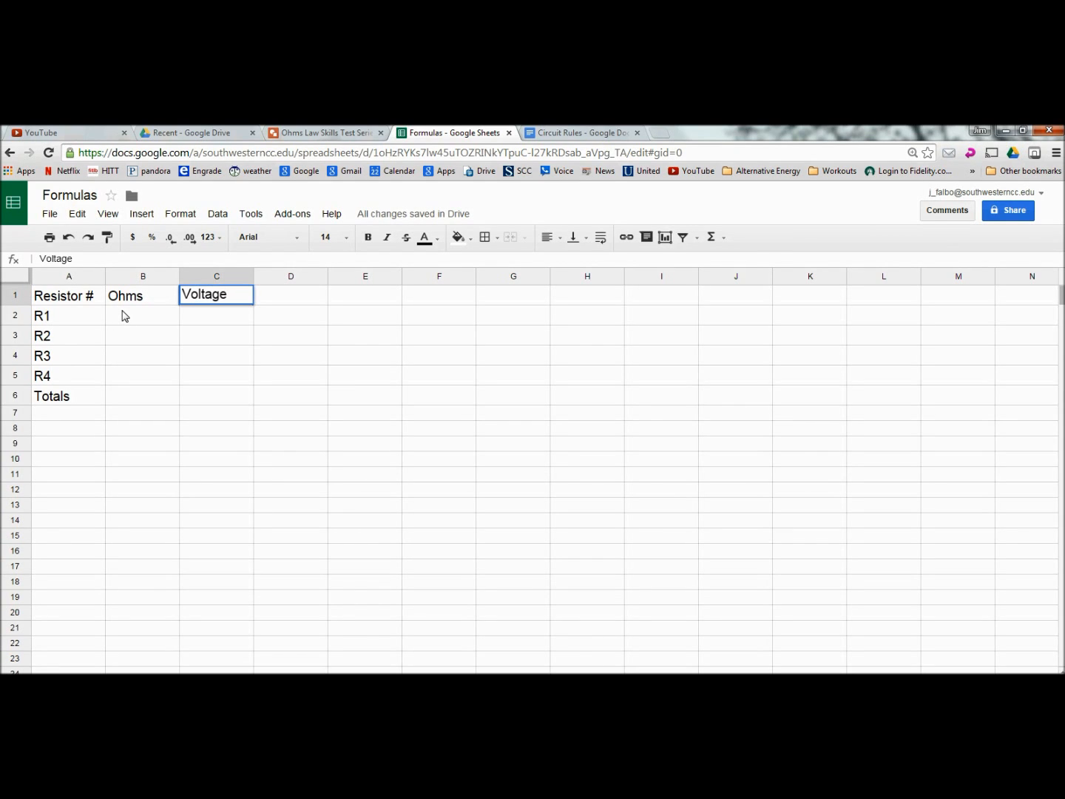
key(Tab)
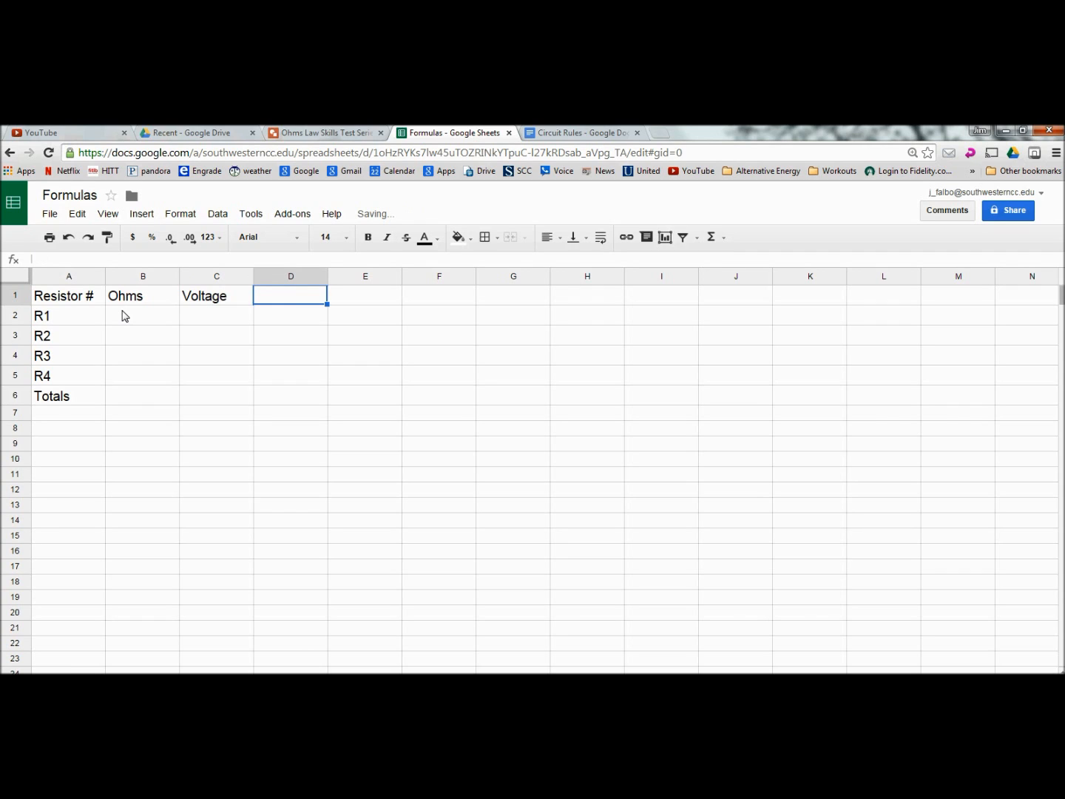
text(Curren)
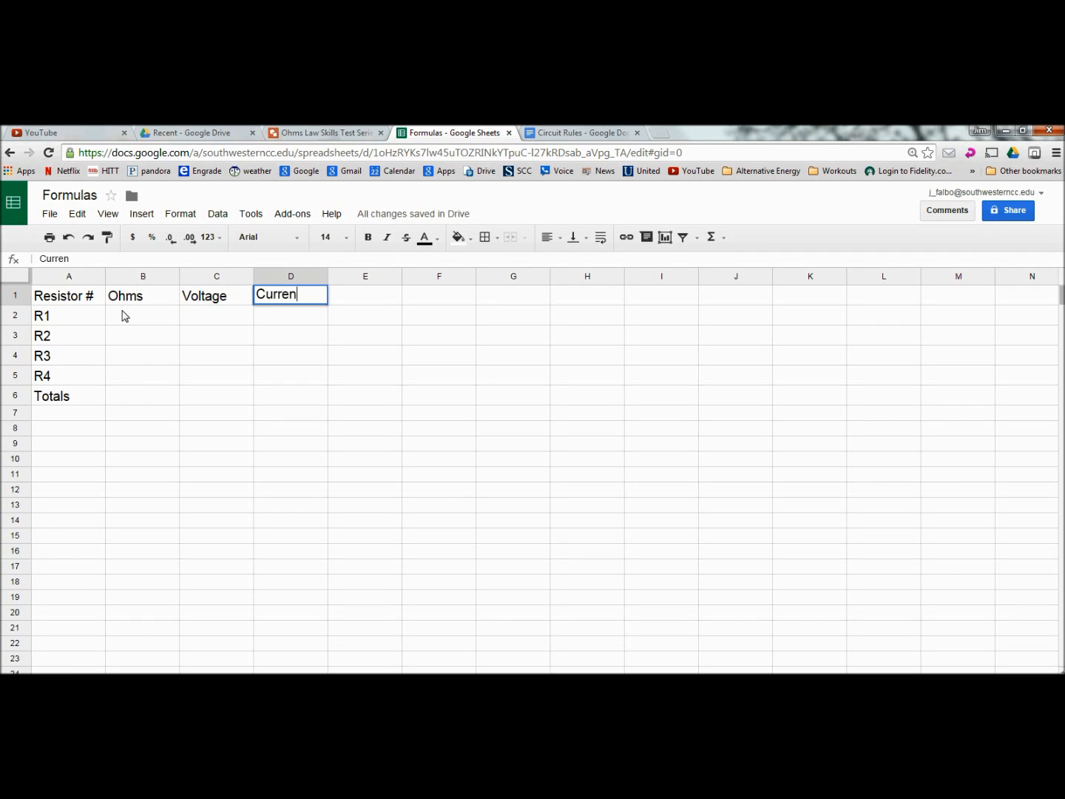
key(Tab)
text(Watts)
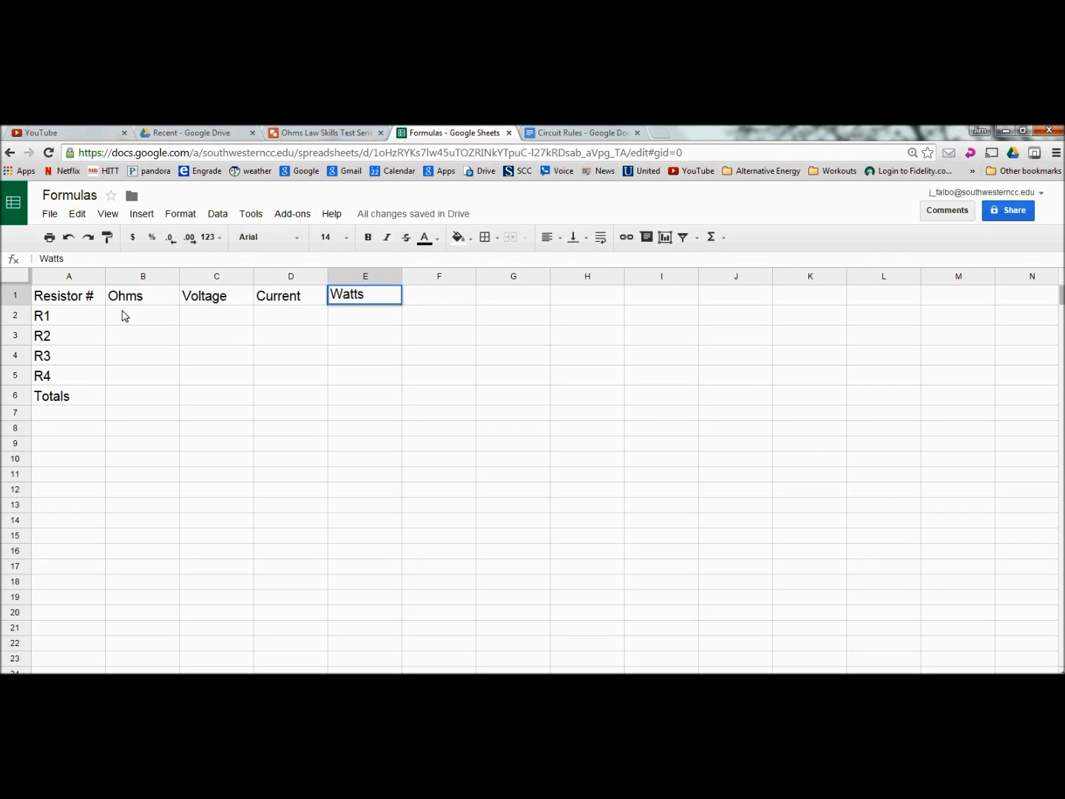
click(123, 316)
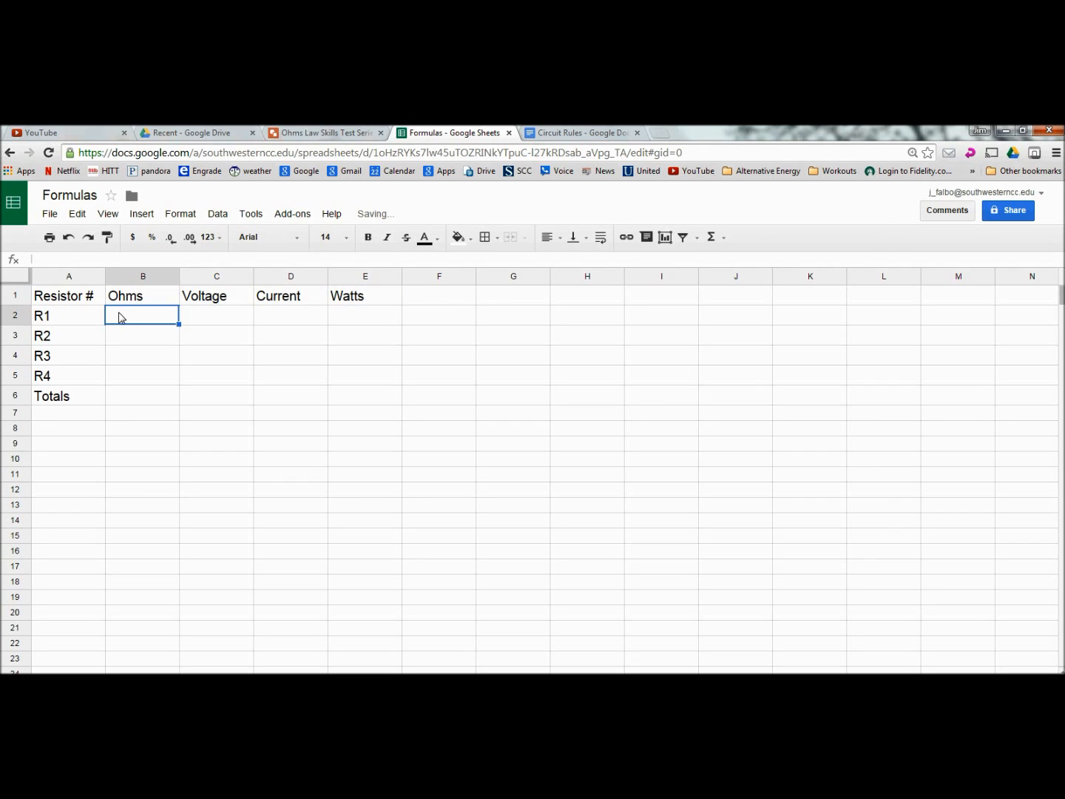
Step: Apply All borders to the table A1:E6, then switch to the Circuit Rules document
click(67, 298)
drag(67, 298, 389, 407)
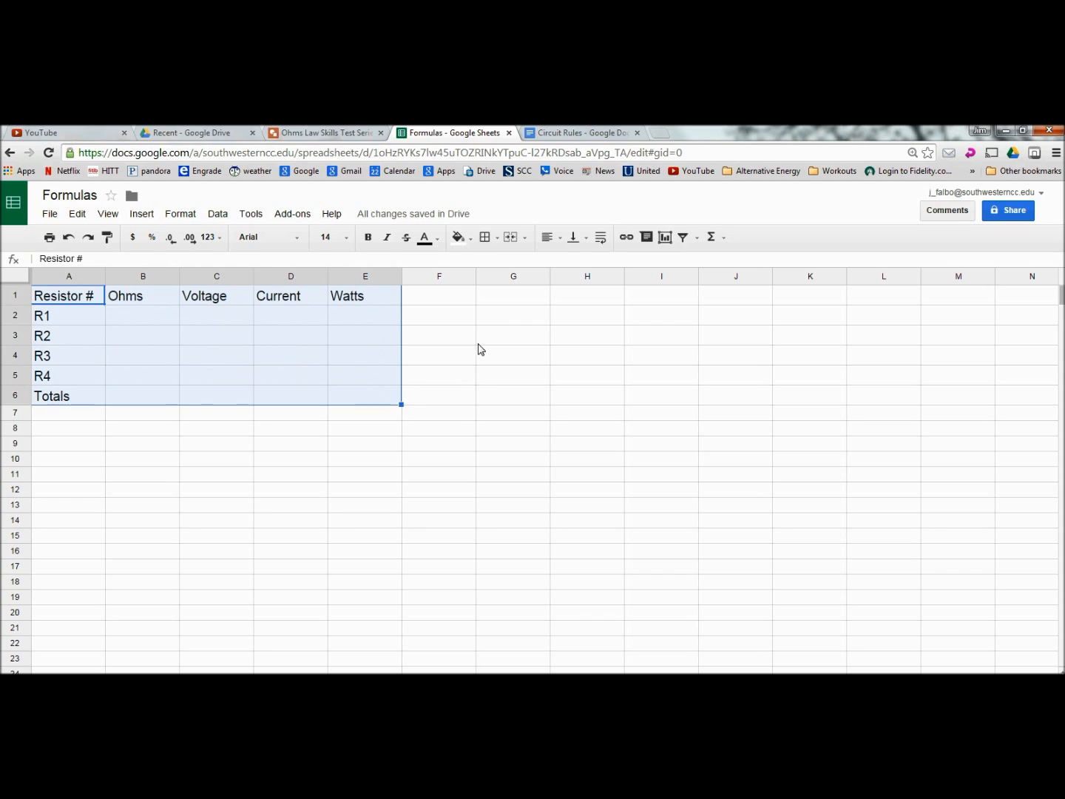
click(487, 240)
click(492, 266)
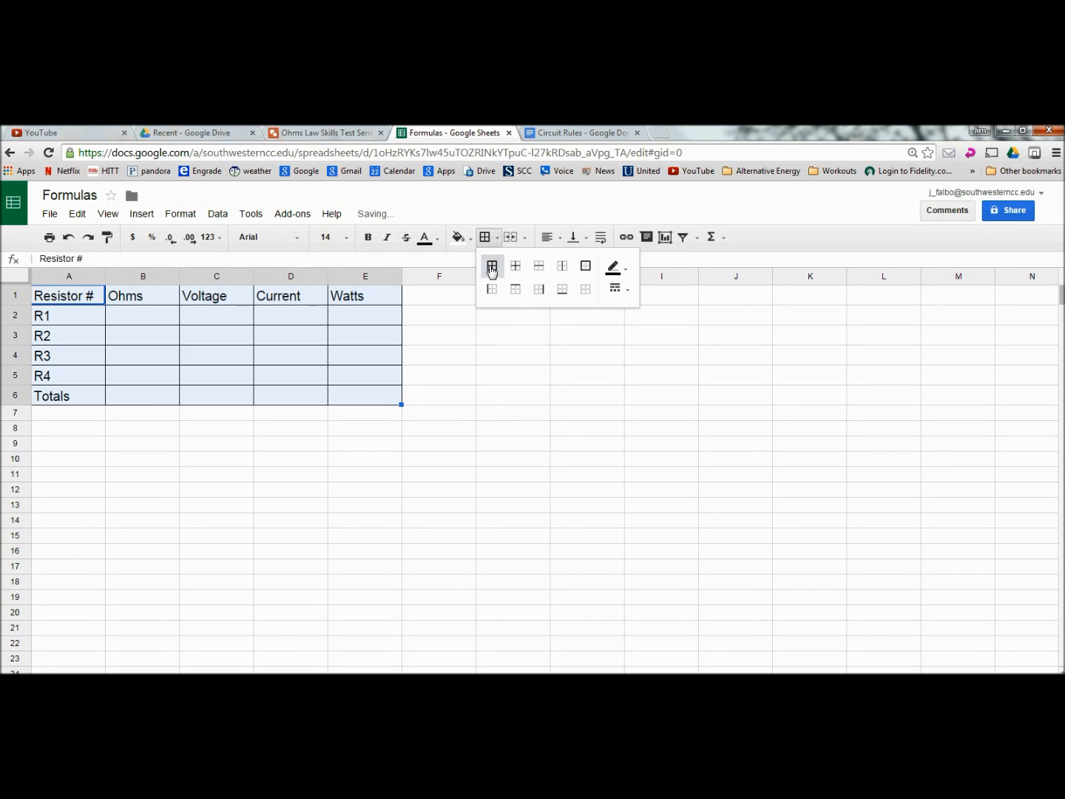
click(314, 434)
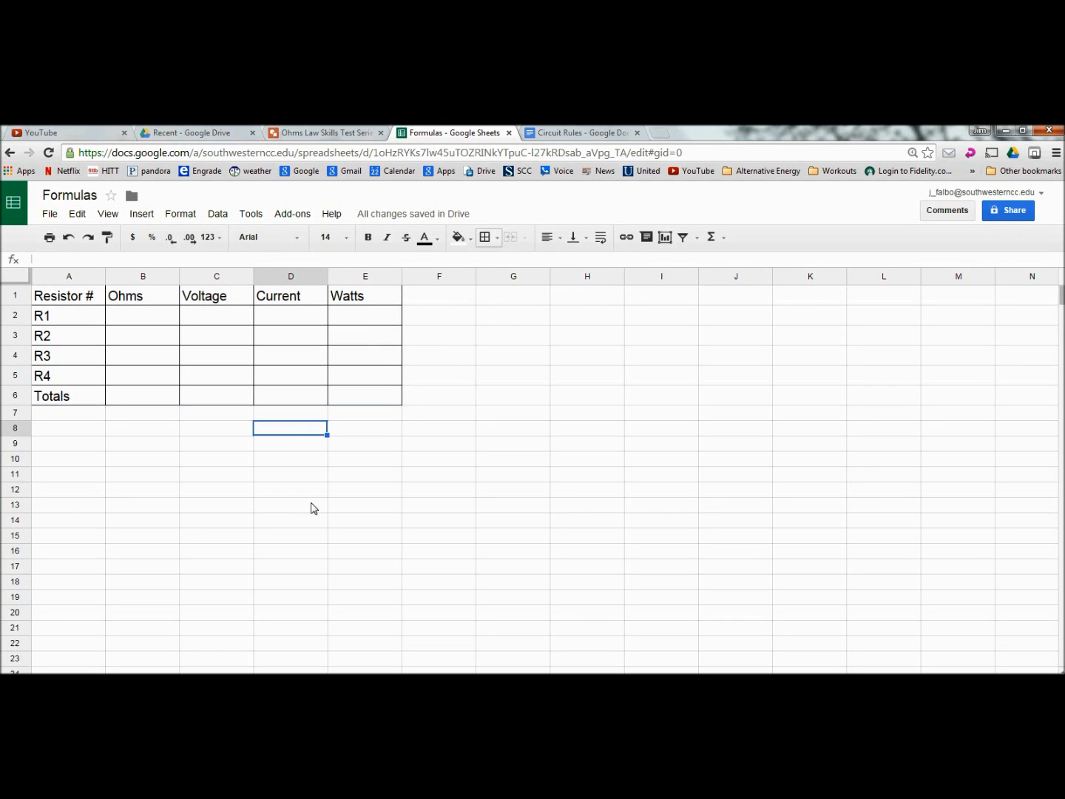
click(576, 137)
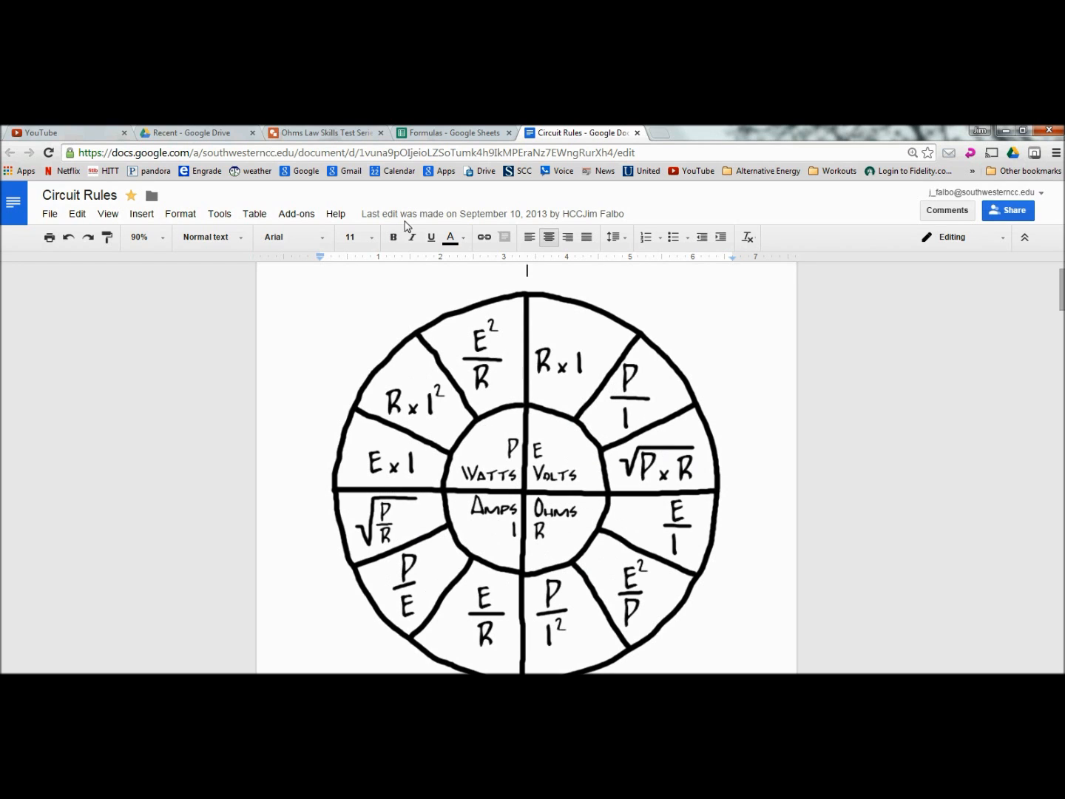
Step: Switch to the Ohms Law Skills Test Series 4 loads drawing
click(313, 137)
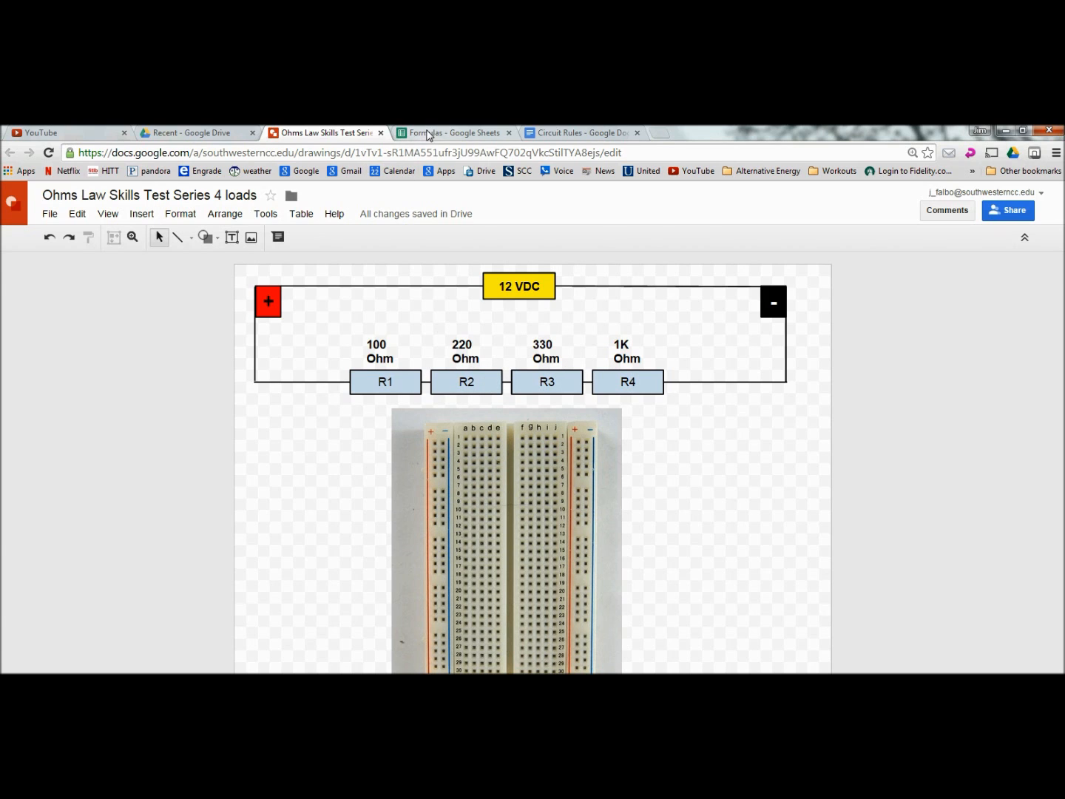
Step: Detach the Formulas spreadsheet into its own window and reposition the Circuit Rules window
click(429, 132)
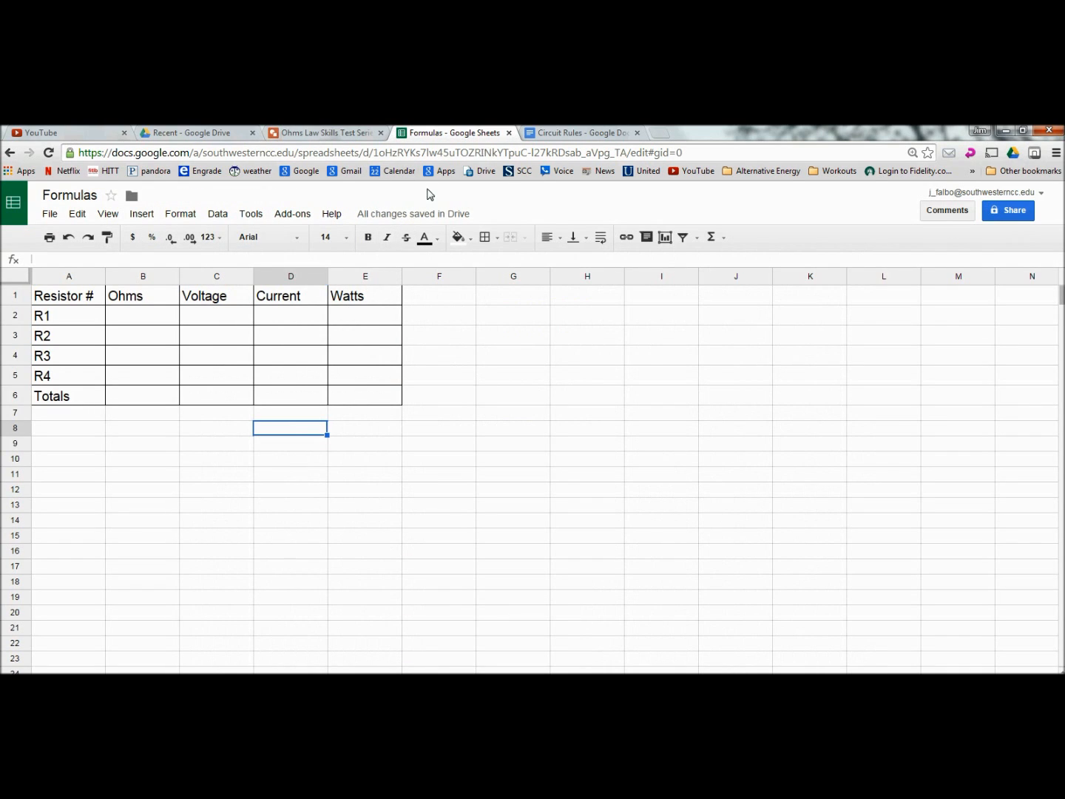
drag(450, 137, 833, 159)
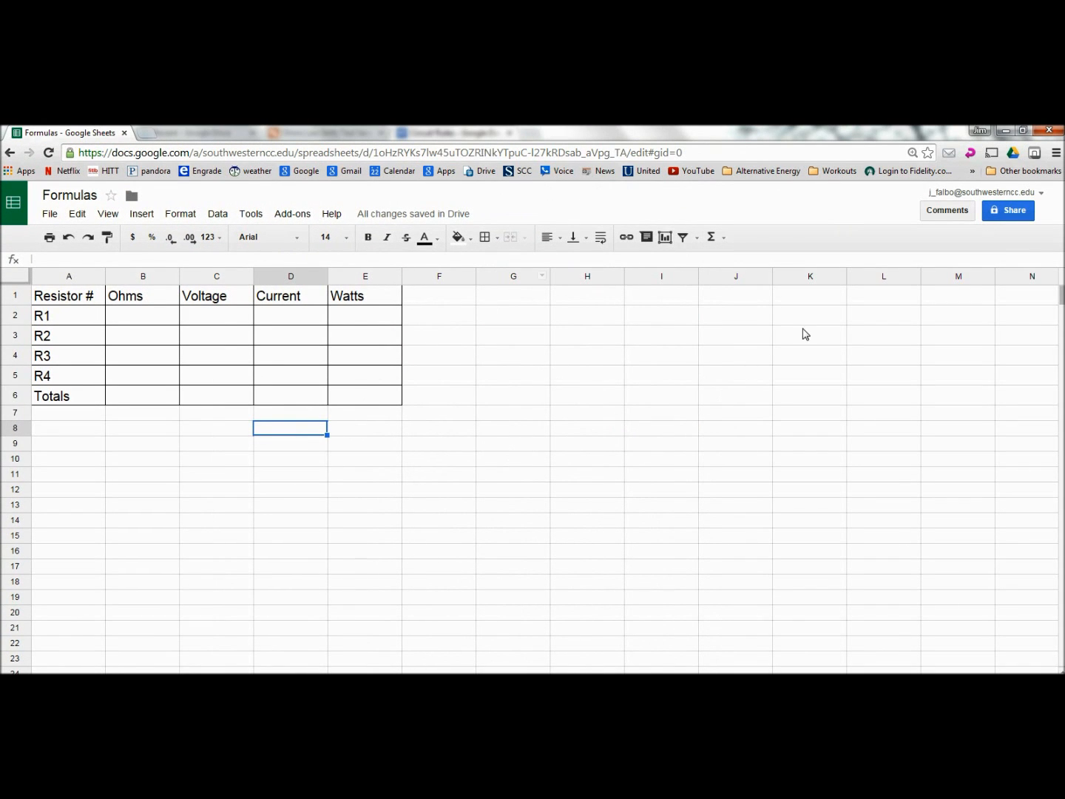
click(1023, 129)
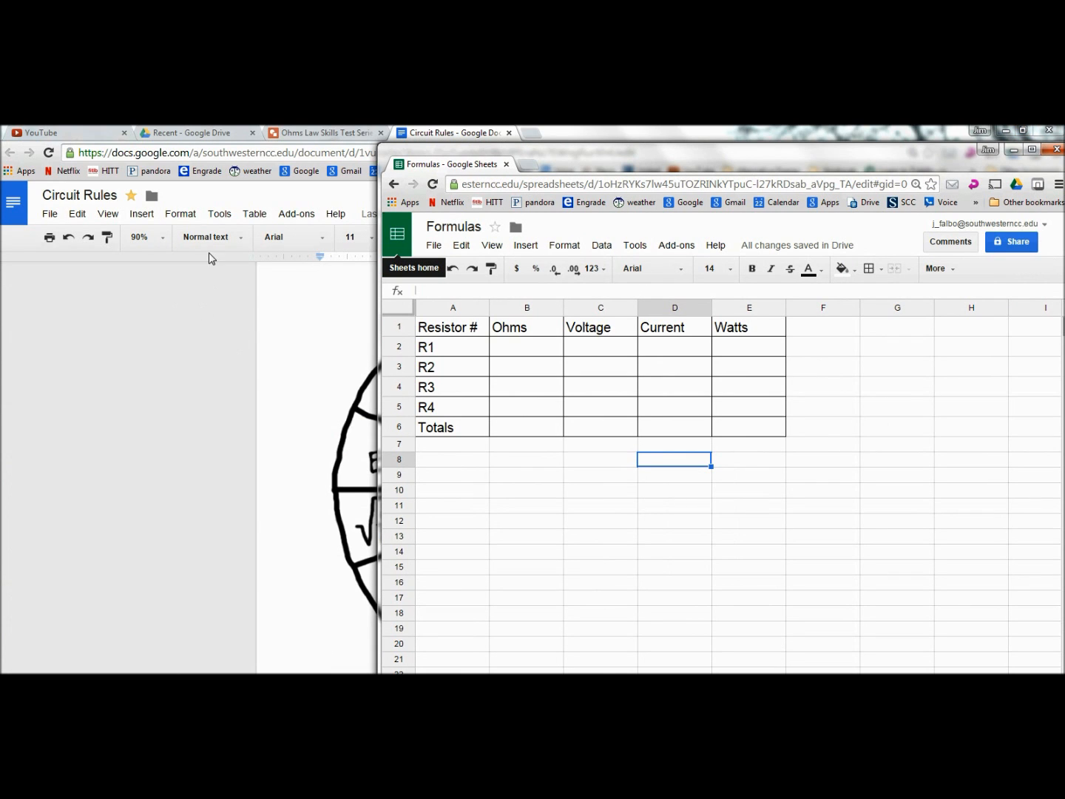
click(718, 134)
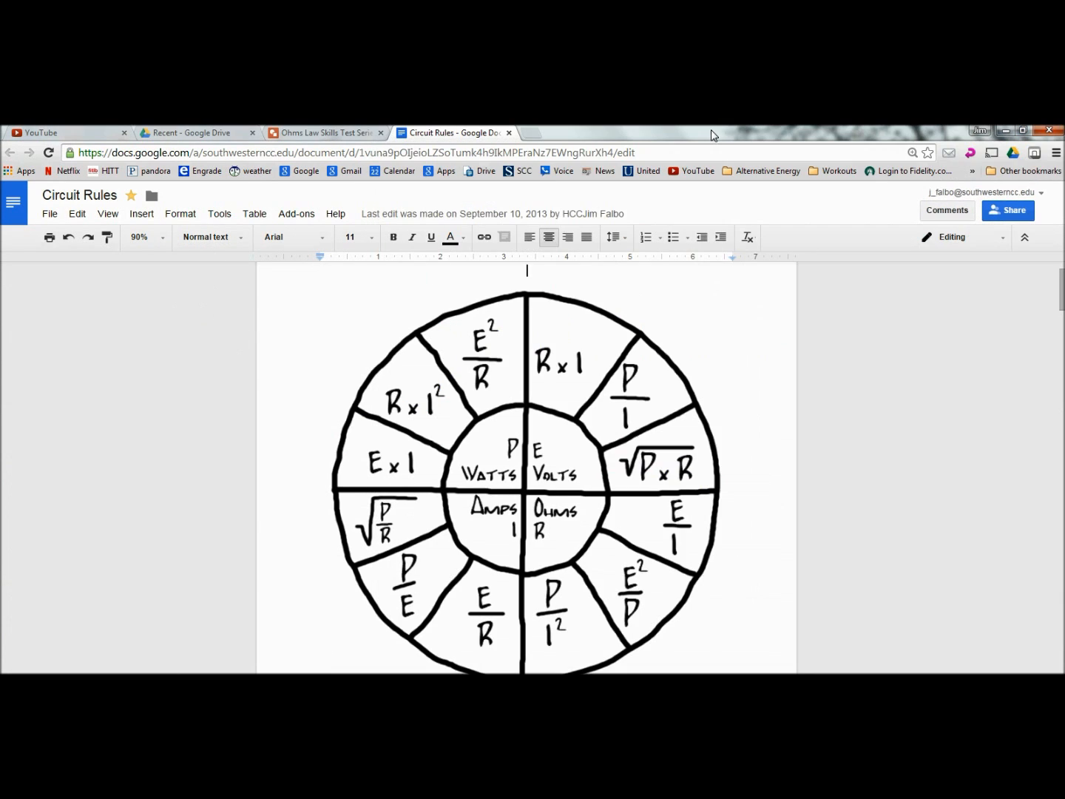
click(1025, 132)
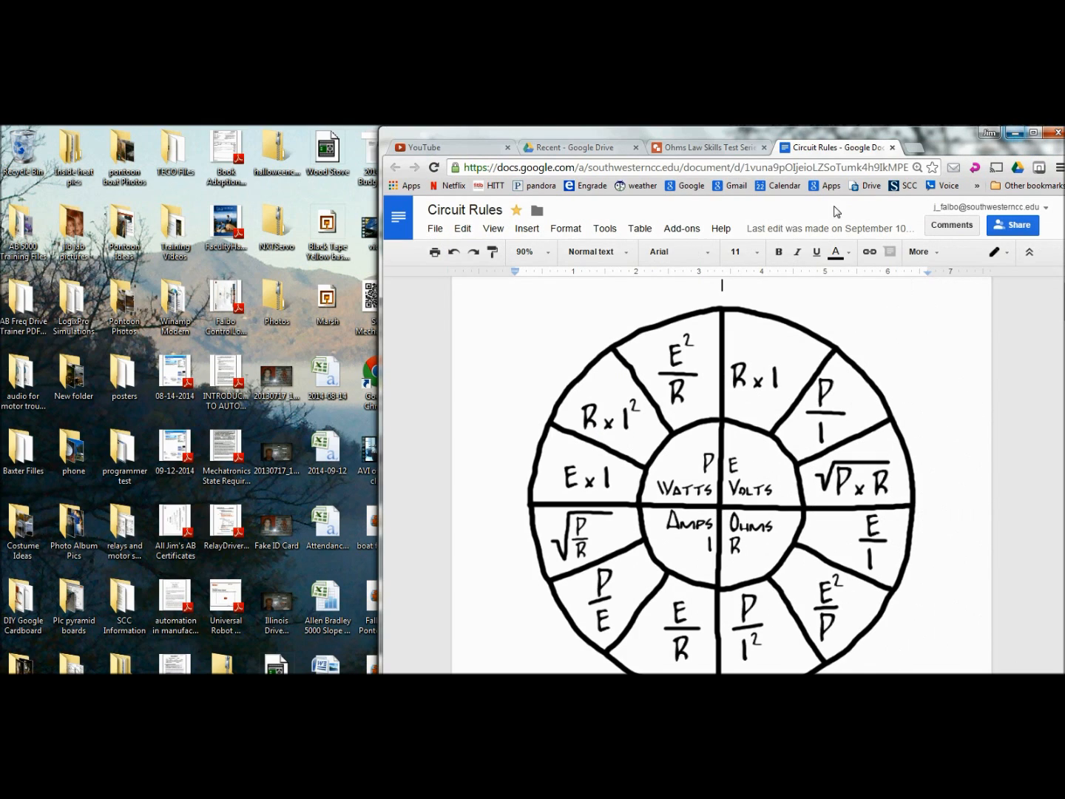
drag(939, 131, 572, 153)
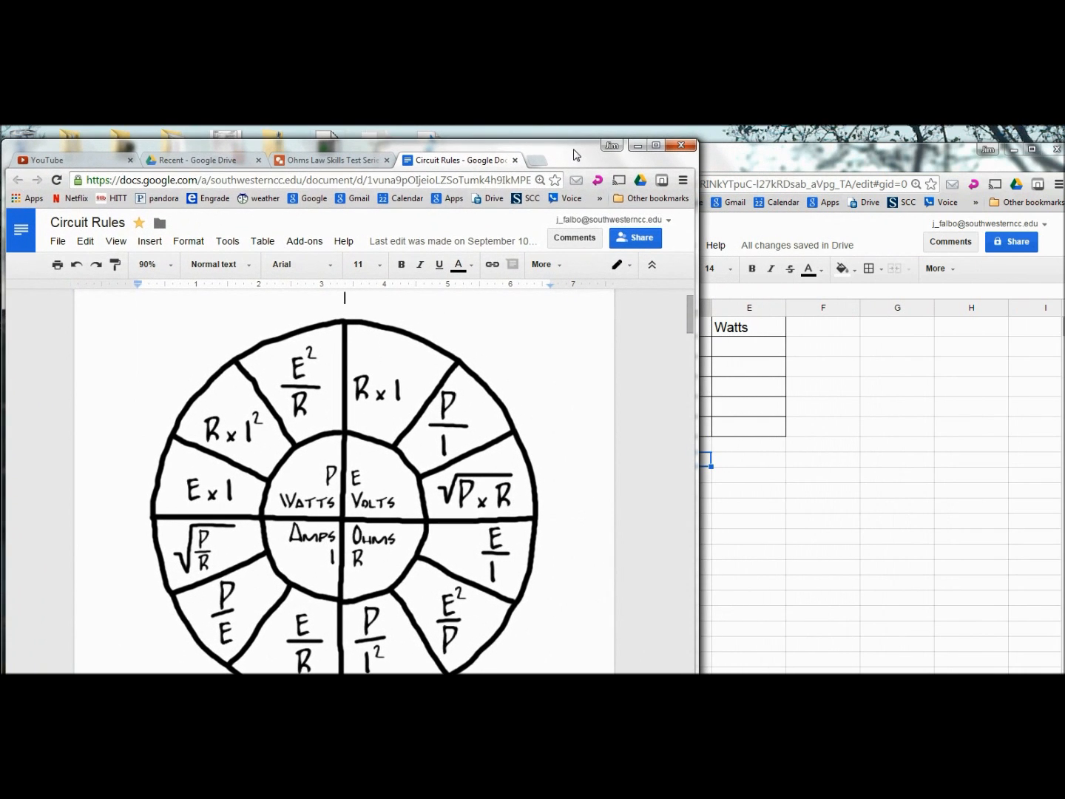
Step: Show the series circuit drawing and narrow the spreadsheet window to sit beside it
click(327, 163)
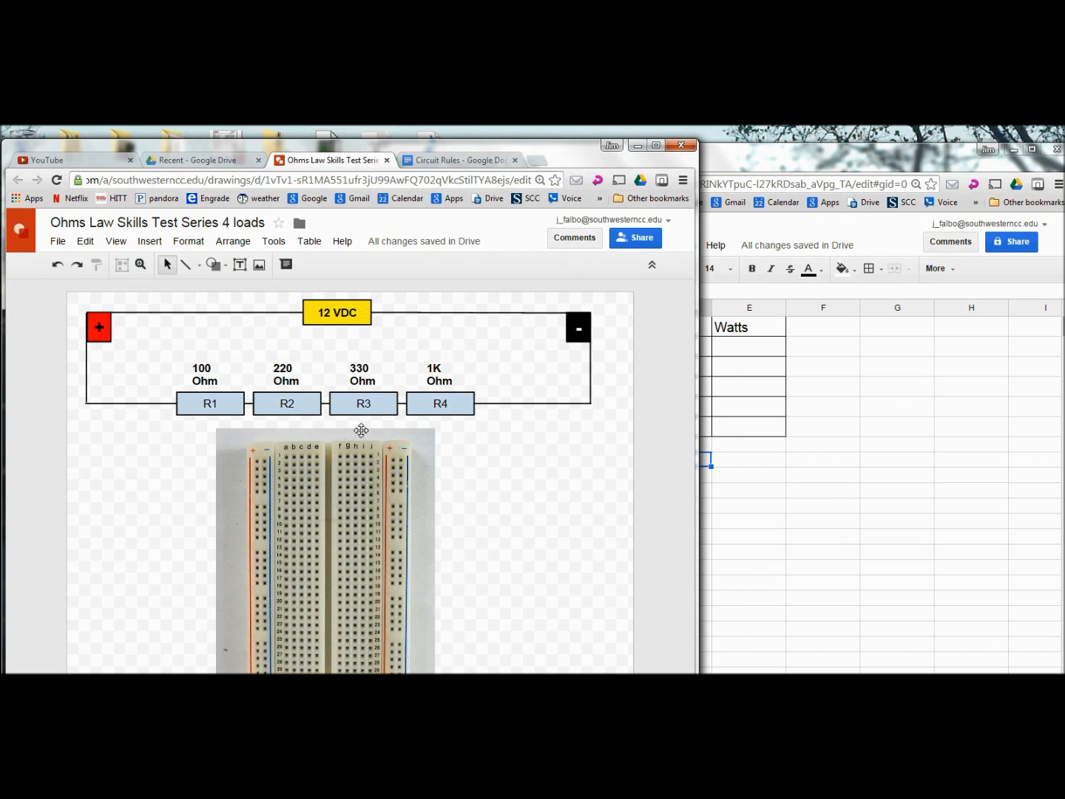
click(829, 164)
drag(762, 163, 776, 153)
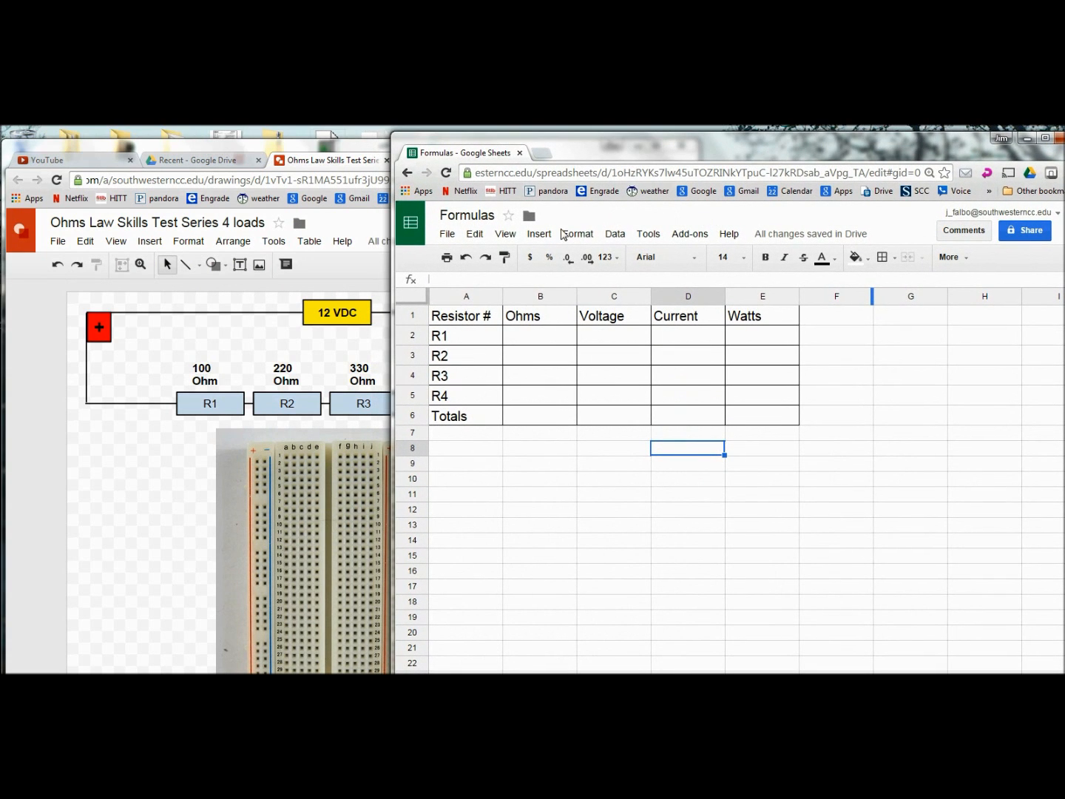
mouse_move(392, 356)
mouse_down()
mouse_move(525, 361)
mouse_move(493, 362)
mouse_up()
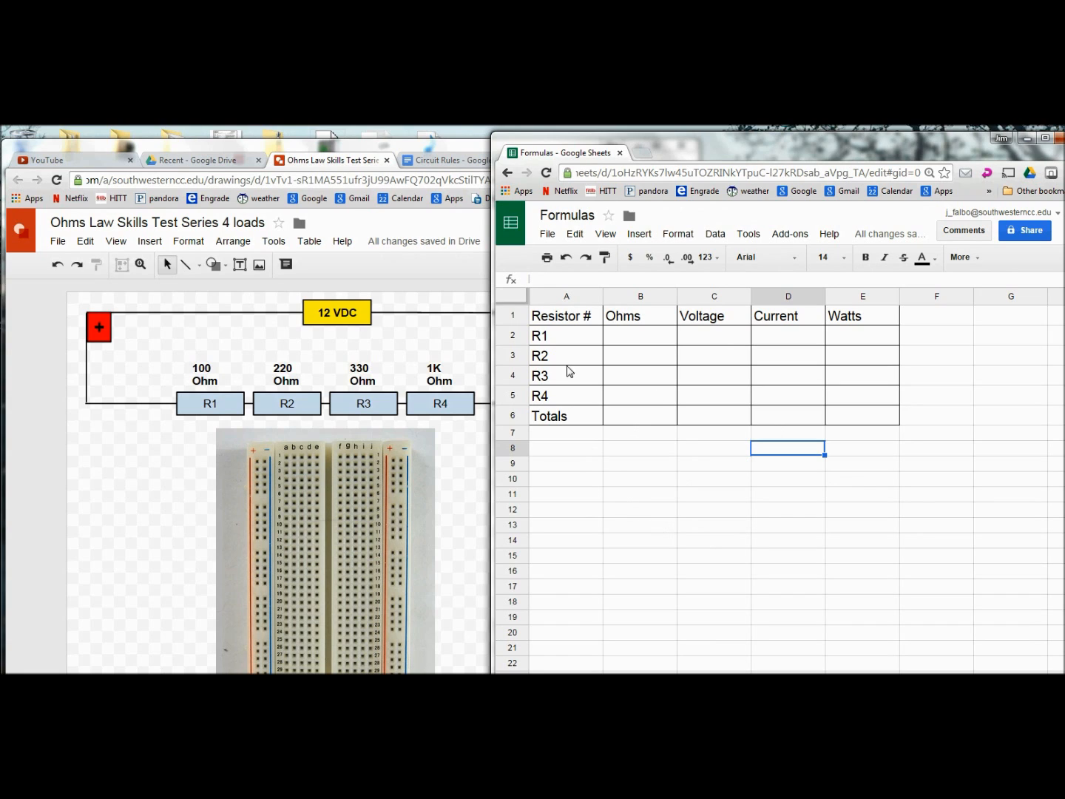
Step: Enter Ohms values 100, 220, 330 and 1000 for R1–R4 in B2:B5
click(619, 341)
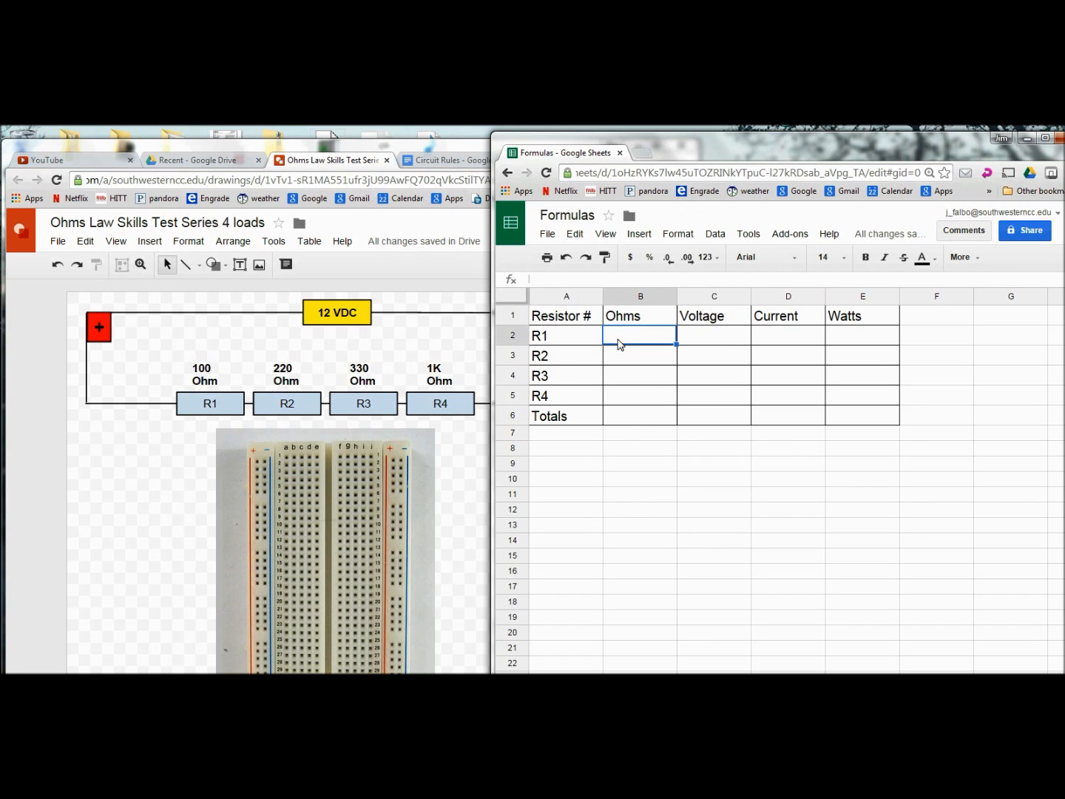
text(100)
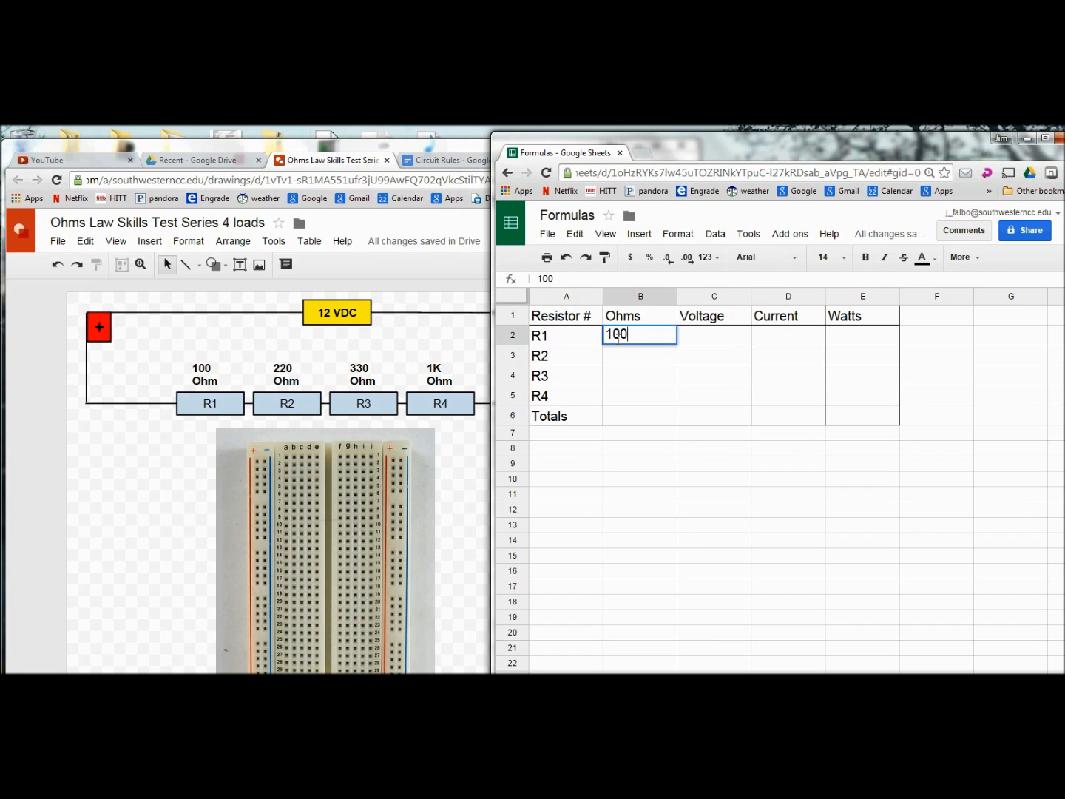
key(Return)
text(220)
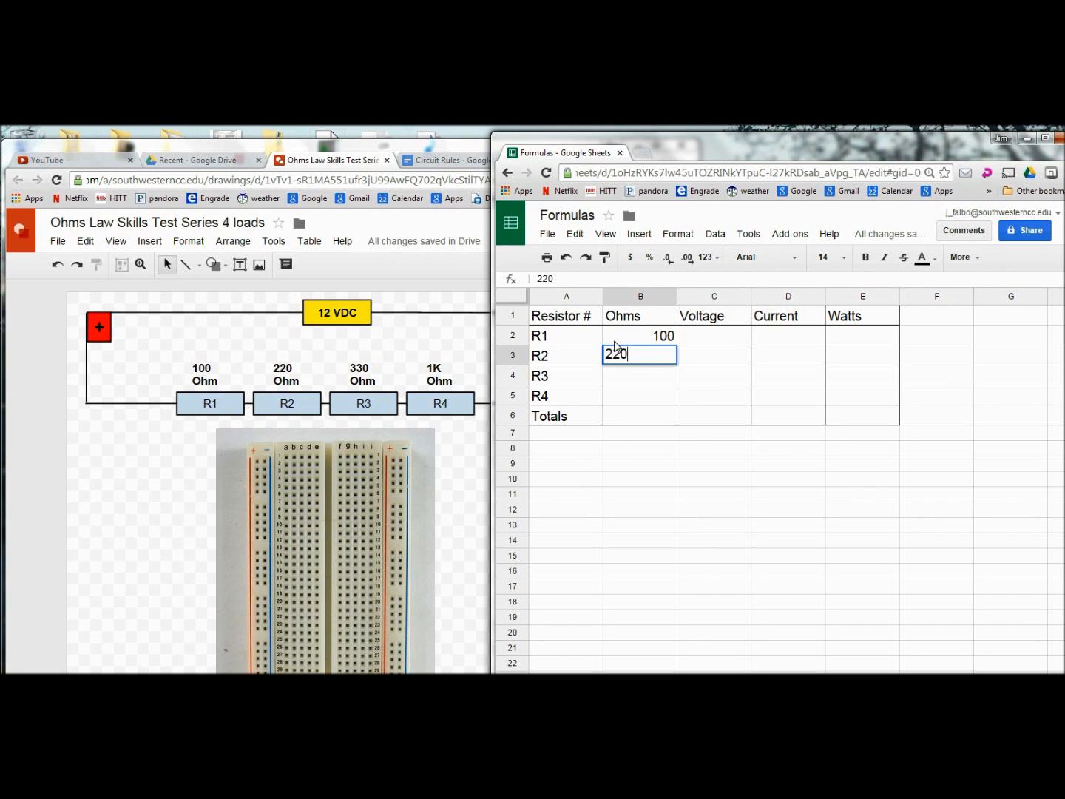
key(Return)
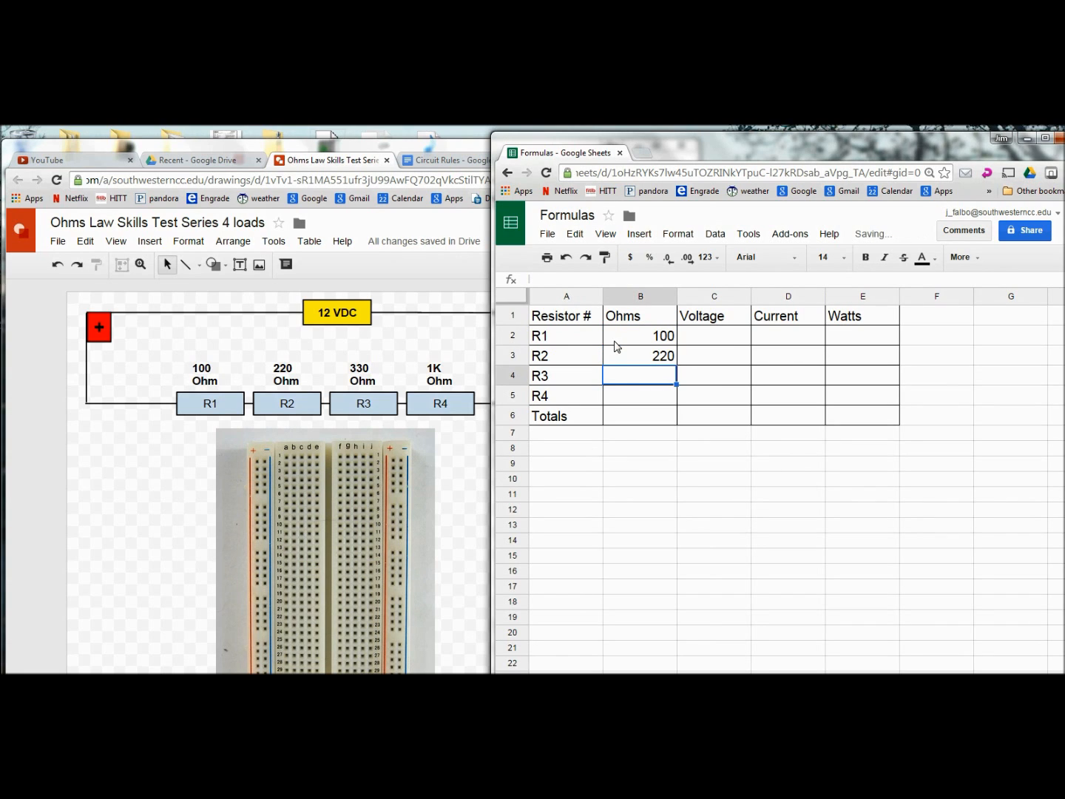
text(33)
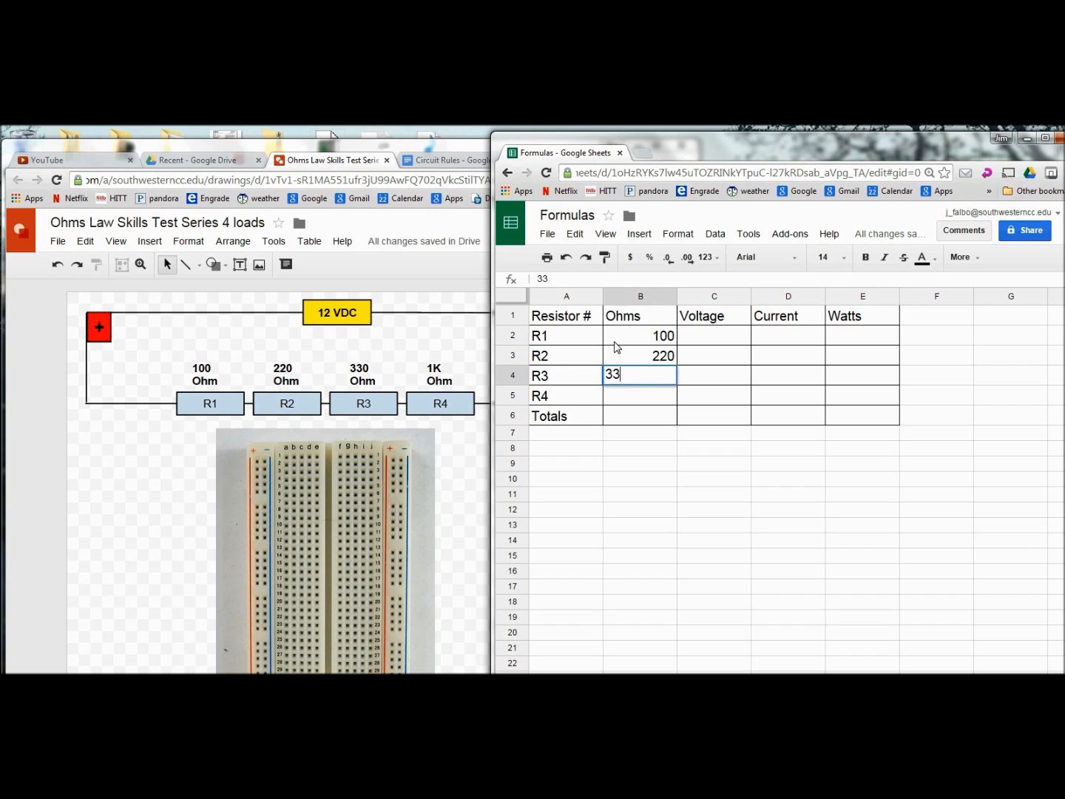
text(0)
key(Return)
text(1000)
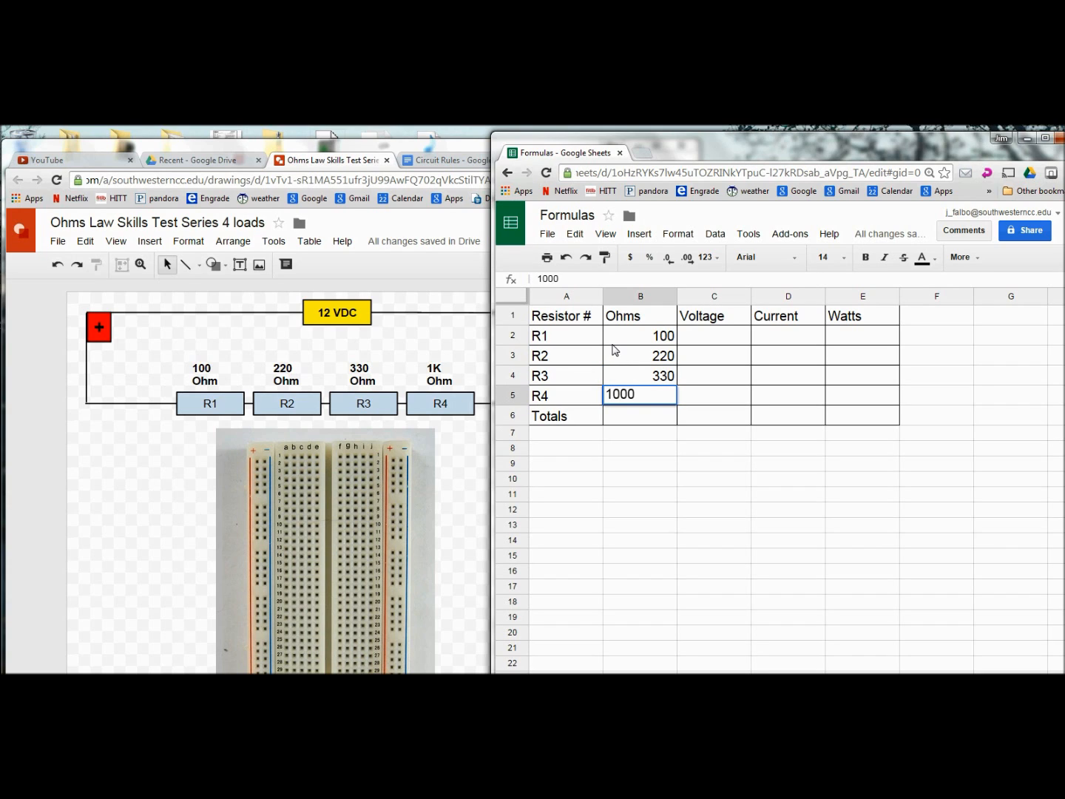
key(Return)
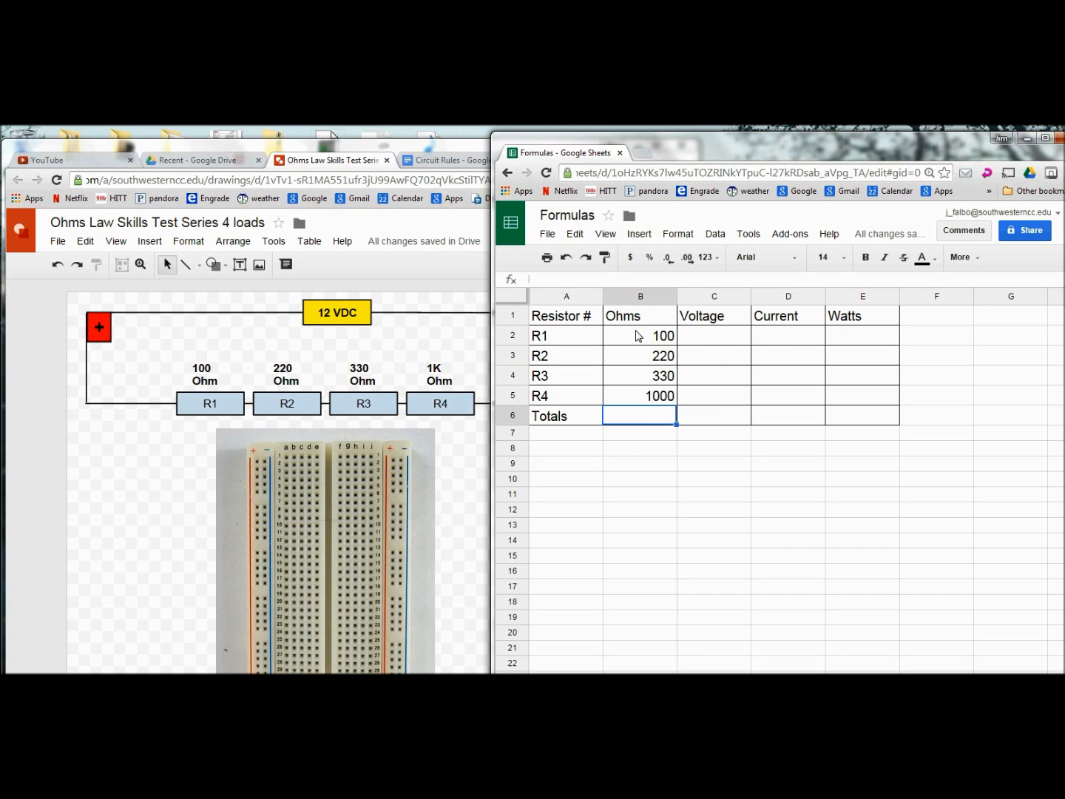
Step: Format the value cells B2:E6 as Number with two decimals and thousands separators
click(638, 339)
drag(637, 339, 840, 422)
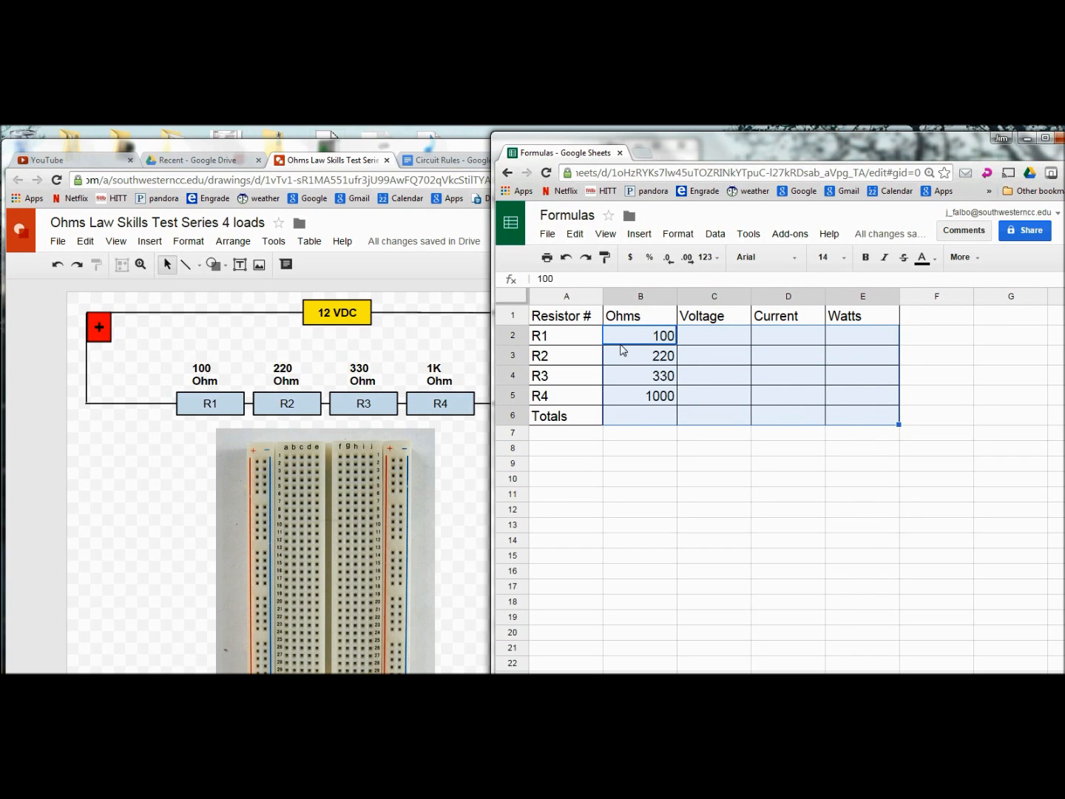
click(667, 259)
click(689, 261)
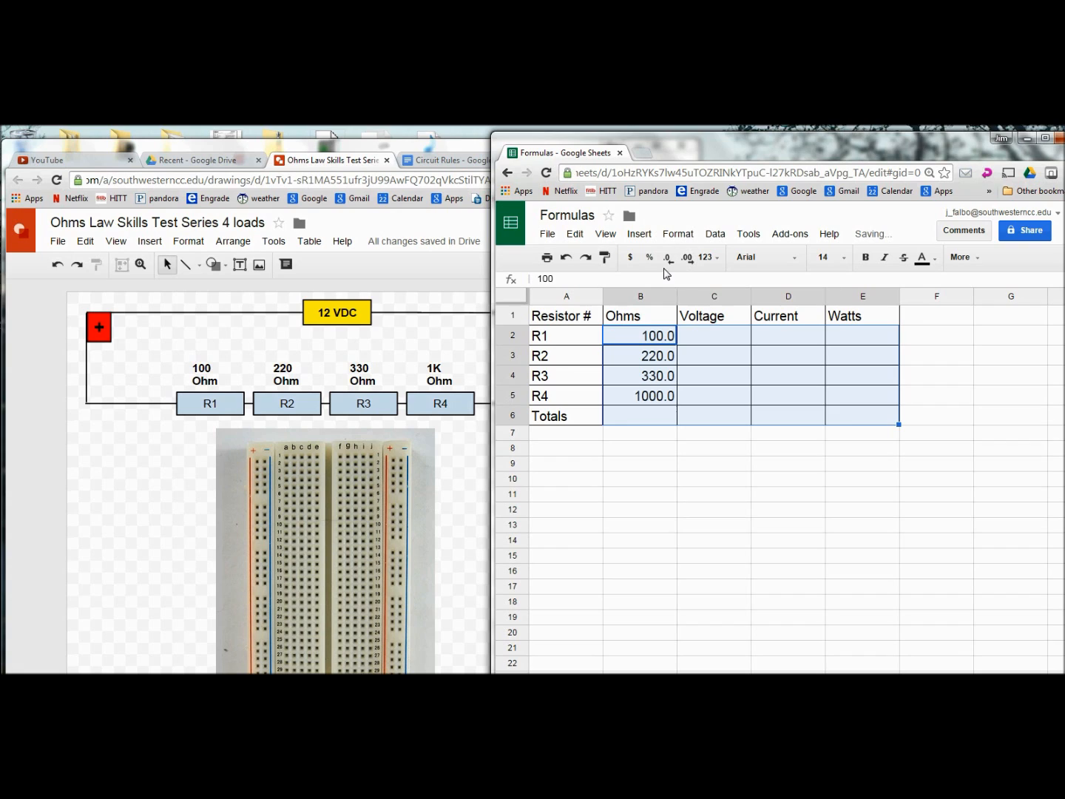
click(666, 260)
click(688, 260)
click(688, 260)
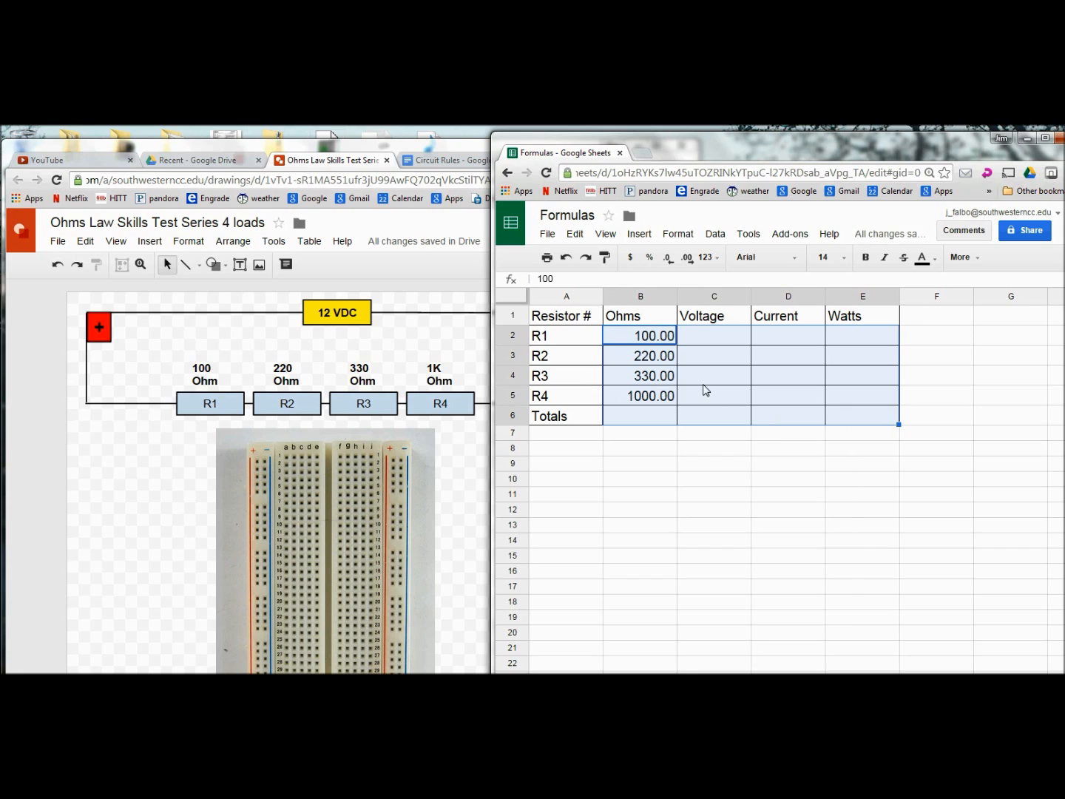
click(675, 236)
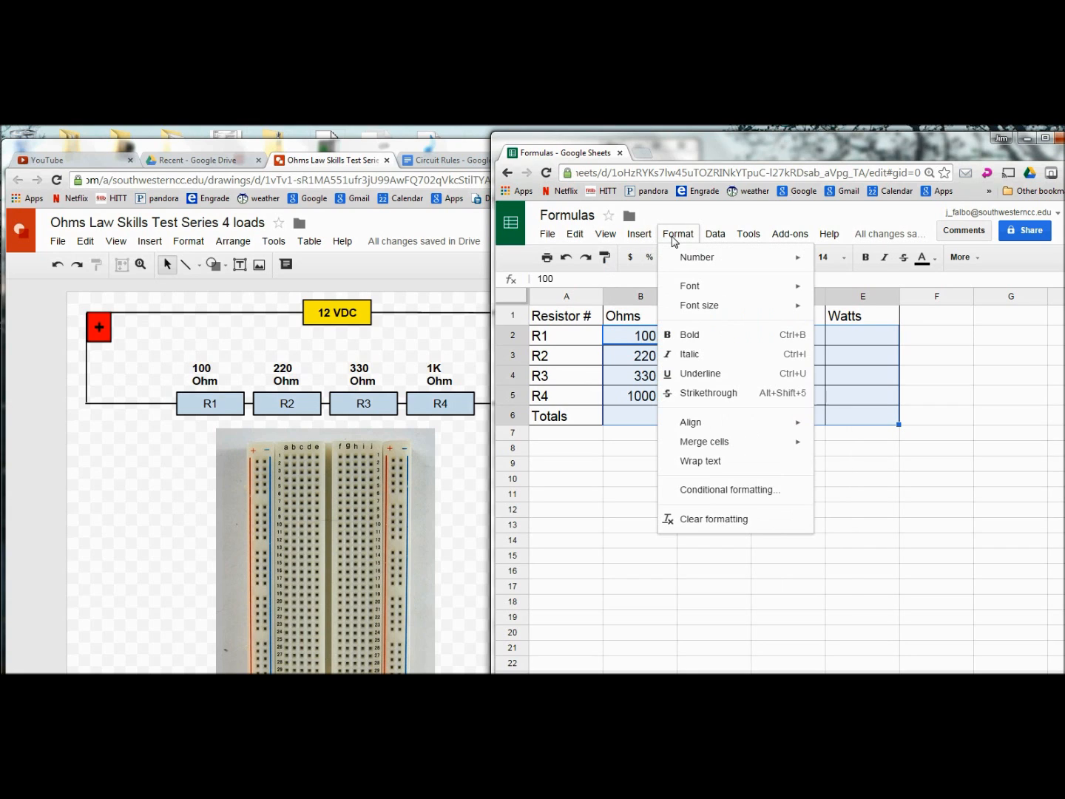
mouse_move(704, 265)
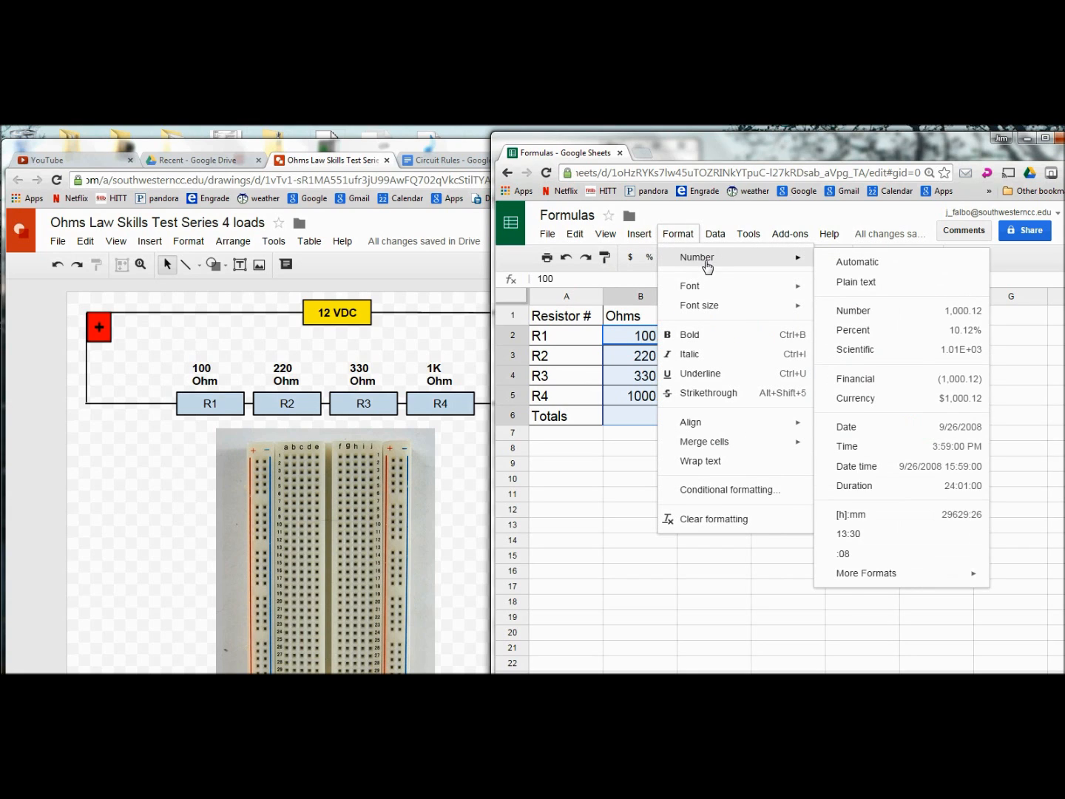
click(951, 313)
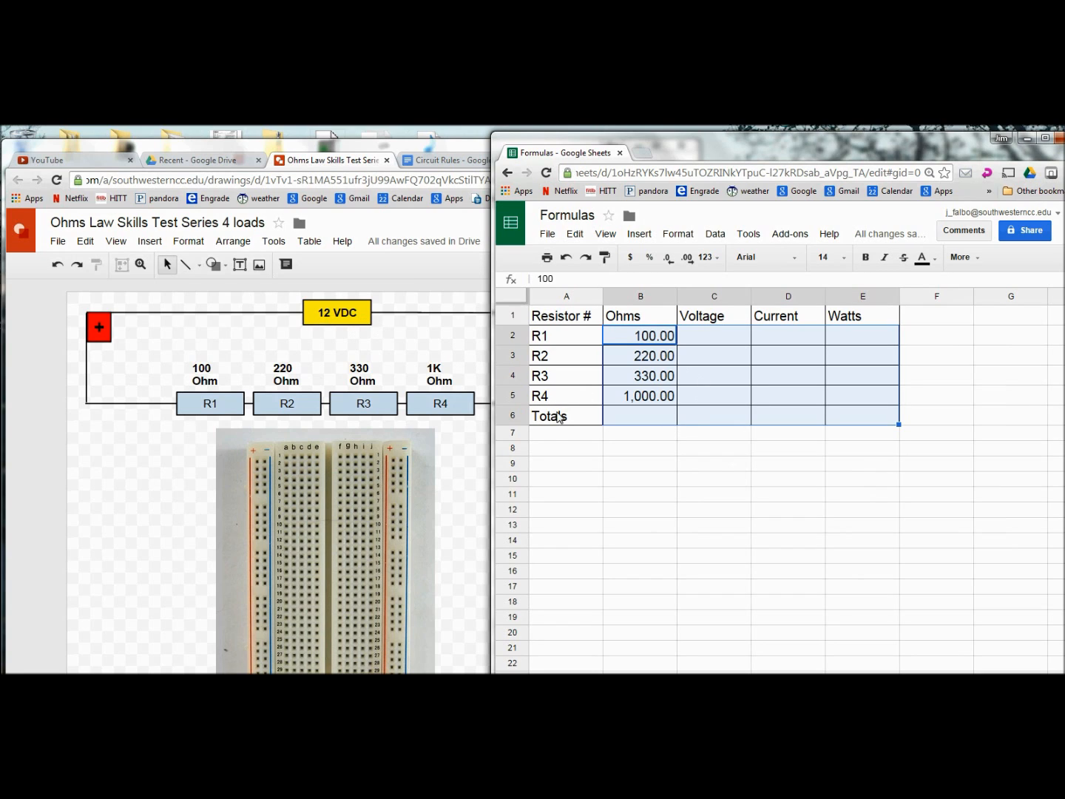
Step: Enter 12 as the Voltage total in C6
click(705, 420)
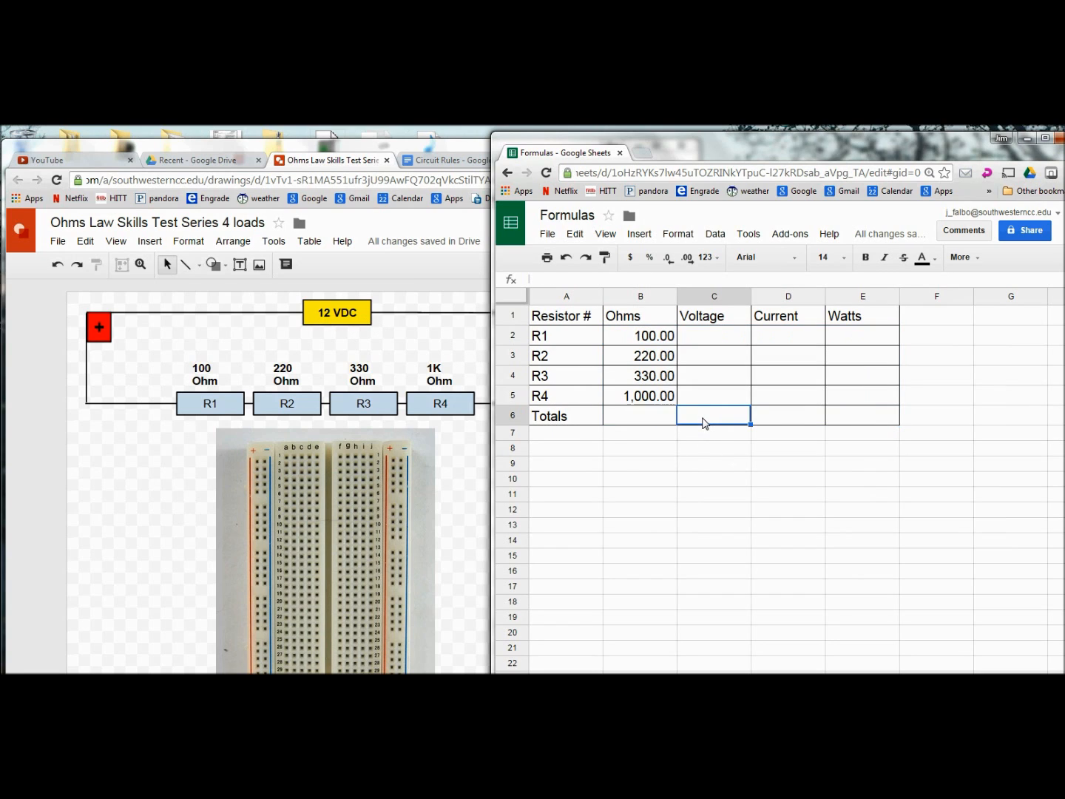
text(12)
click(701, 447)
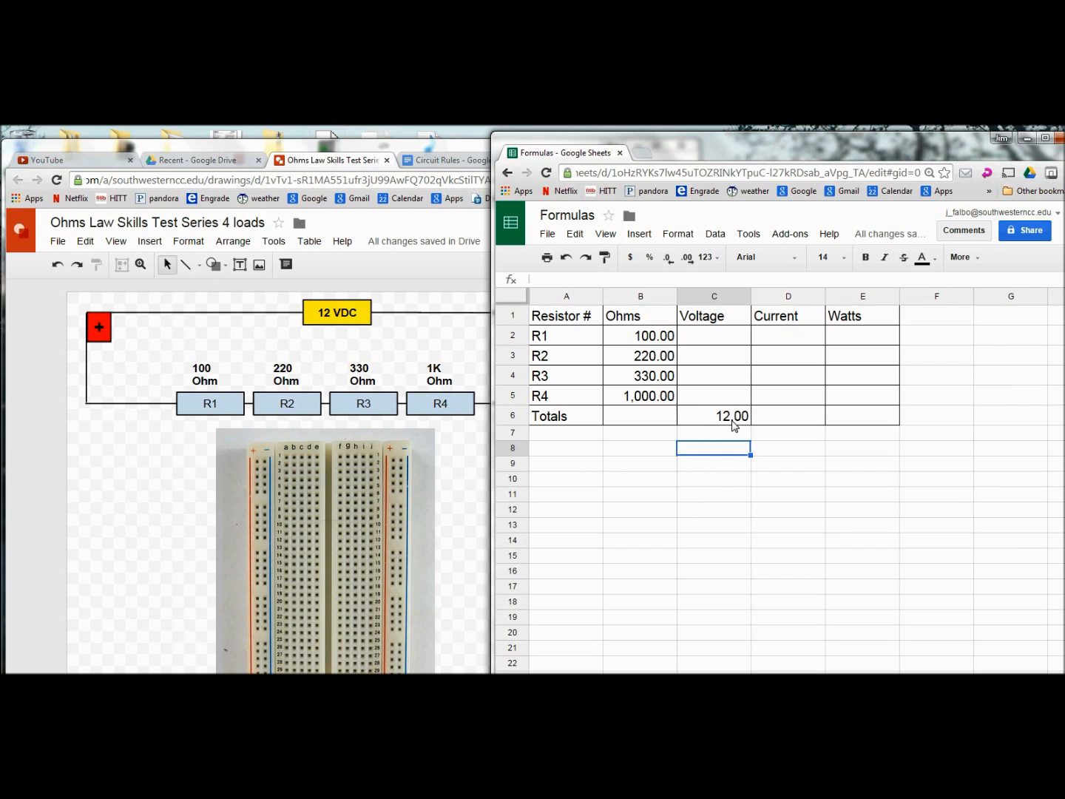
Step: Fill the Ohms values B2:B5 and the voltage total C6 with yellow
drag(643, 332, 651, 398)
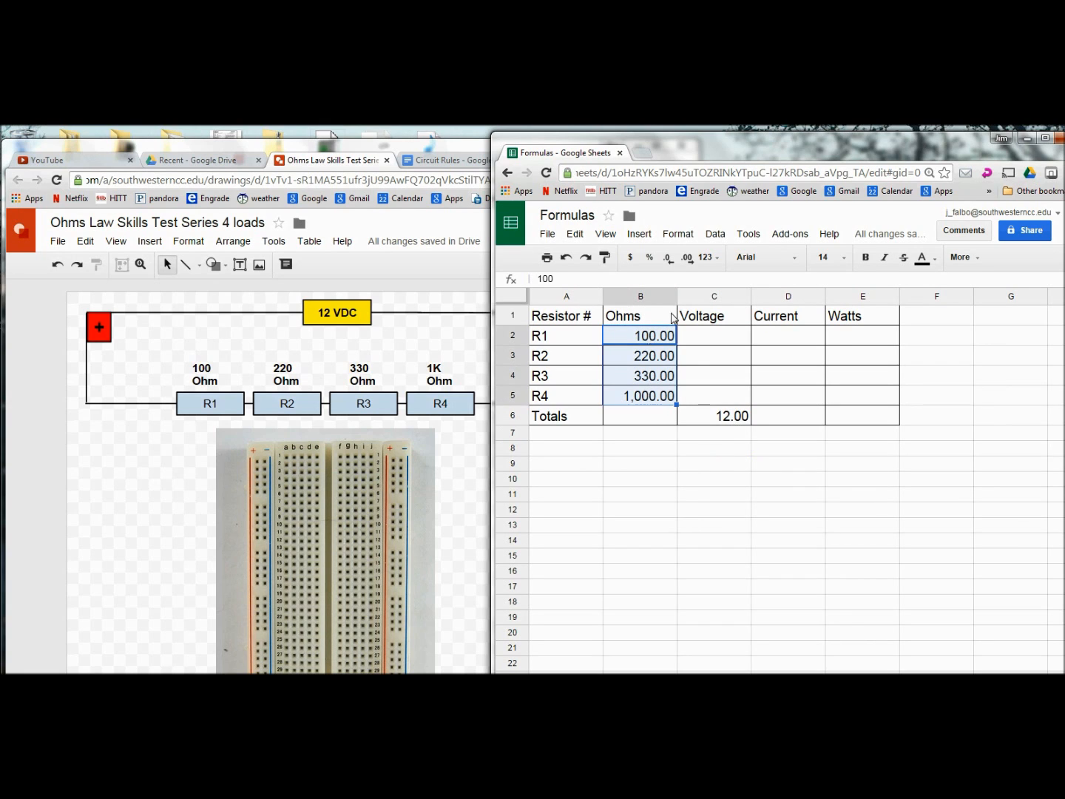
click(936, 259)
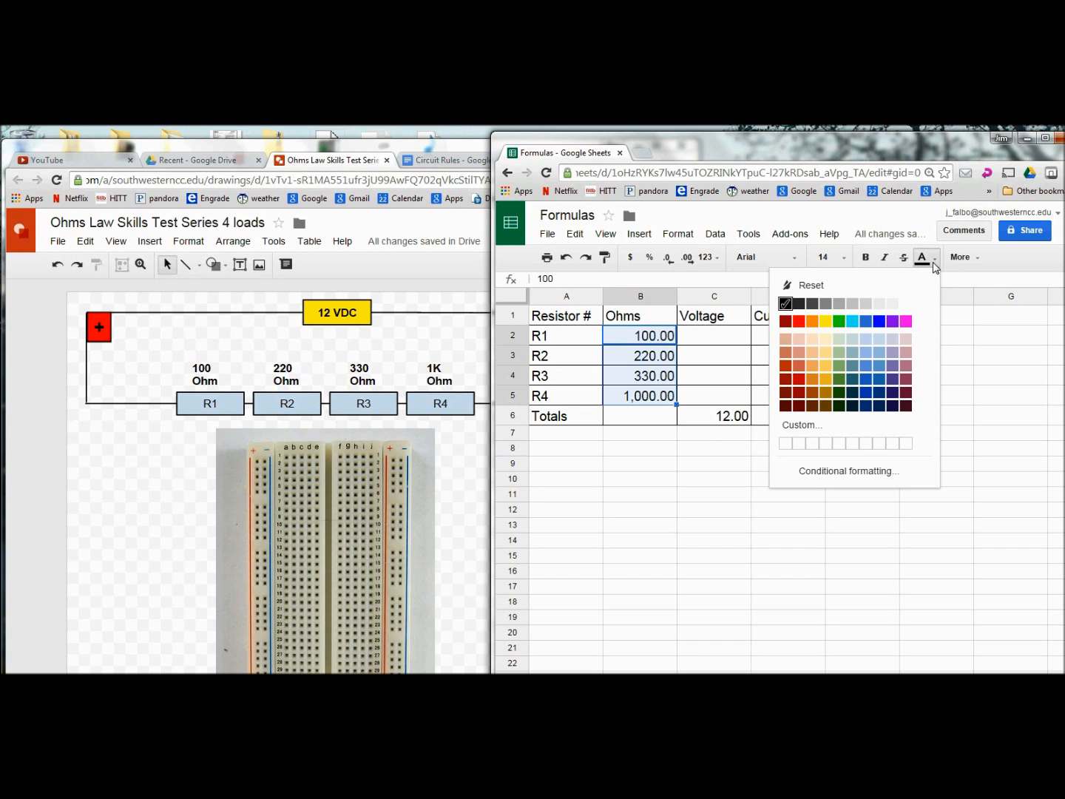
click(977, 259)
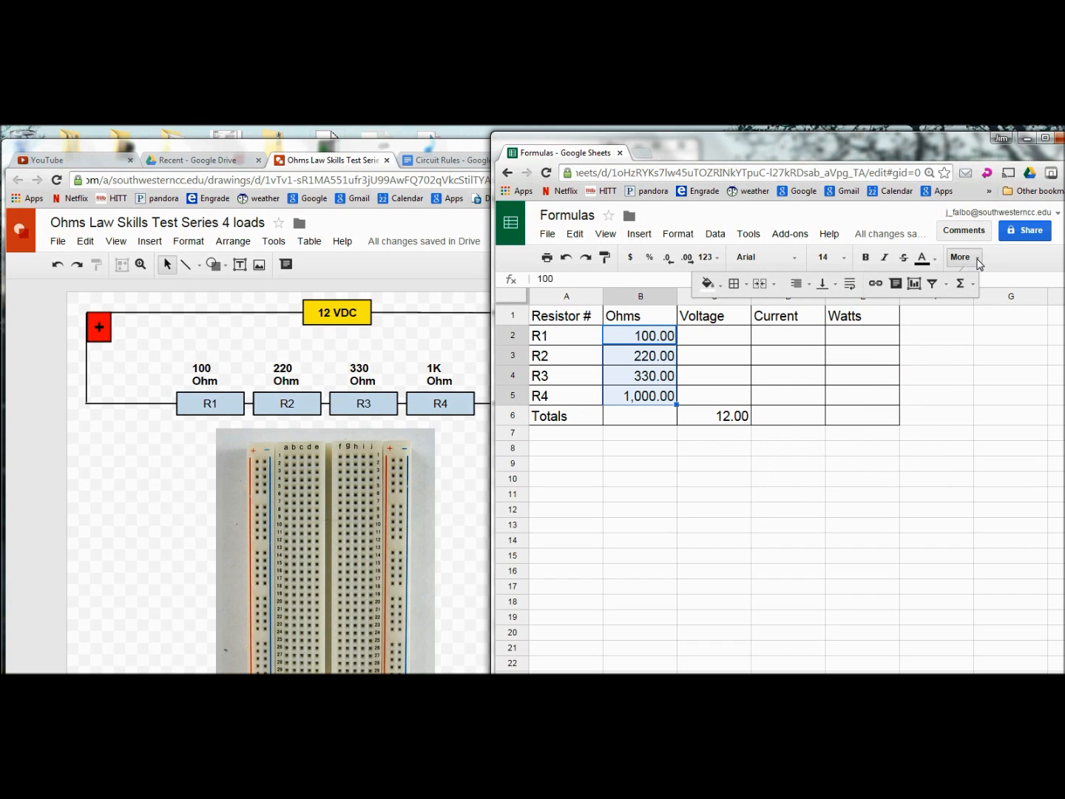
click(707, 286)
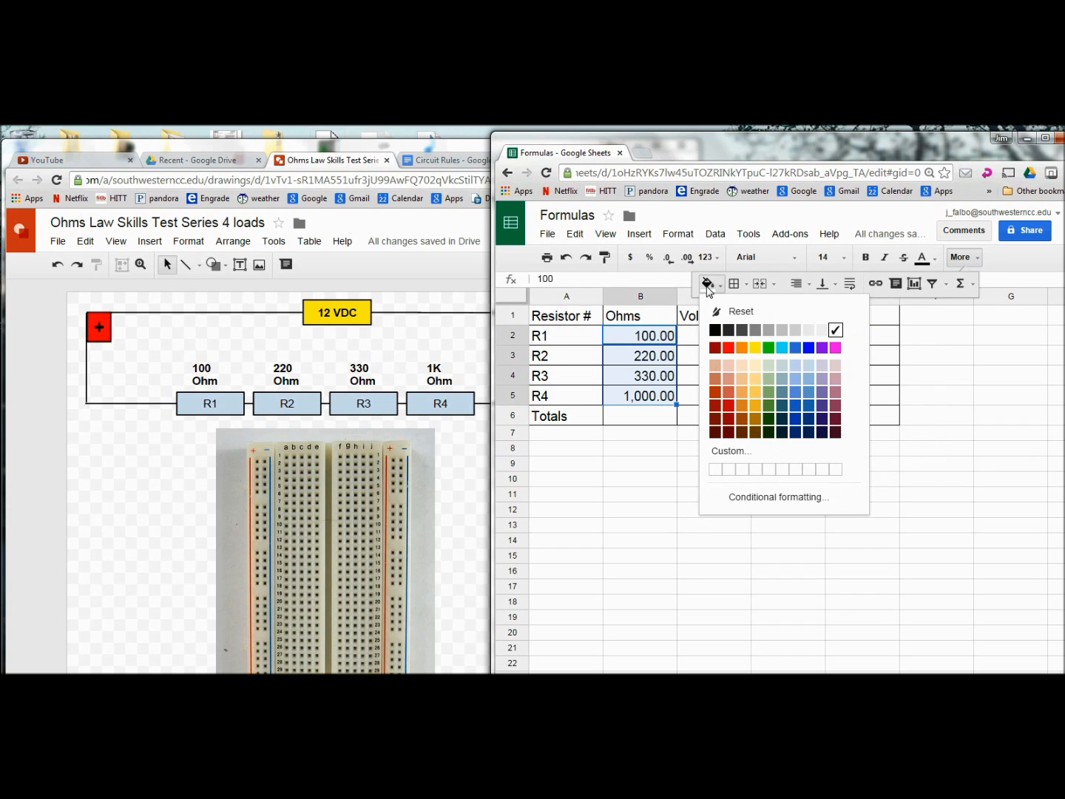
click(754, 347)
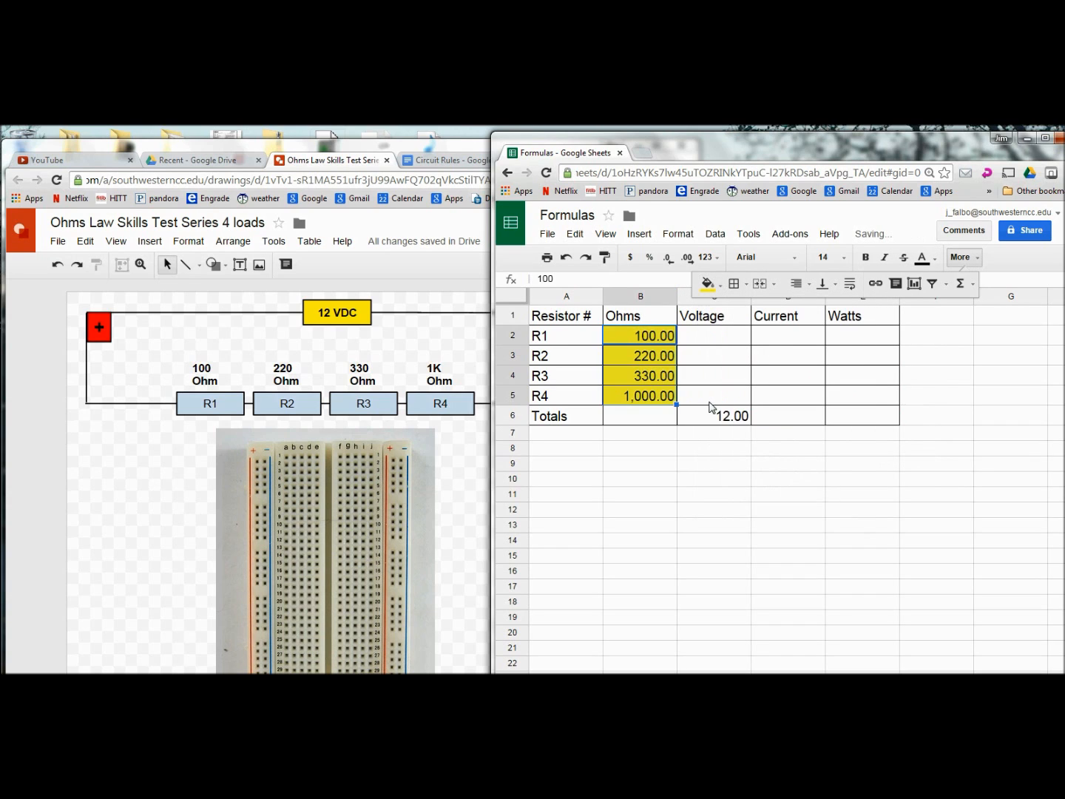
click(721, 418)
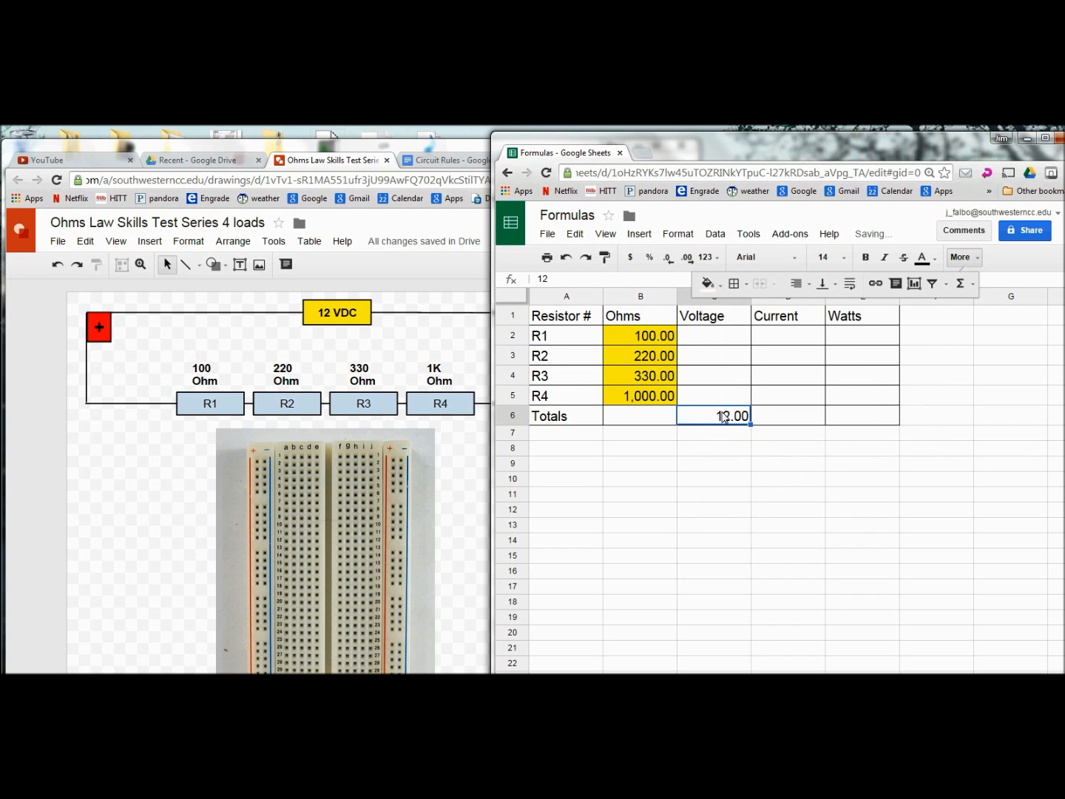
click(707, 287)
click(755, 347)
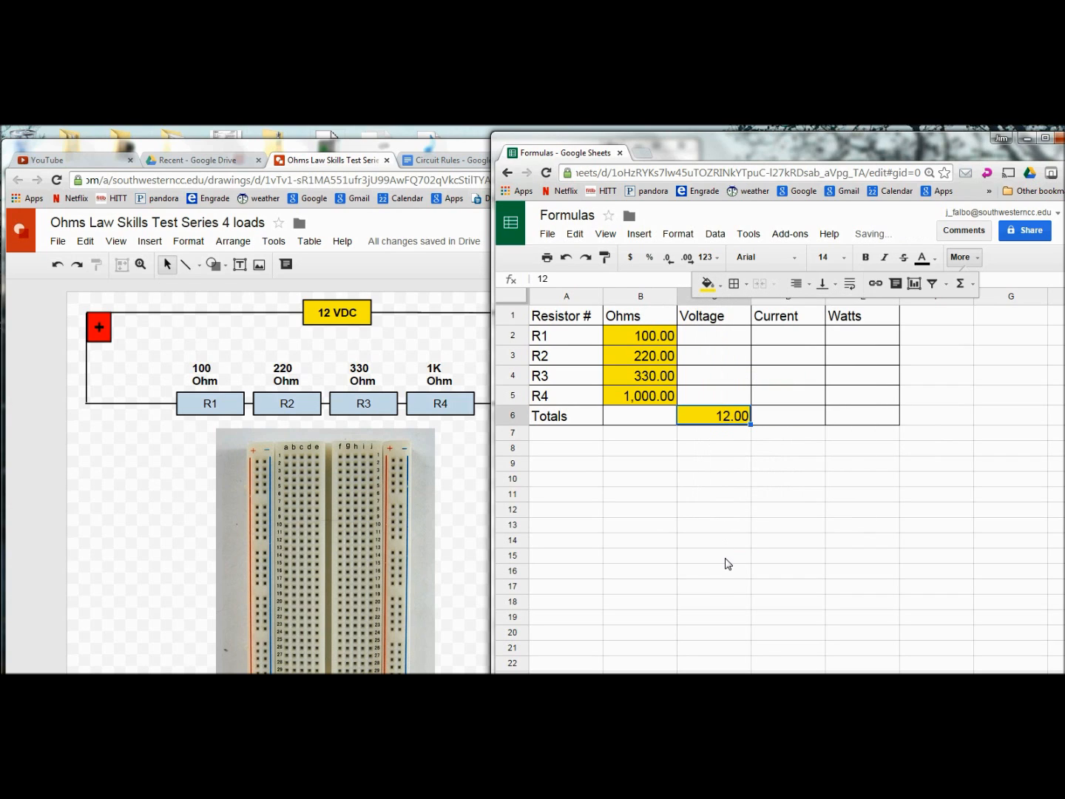
click(722, 548)
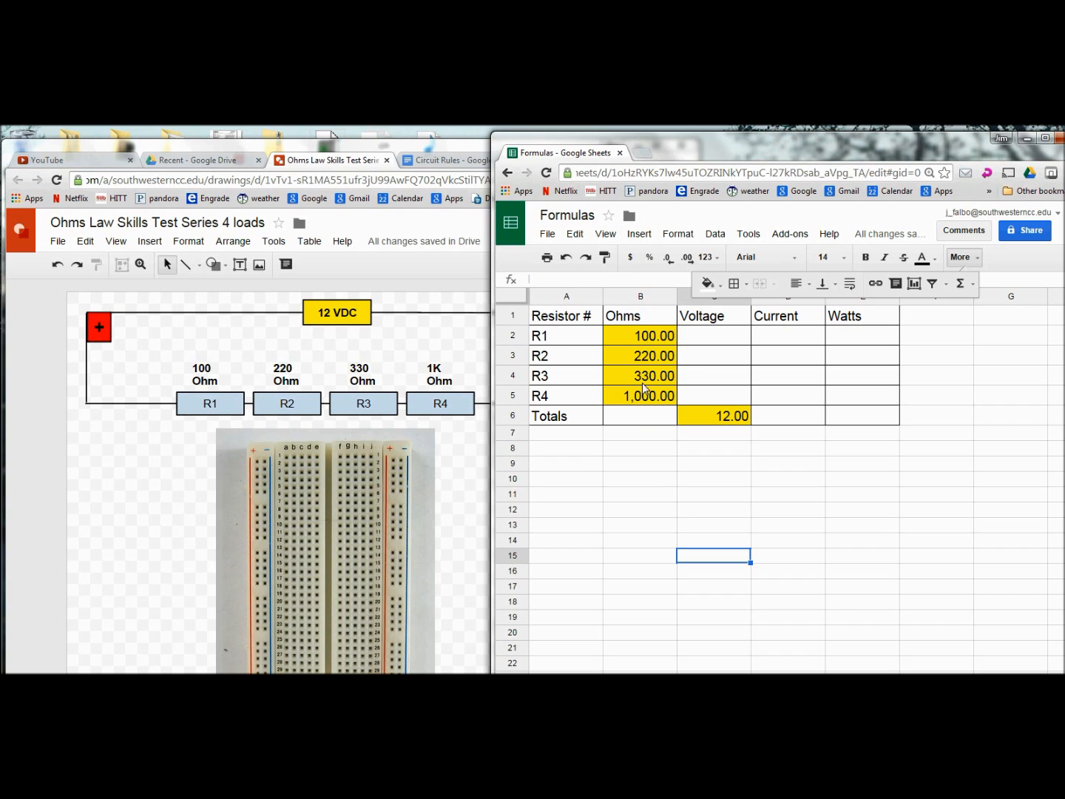
Step: Put =SUM(B2:B5) in B6 so total resistance shows 1,650.00
click(637, 420)
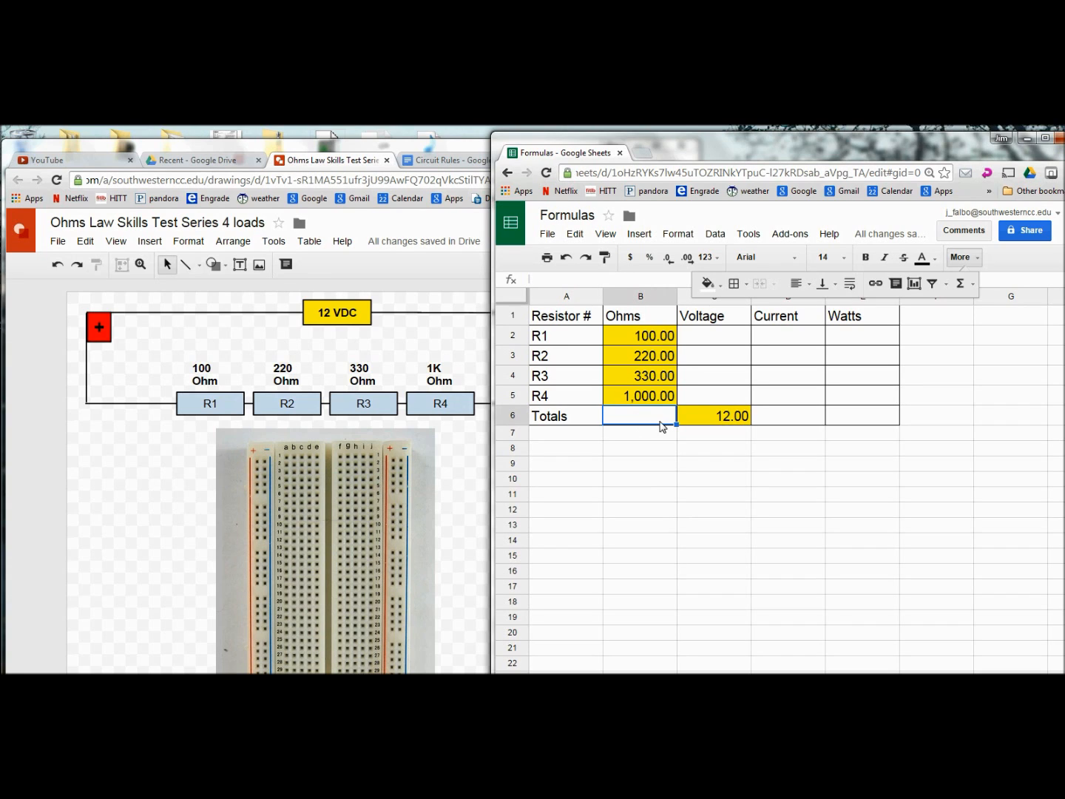
click(961, 285)
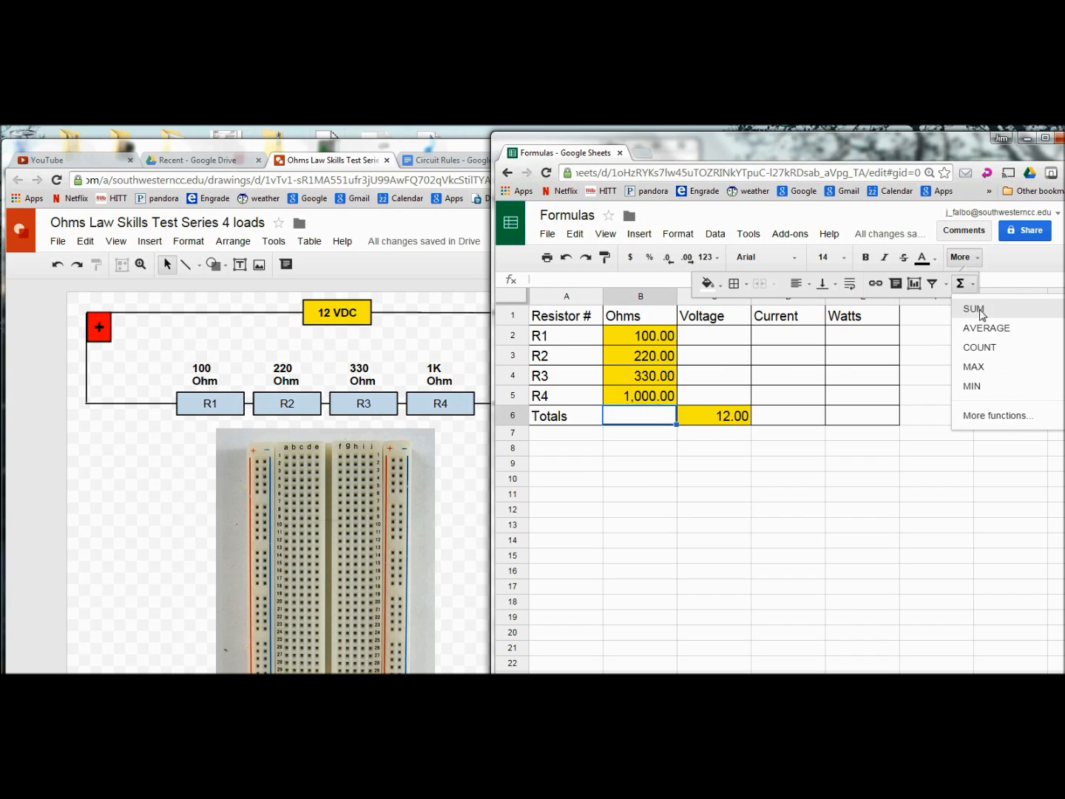
click(981, 316)
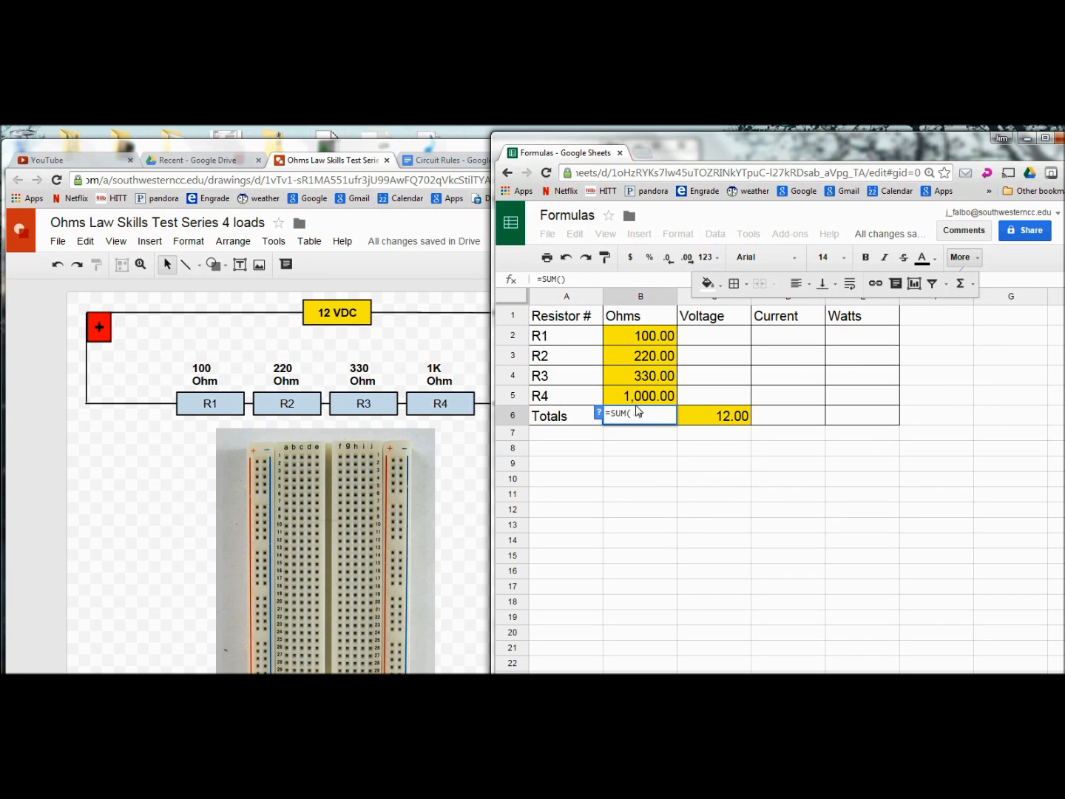
click(645, 340)
drag(645, 354, 648, 400)
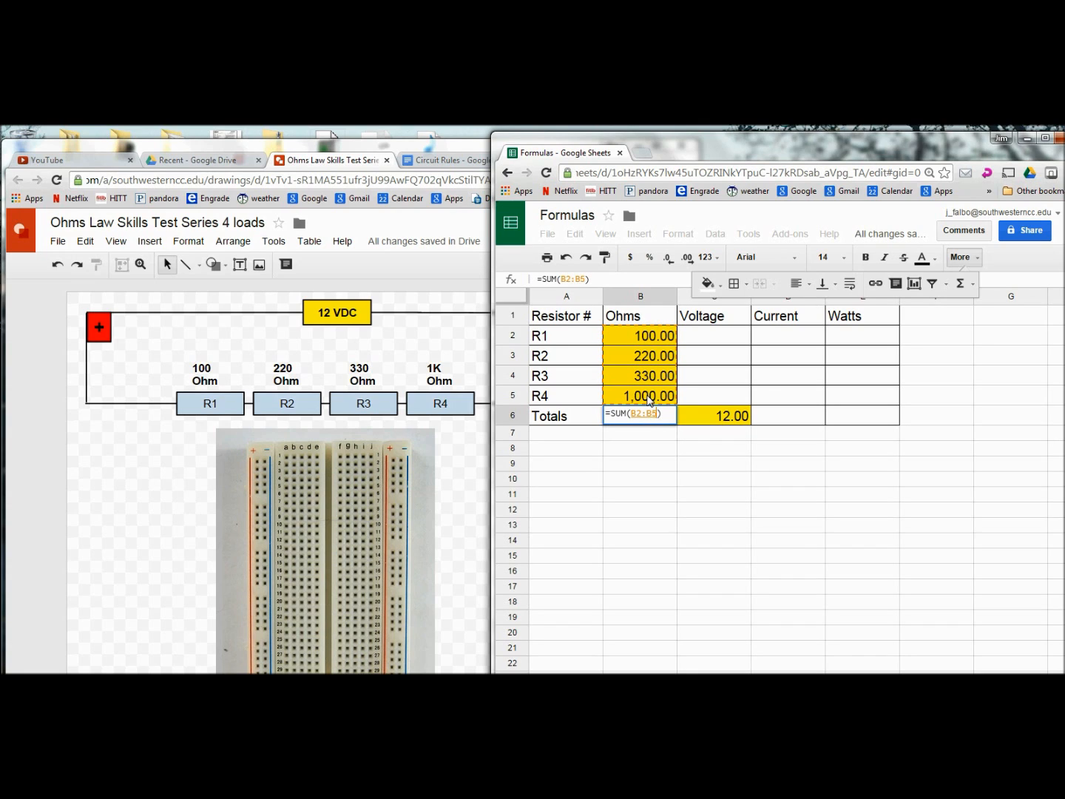
key(Return)
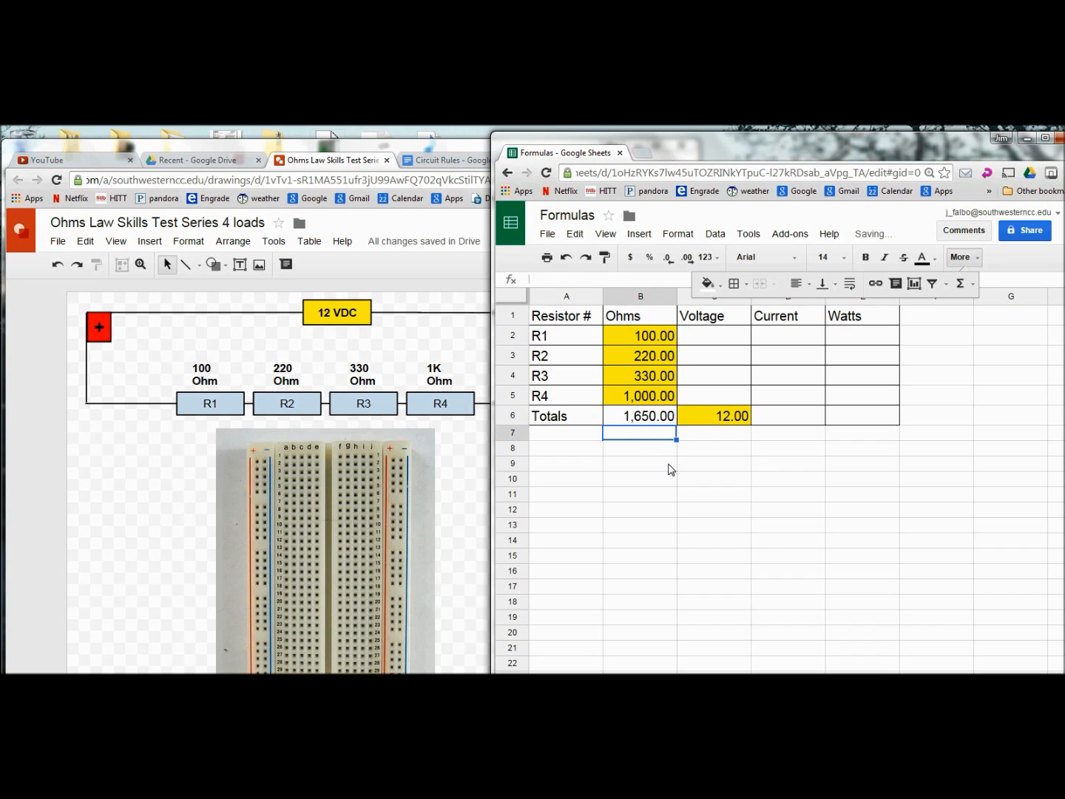
click(650, 418)
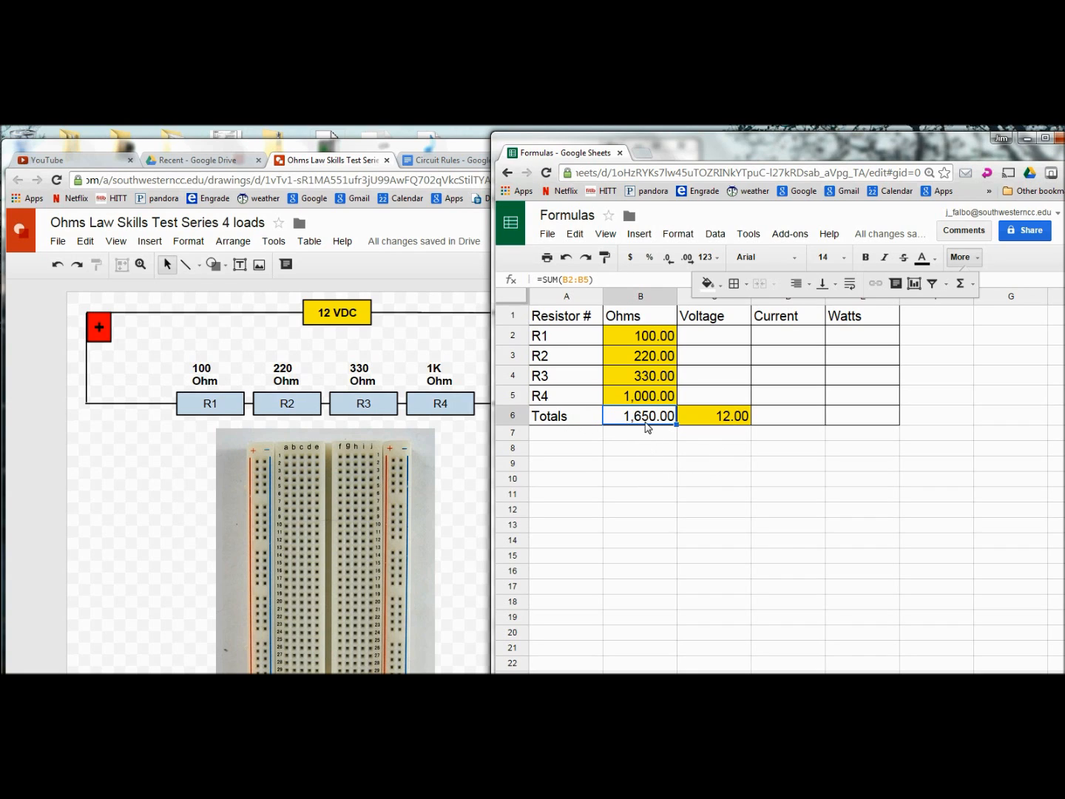
click(775, 423)
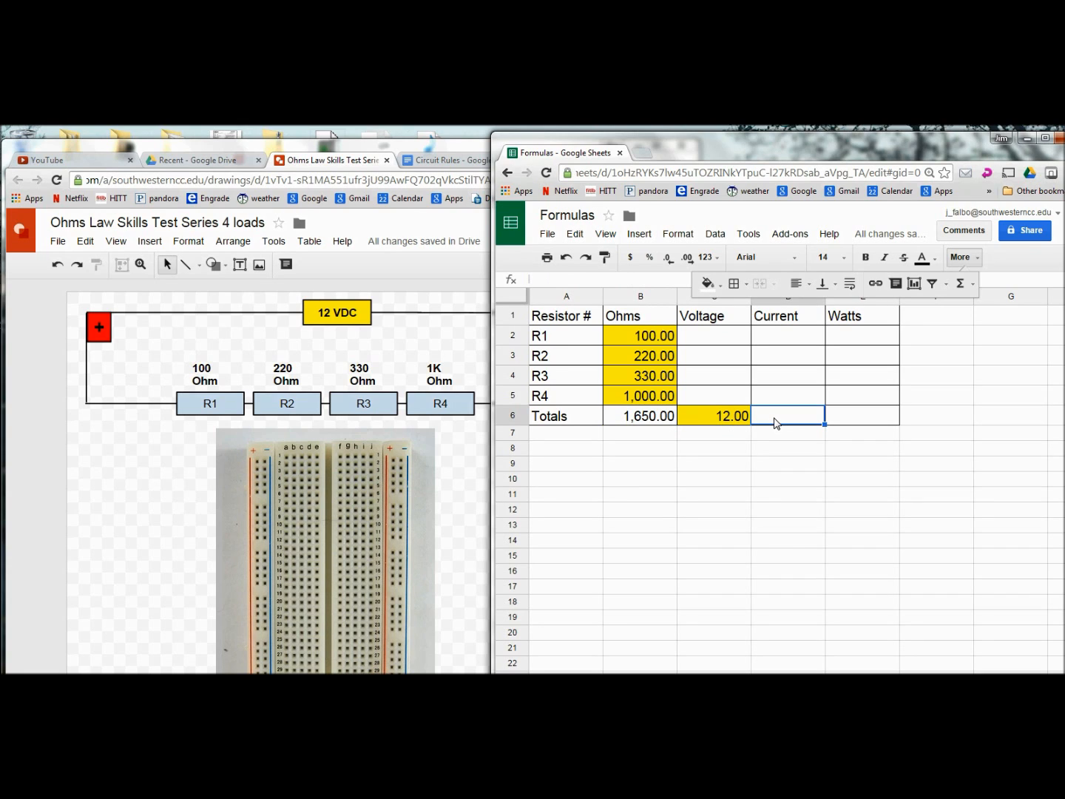
click(854, 421)
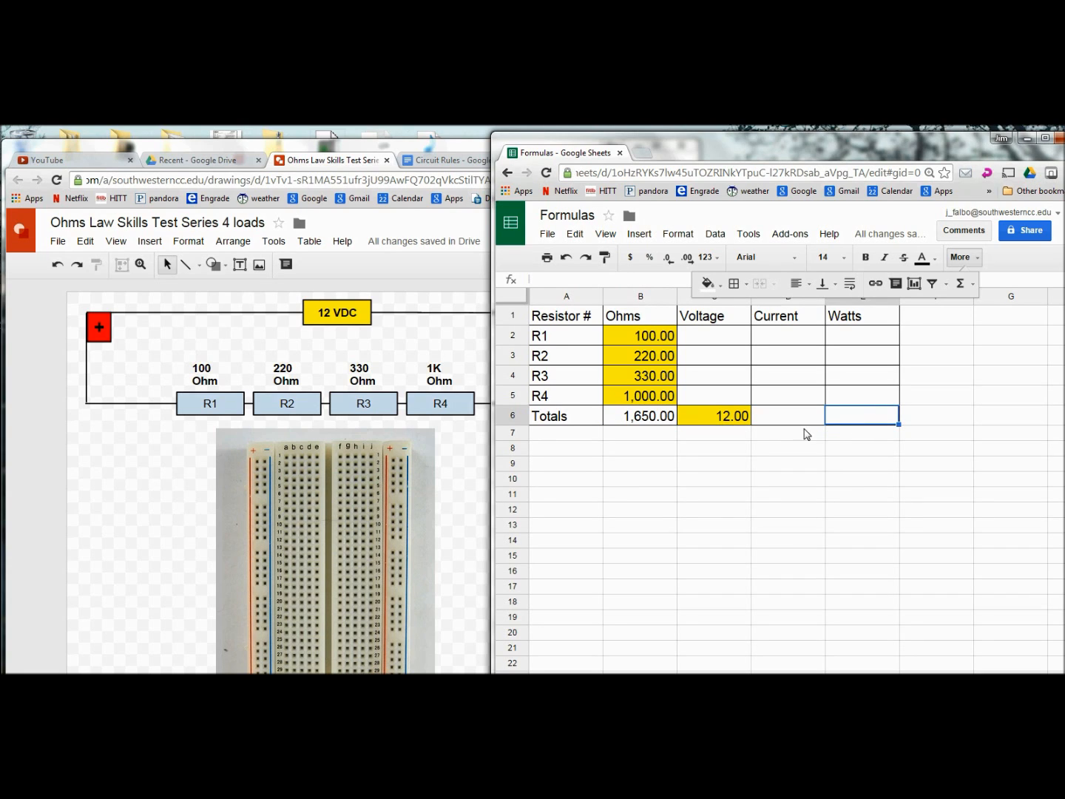
click(645, 422)
click(696, 427)
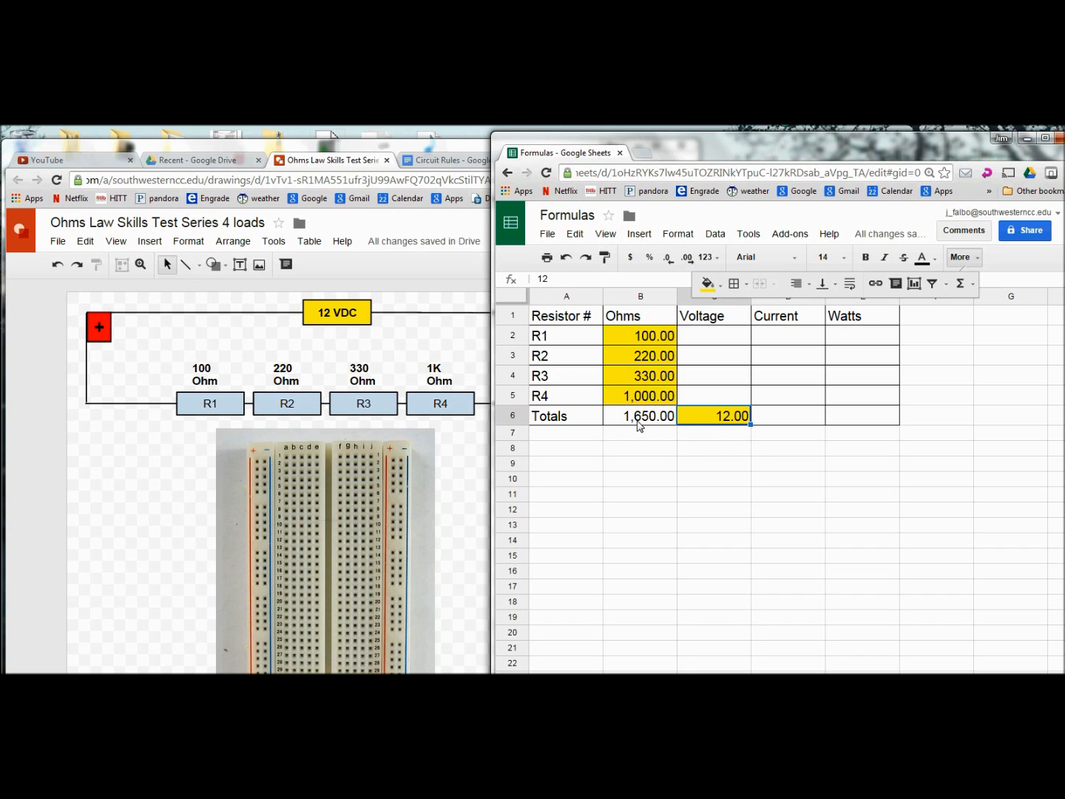
click(954, 257)
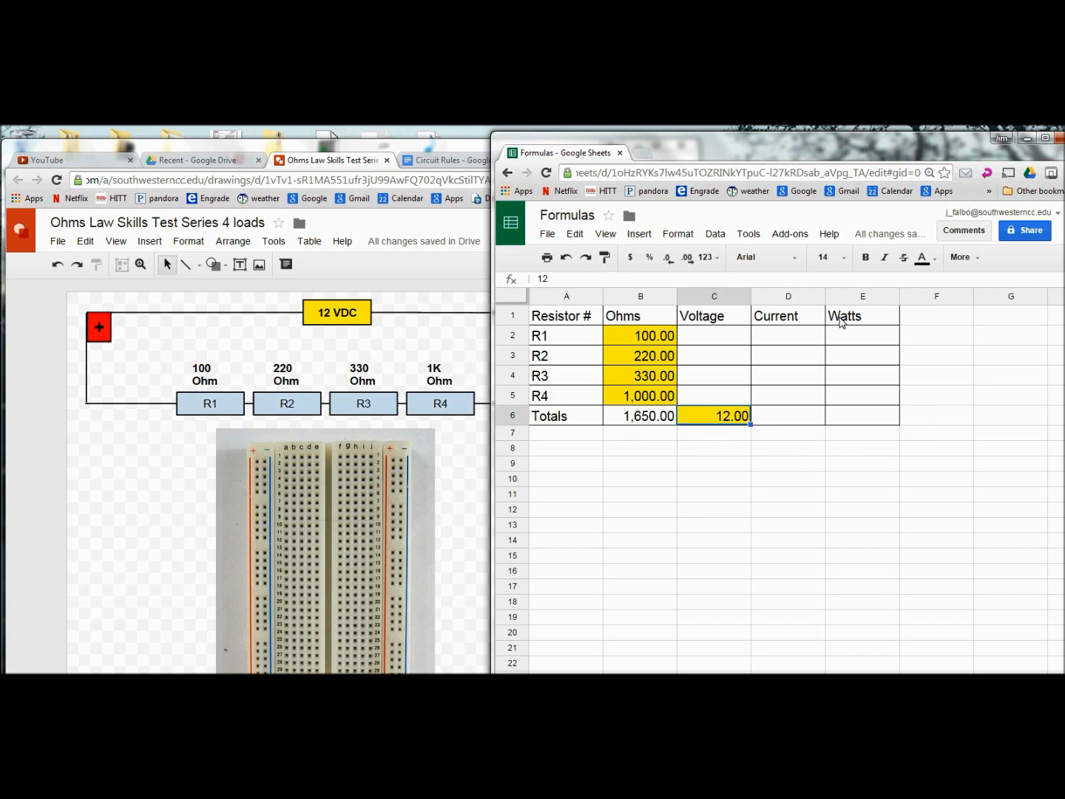
click(852, 420)
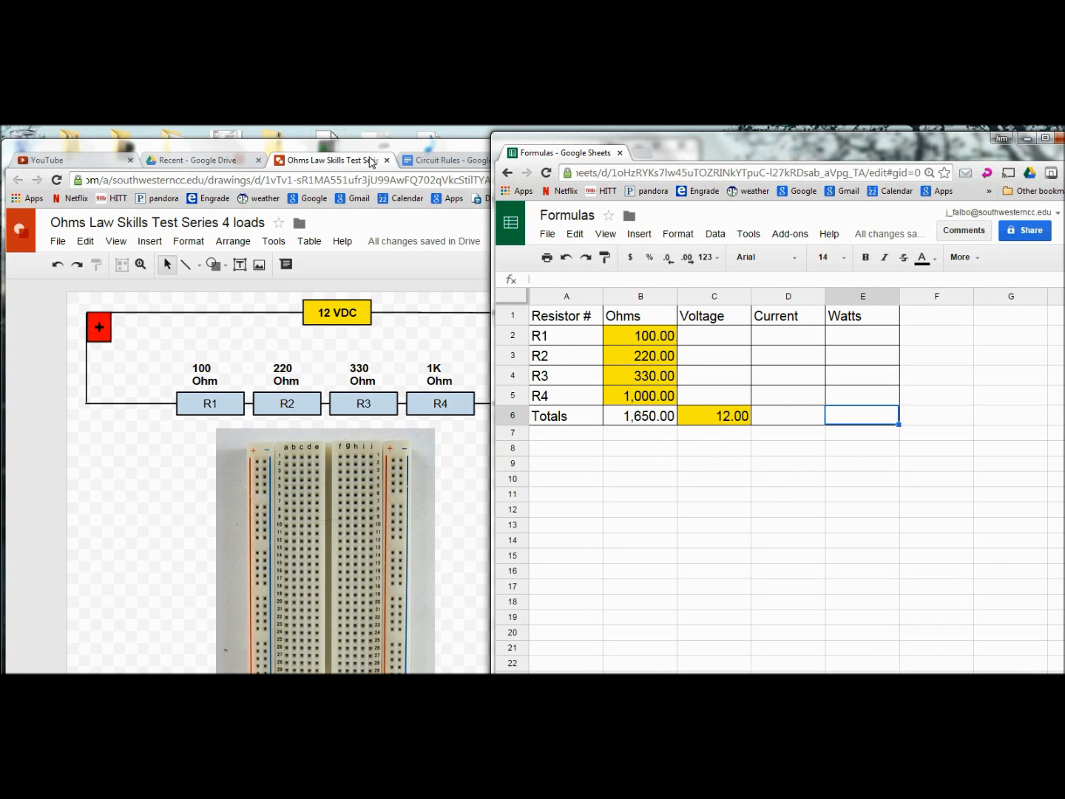
Step: Switch to the Circuit Rules document to view the Ohm's law formula wheel
click(439, 164)
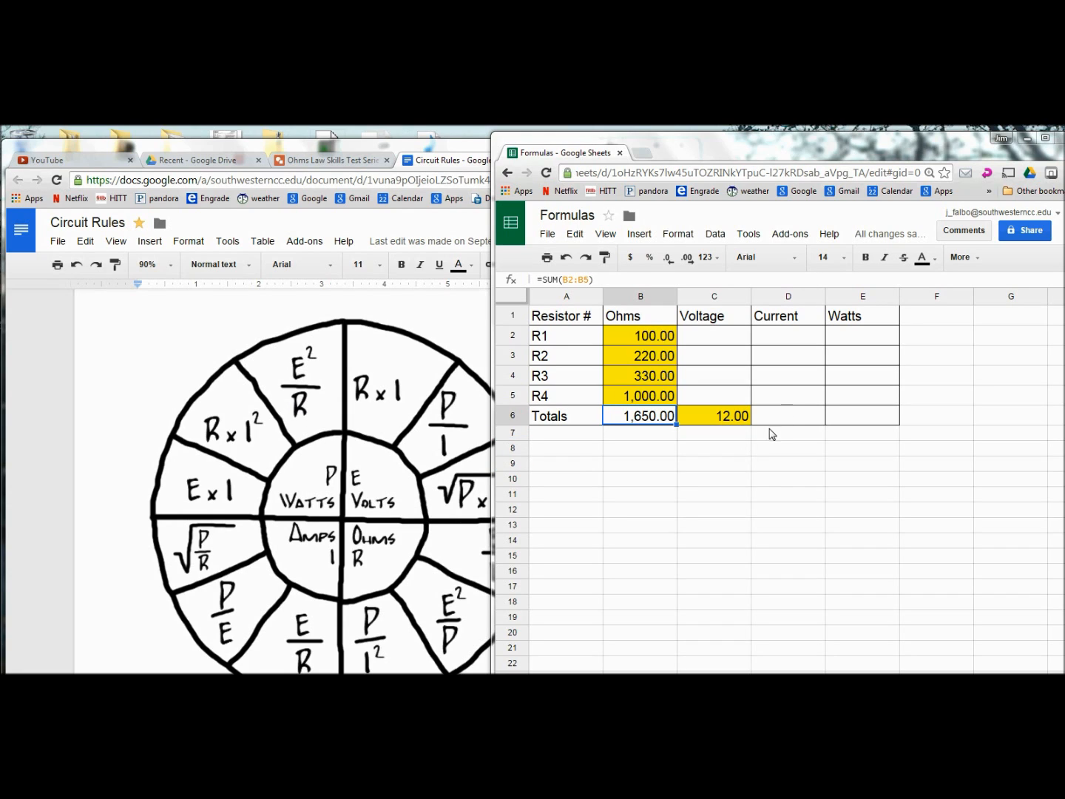
Step: Enter =C6^2/B6 in the Watts total cell E6, giving 0.09
click(848, 422)
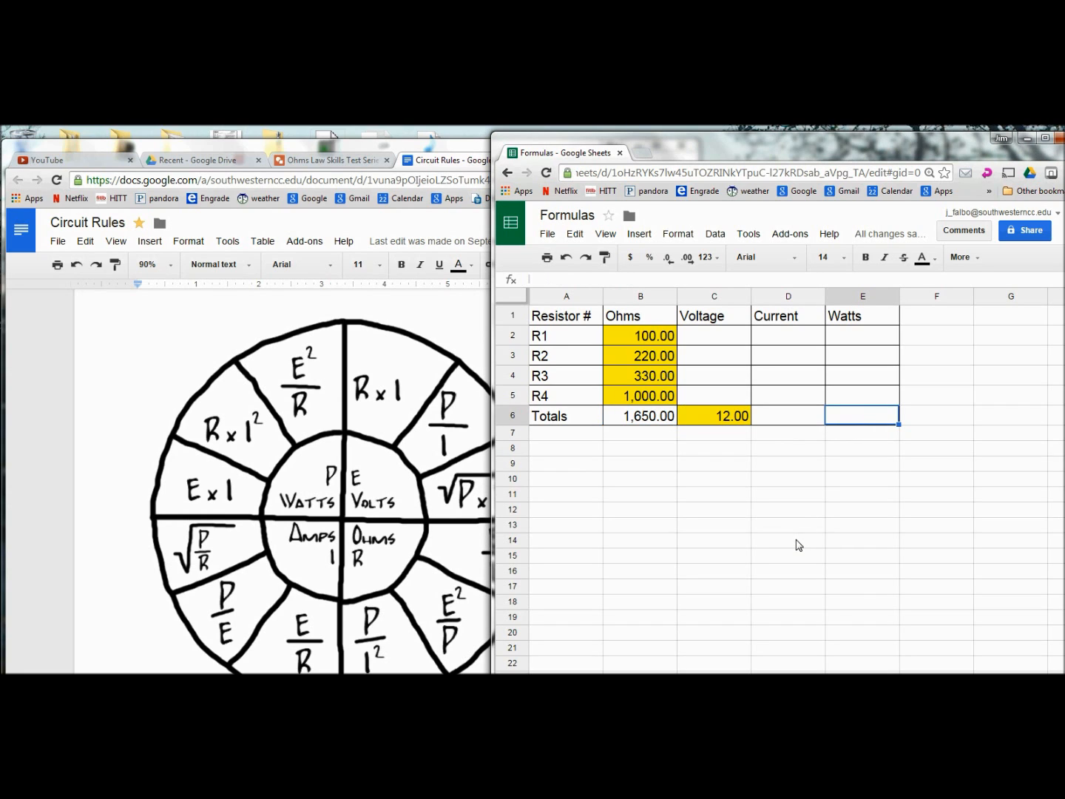
text(=)
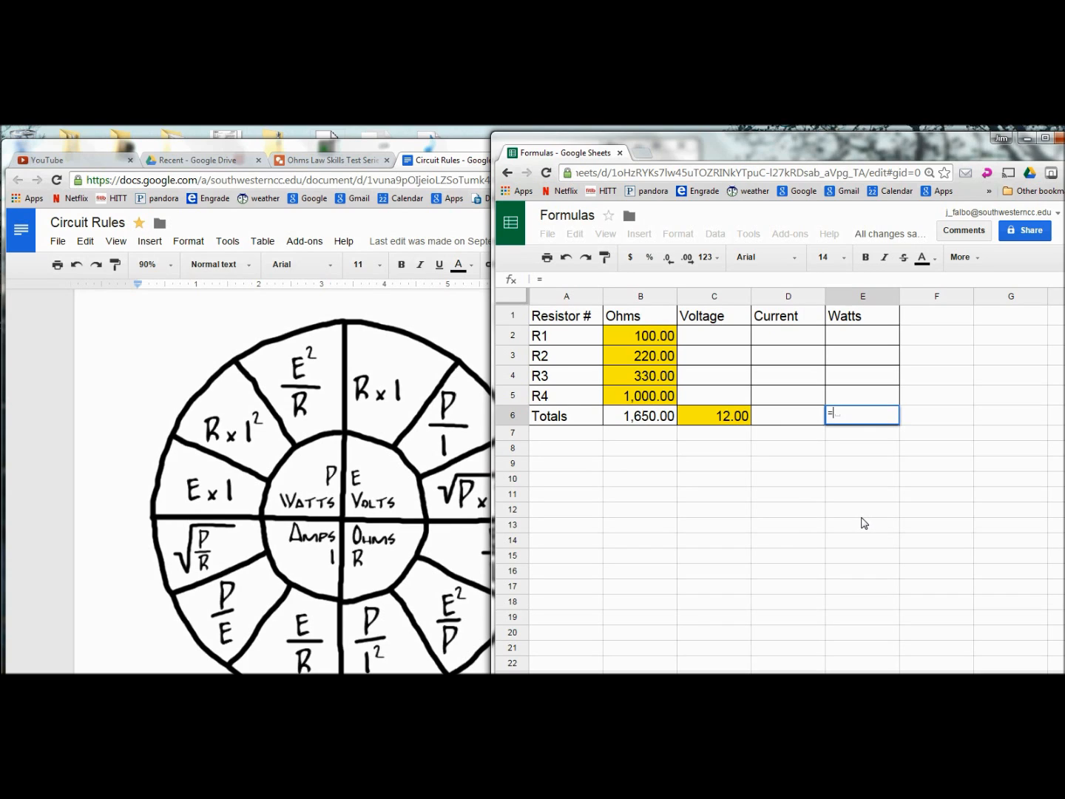
click(724, 417)
text(2)
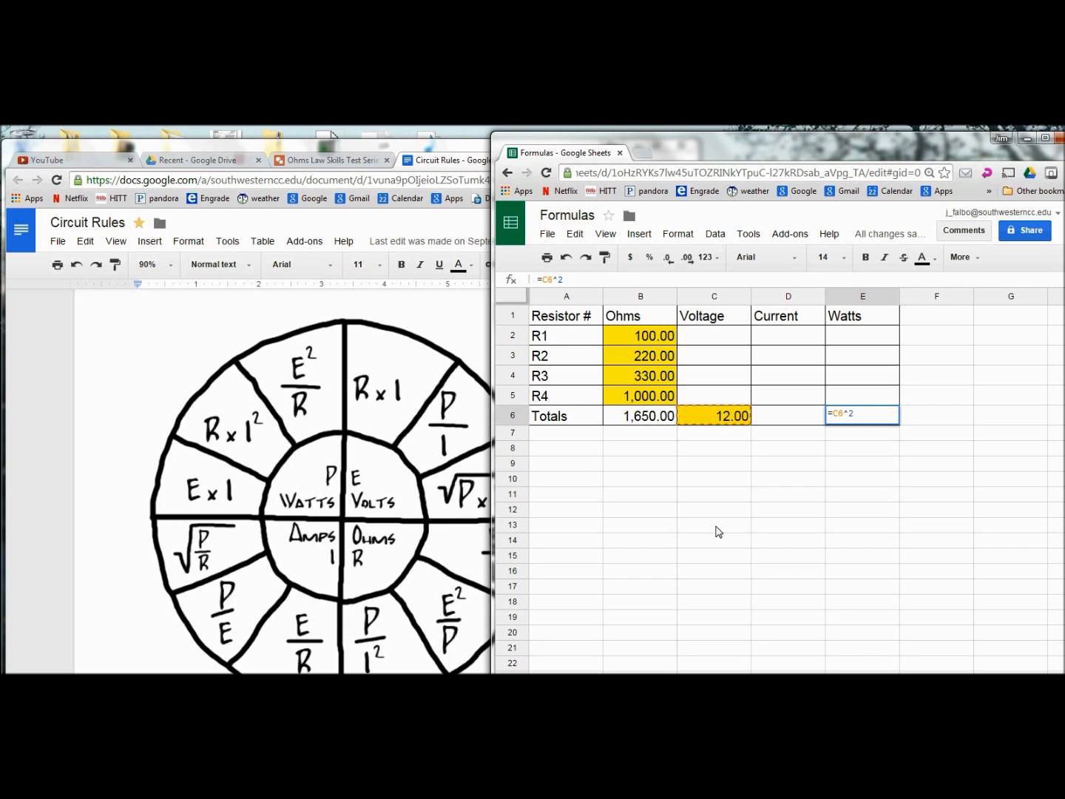
text(/)
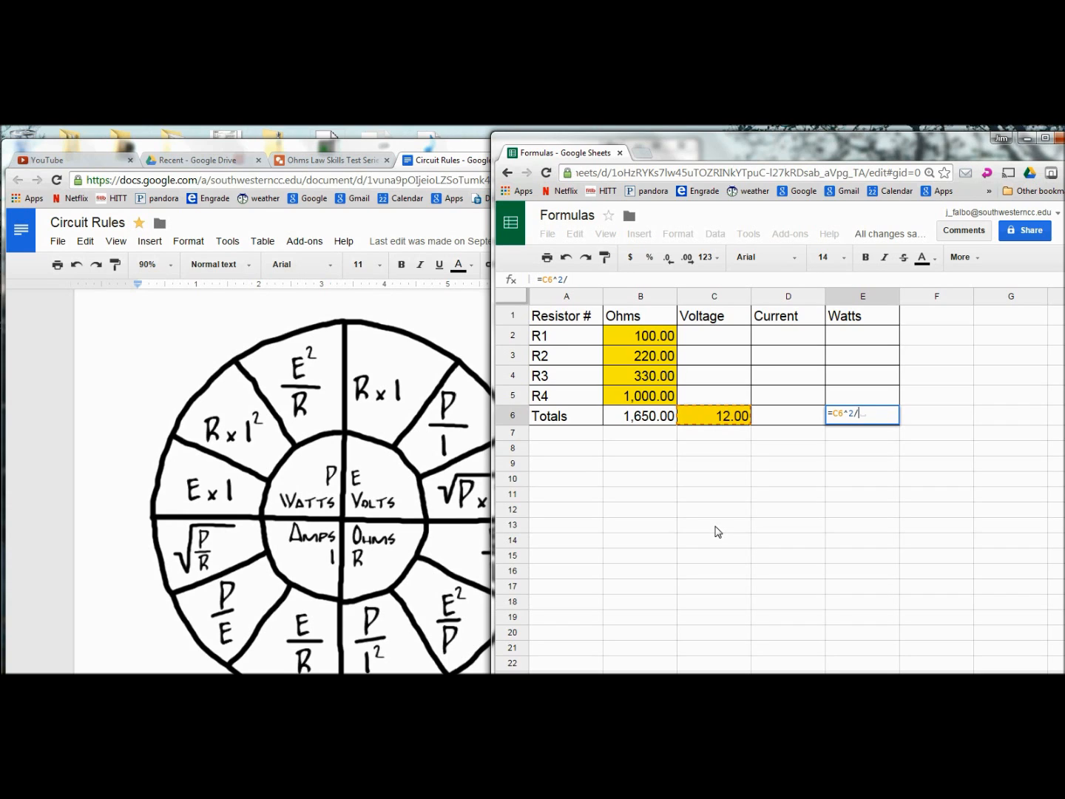
click(635, 422)
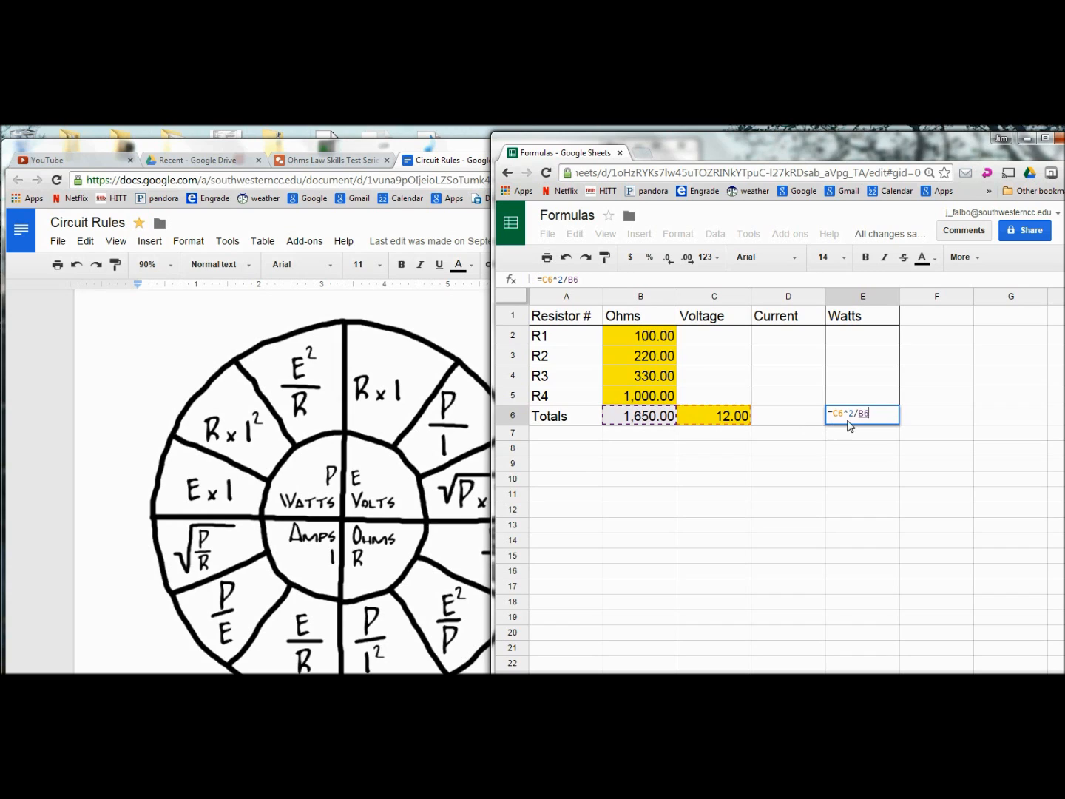
key(Return)
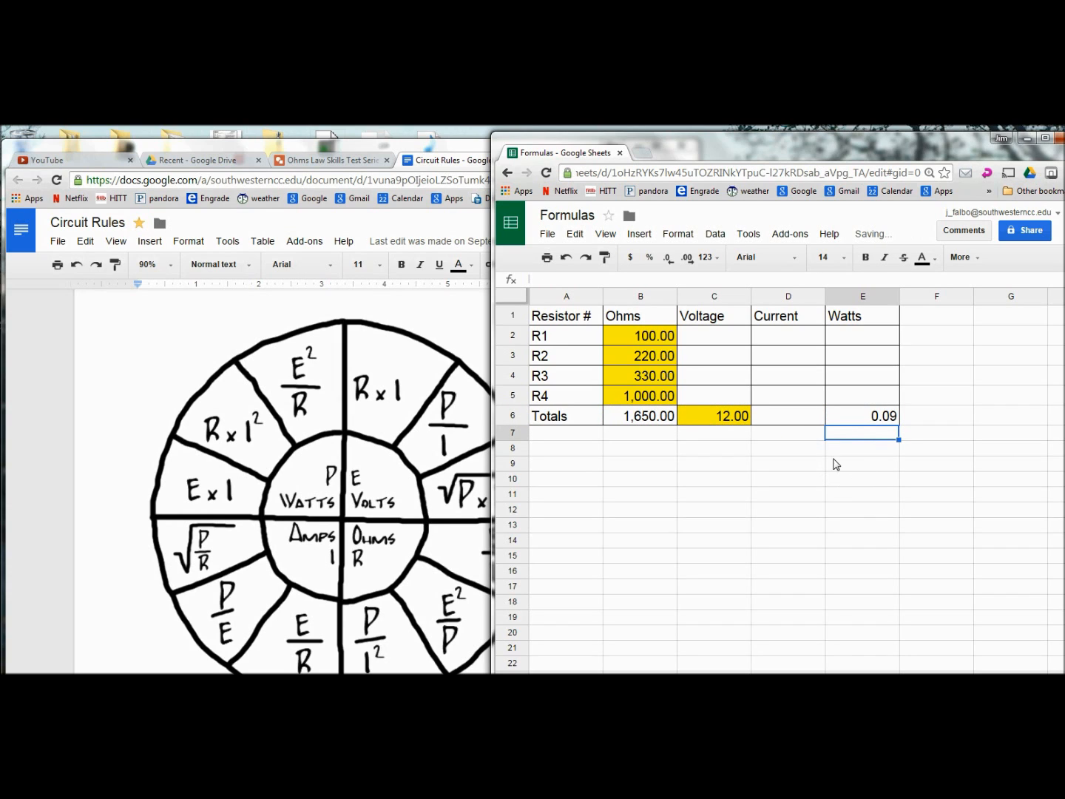
click(840, 417)
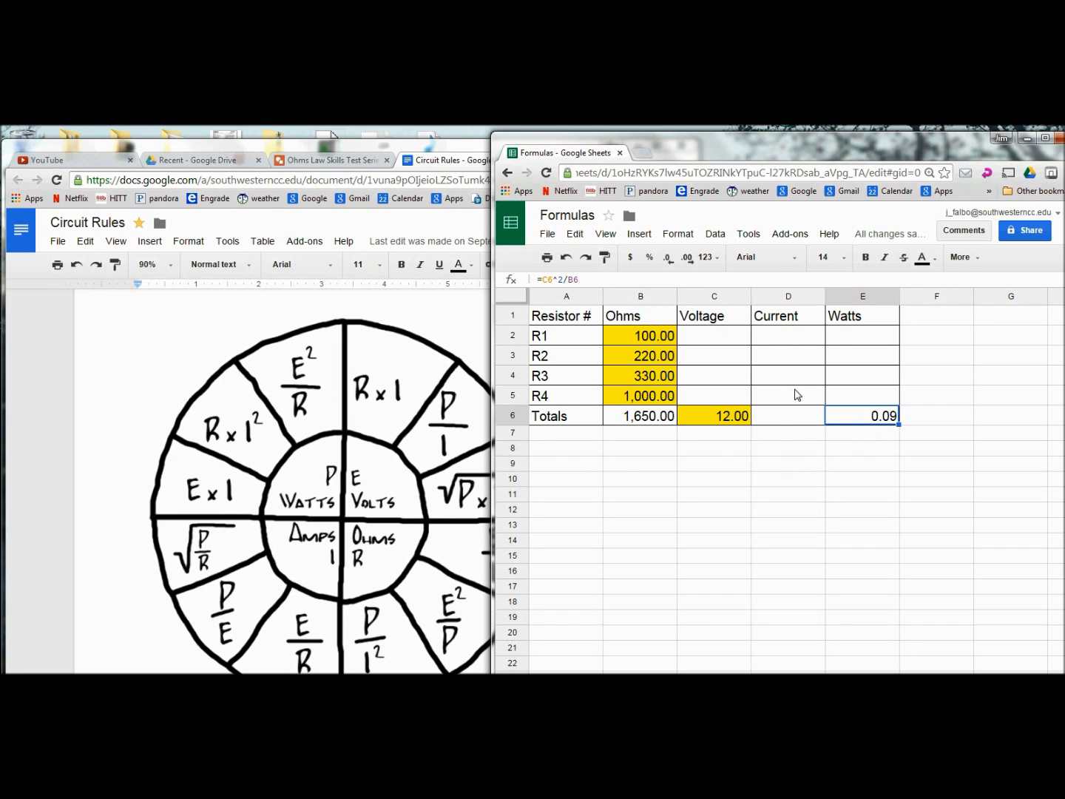
click(787, 422)
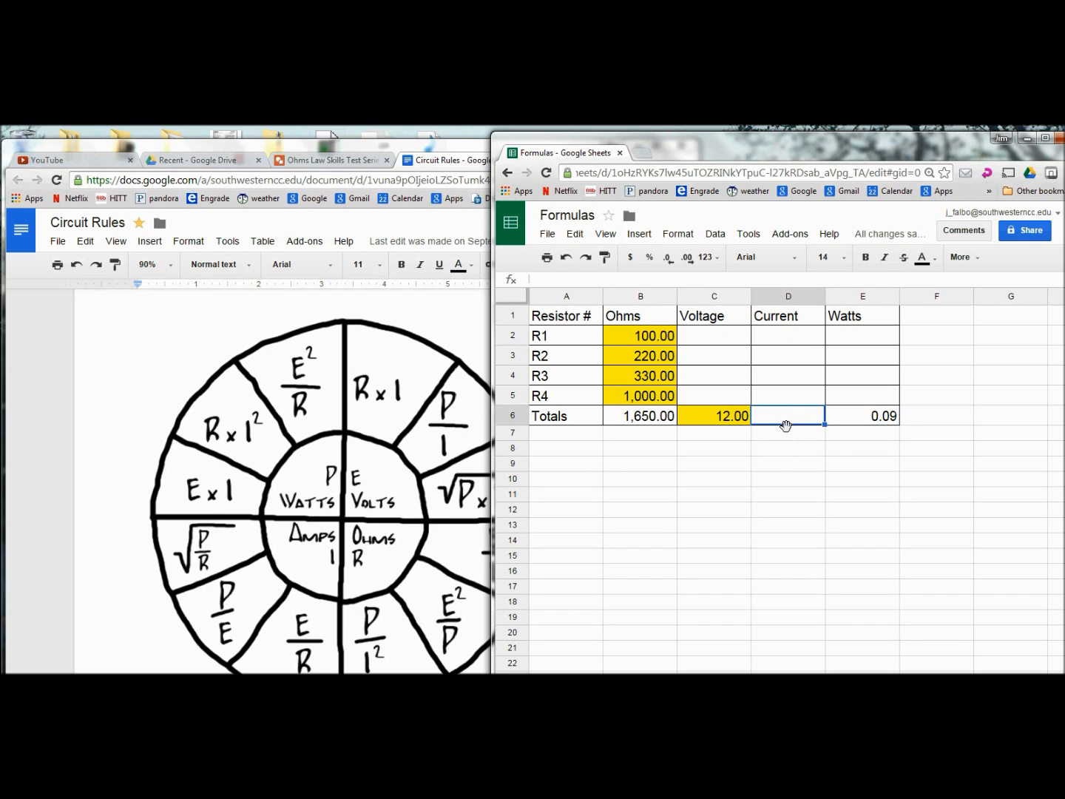
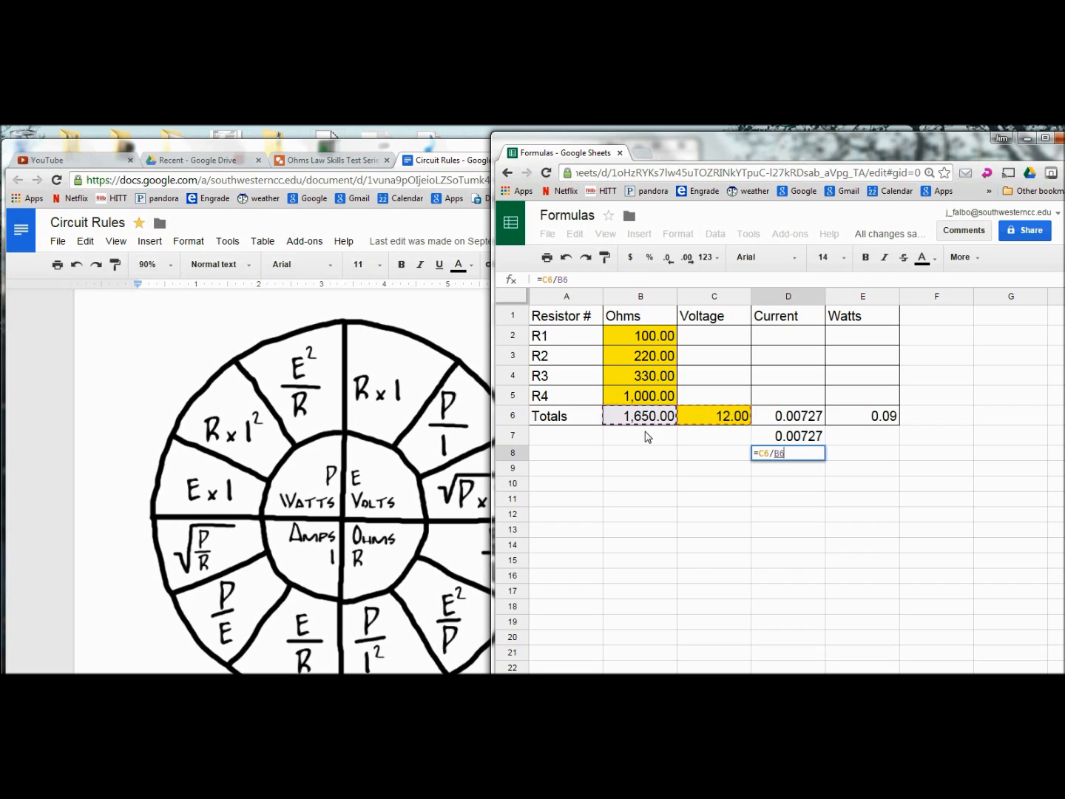
Step: Commit =C6/B6 in D8 and round the currents in D6:D8 to four decimals, showing 0.0073
key(Return)
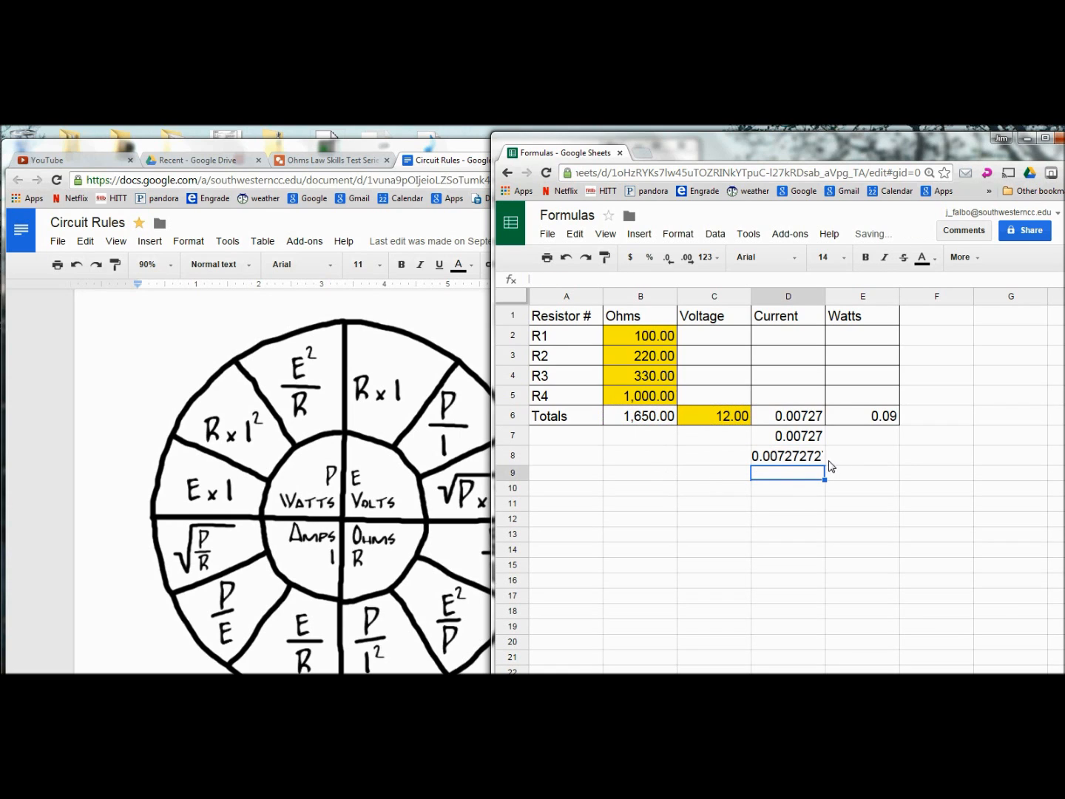
drag(797, 420, 798, 459)
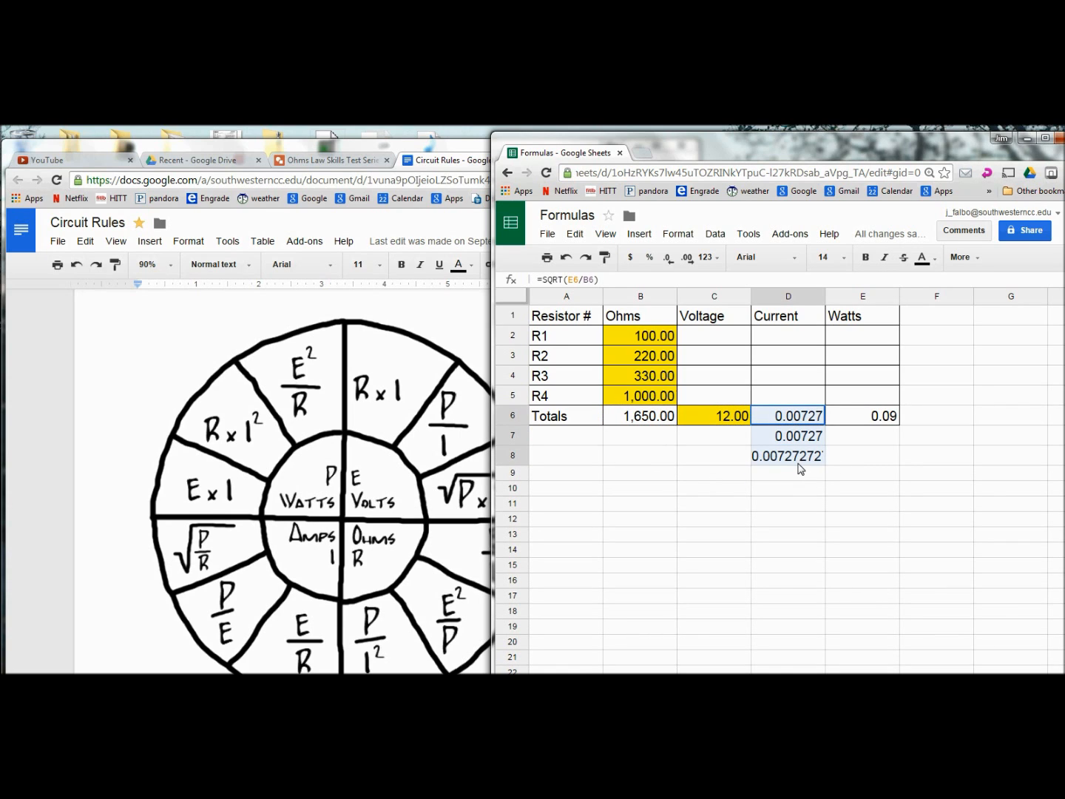
click(669, 260)
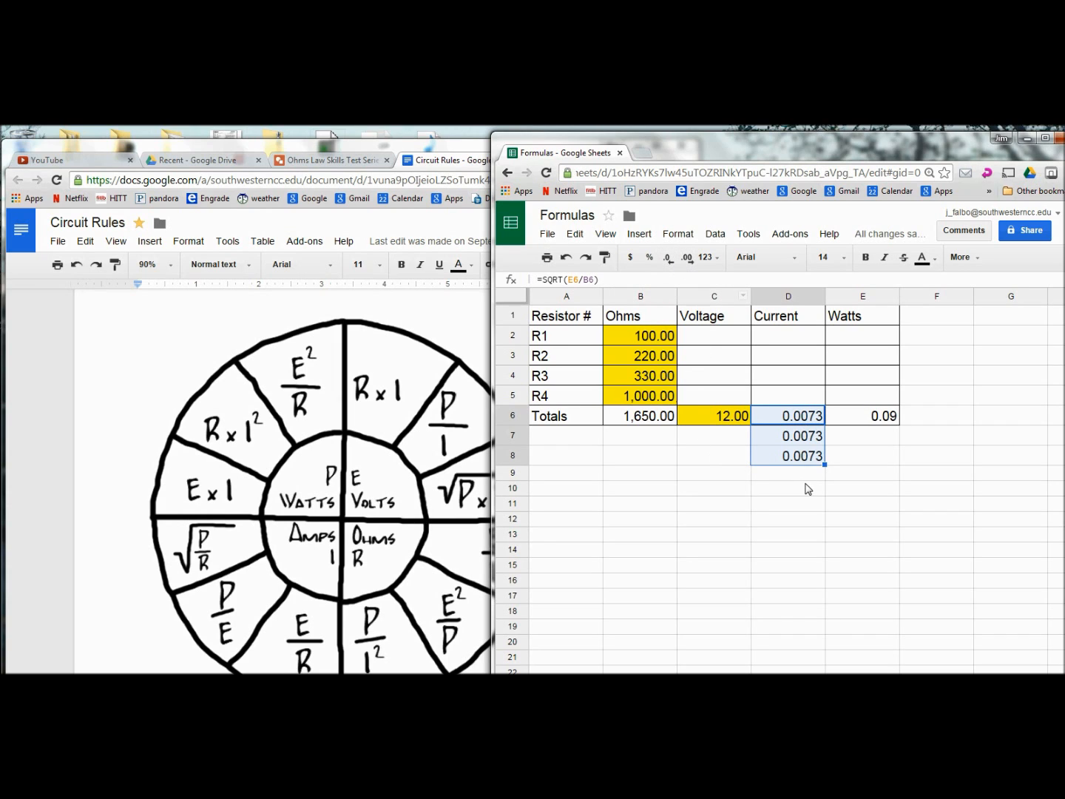
click(756, 492)
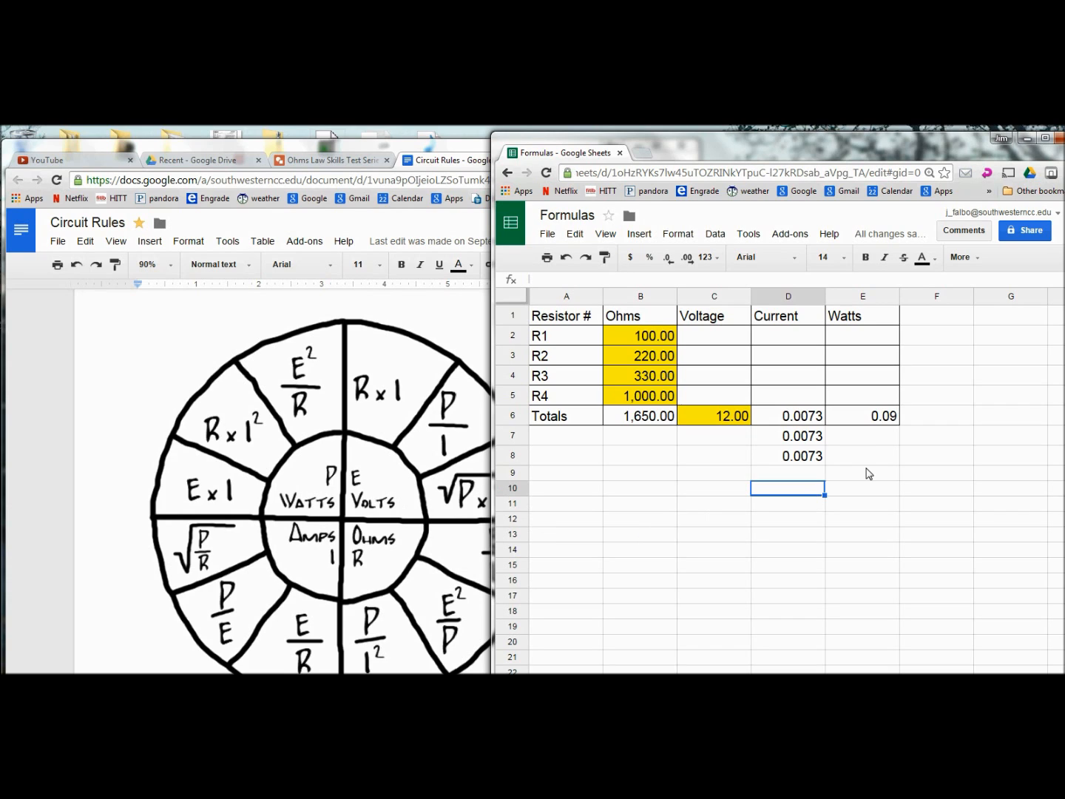
click(878, 421)
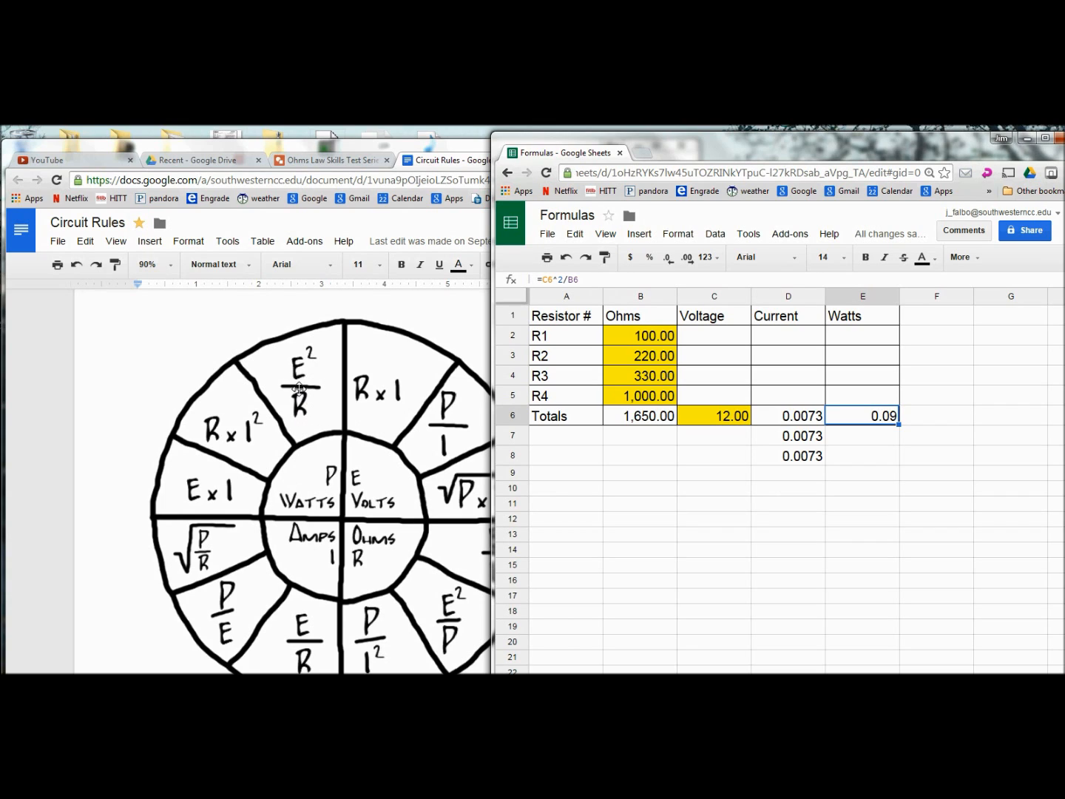
Step: Put =SUM(E2:E5) in F6 to total the Watts cells, currently showing 0.00
click(921, 422)
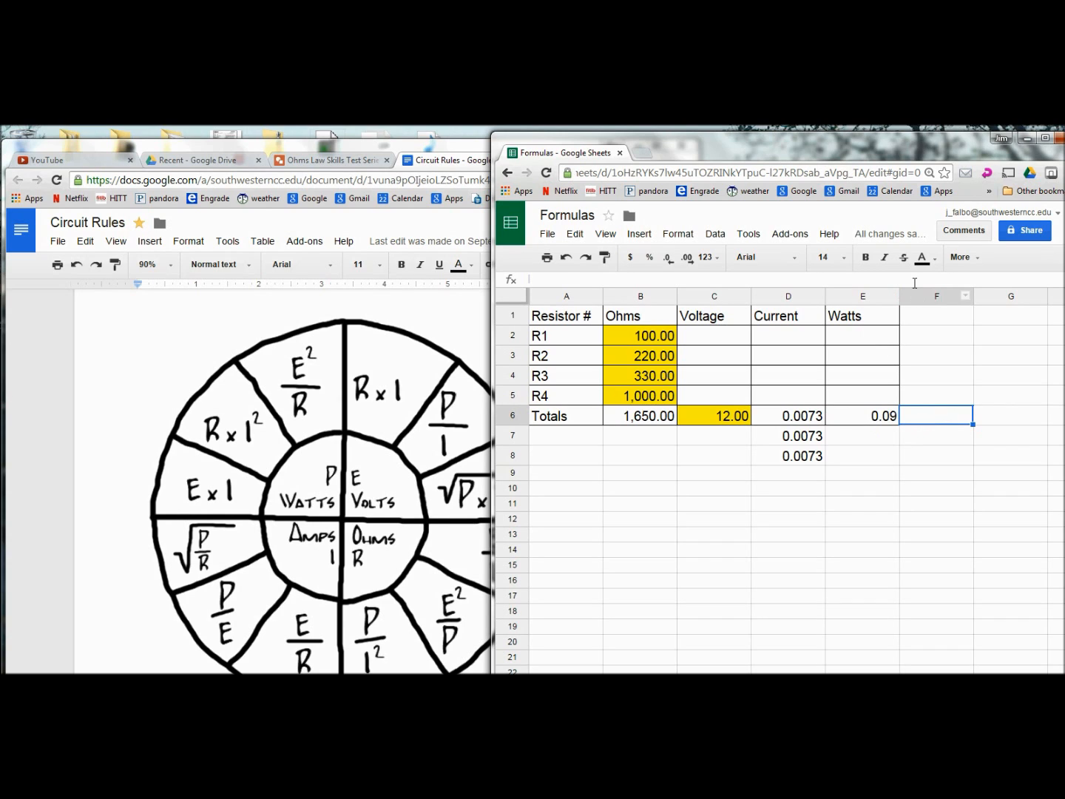
click(963, 260)
click(964, 286)
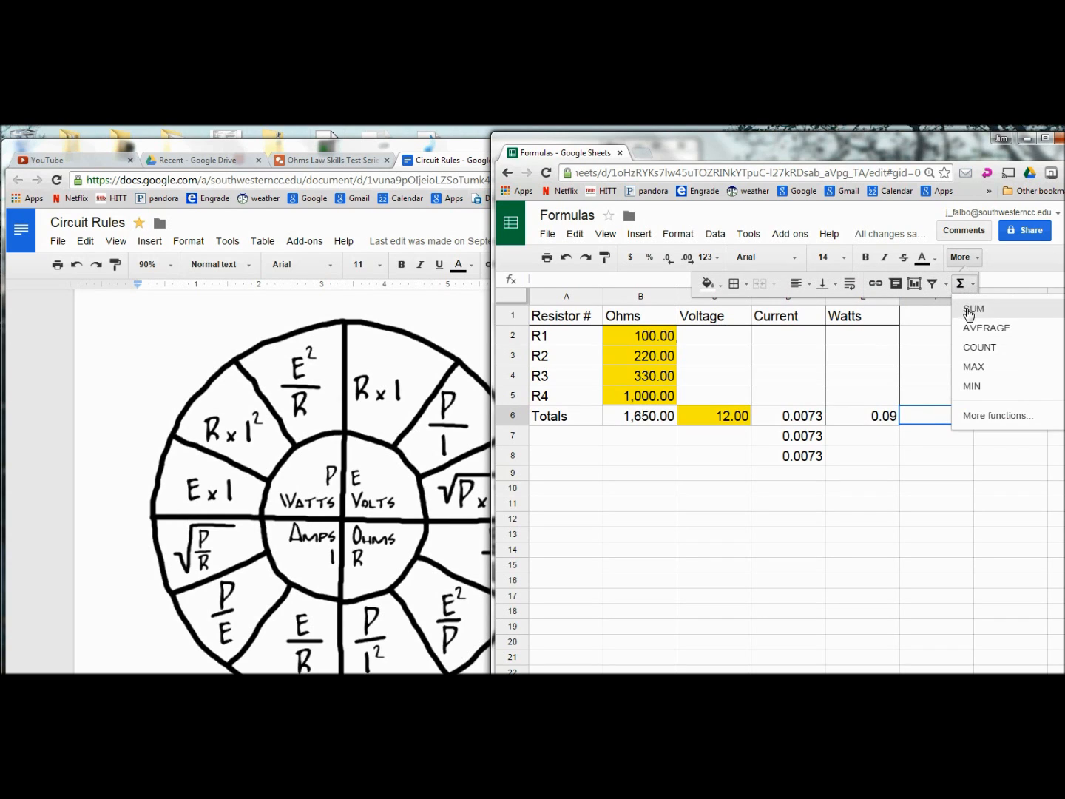
click(974, 309)
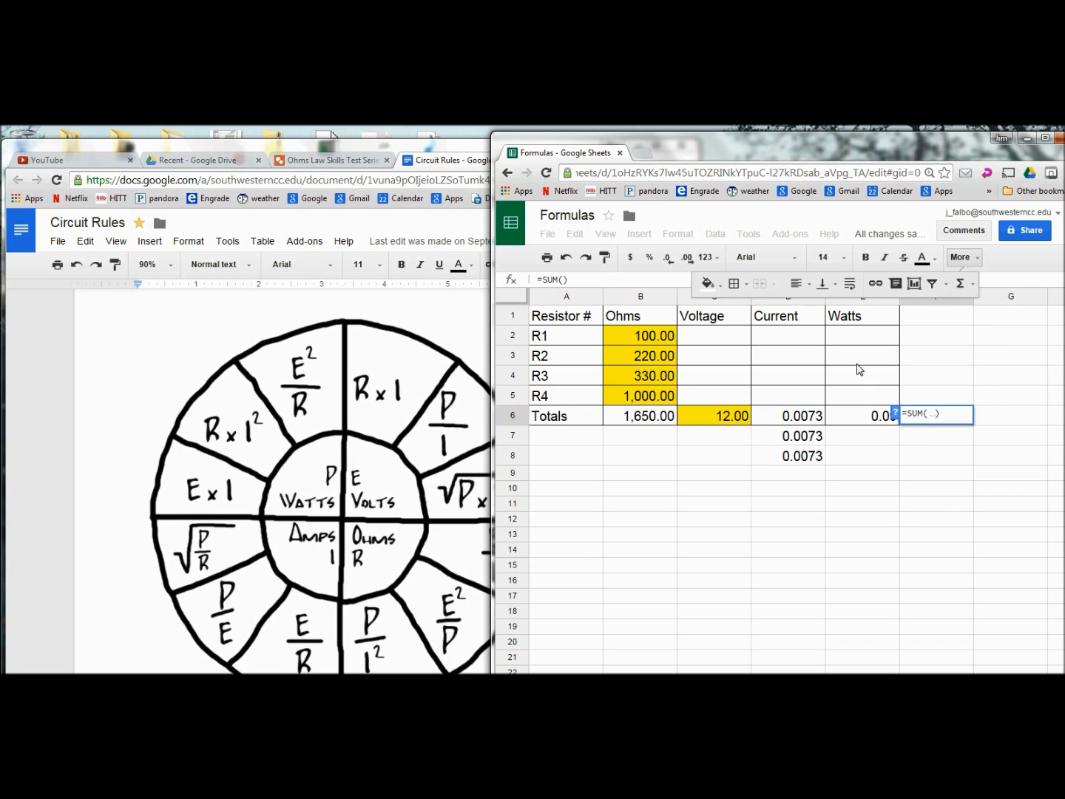
drag(852, 343, 855, 397)
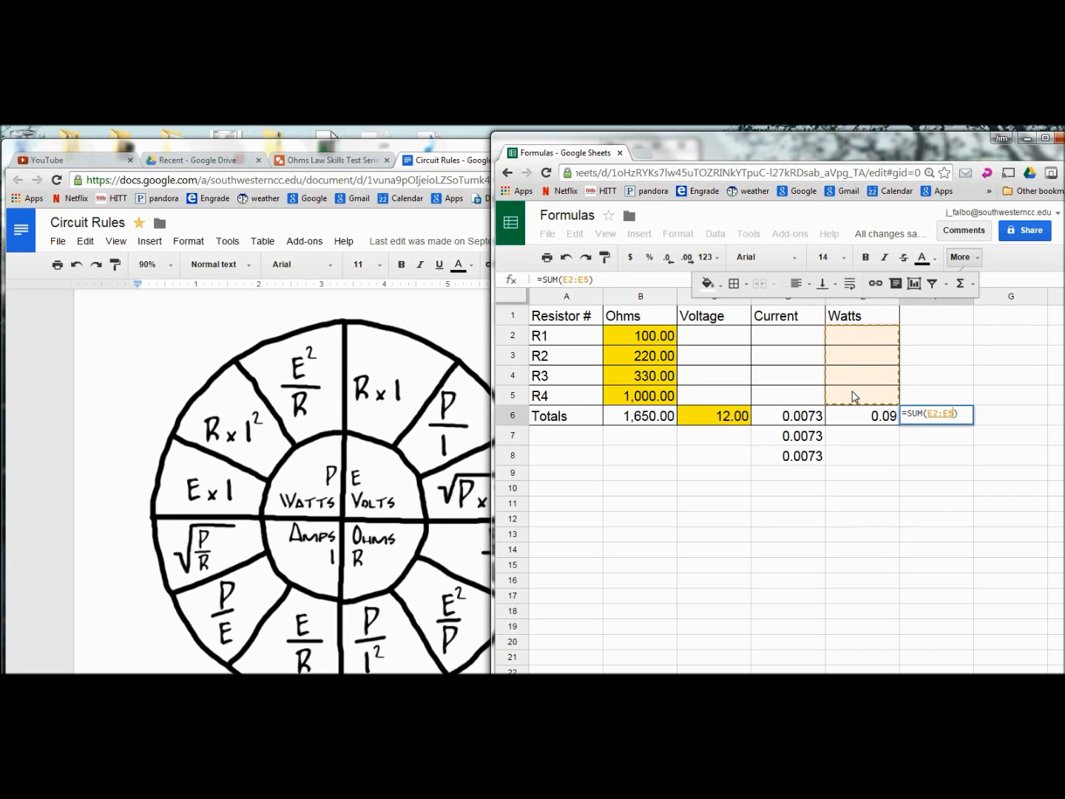
key(Return)
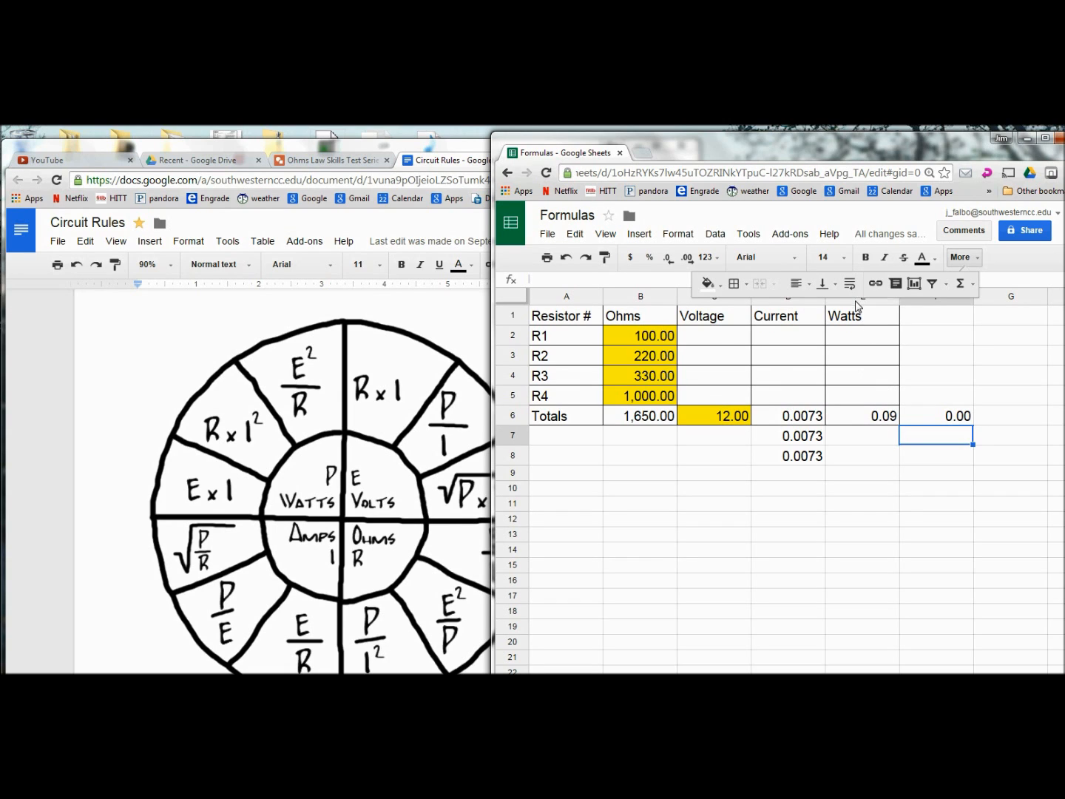
click(780, 419)
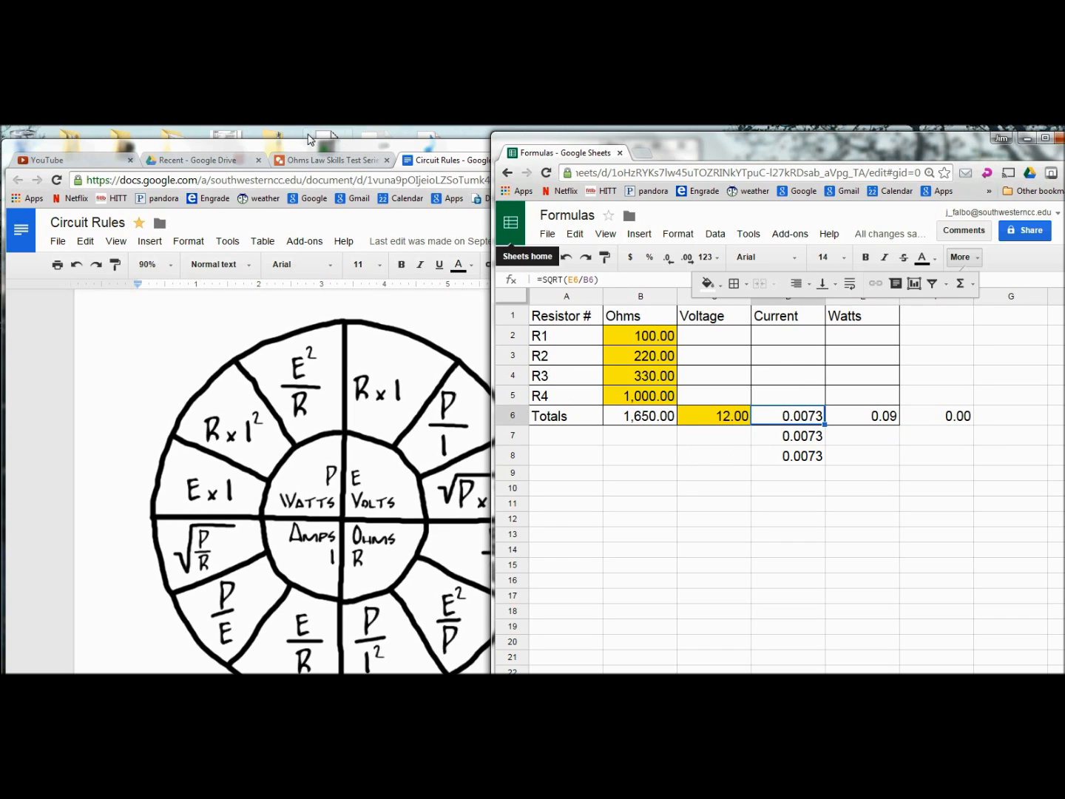
Step: After viewing the circuit drawing, set R1's current in D2 to =D6
click(324, 165)
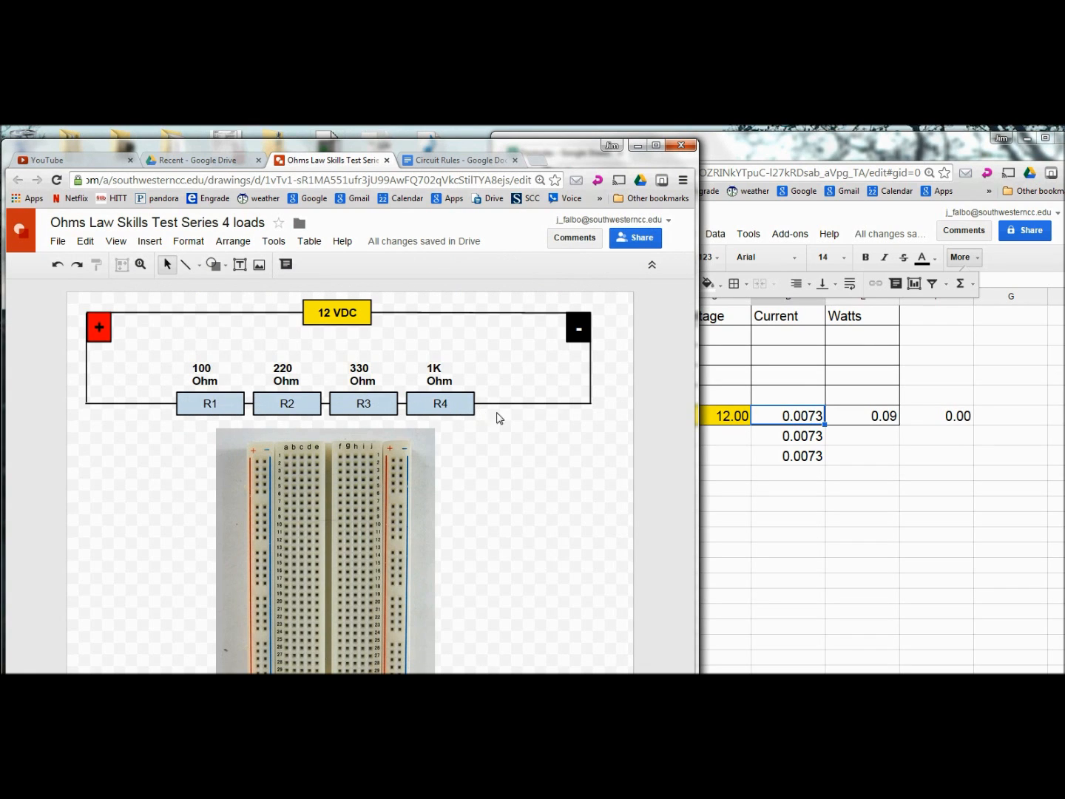
click(769, 338)
click(768, 337)
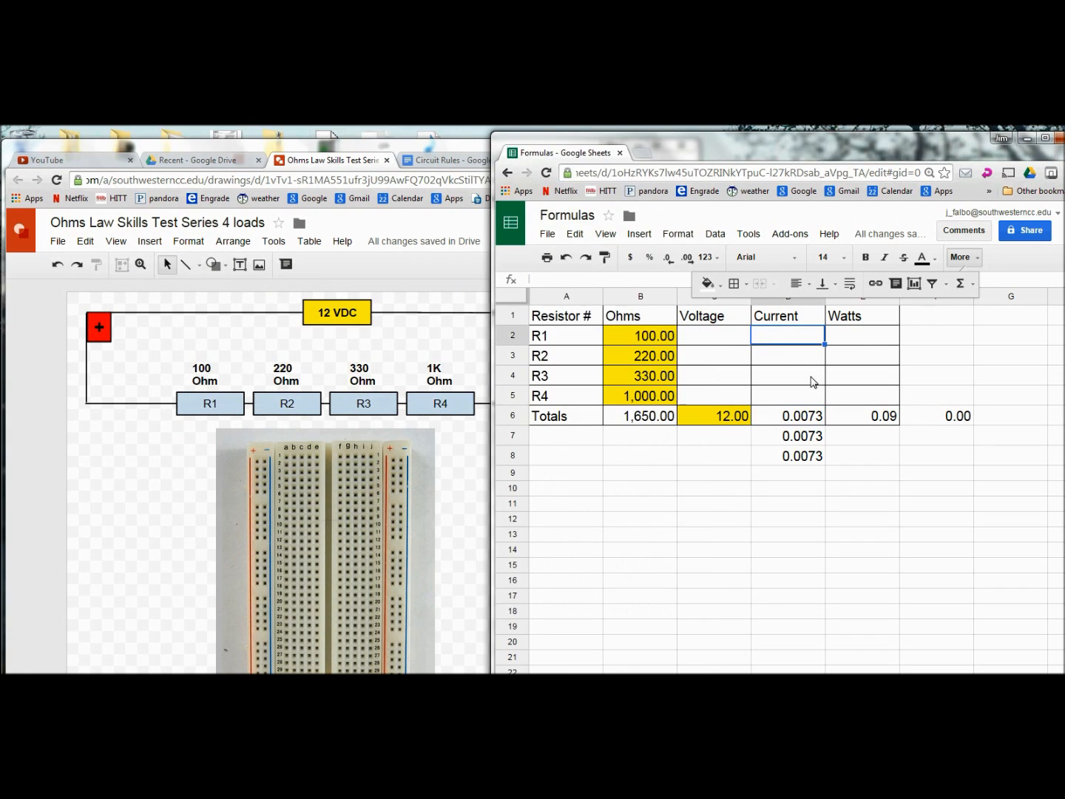
text(=)
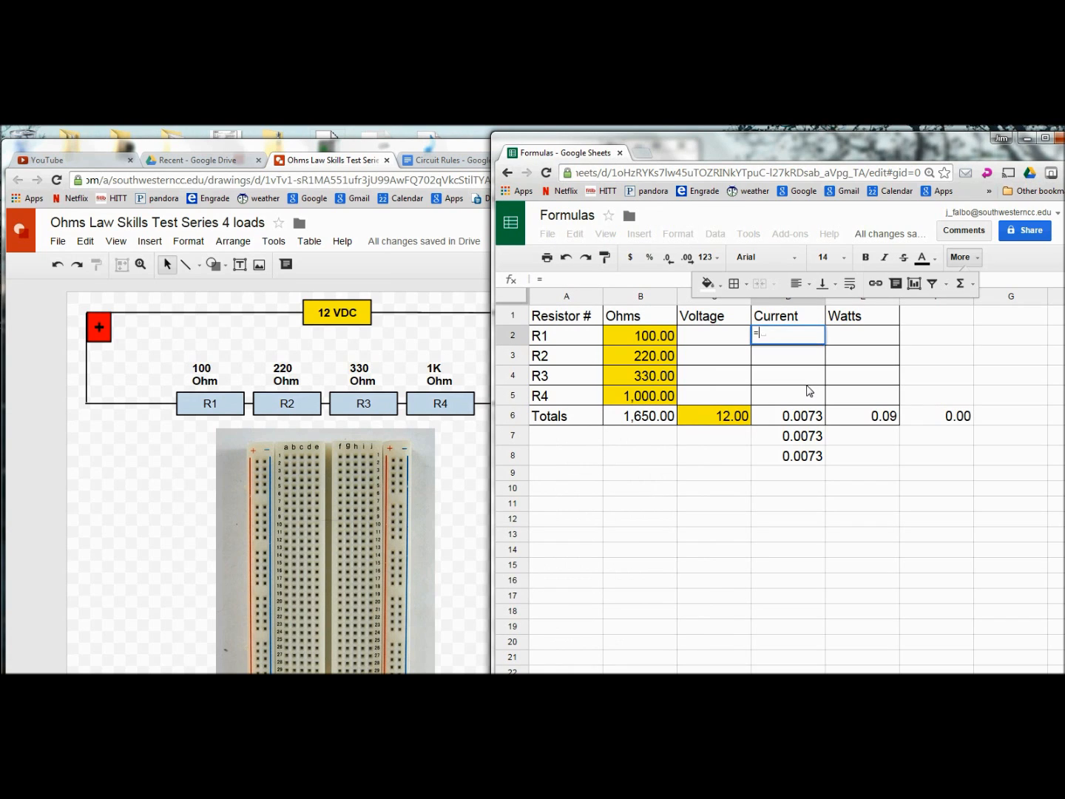
click(801, 420)
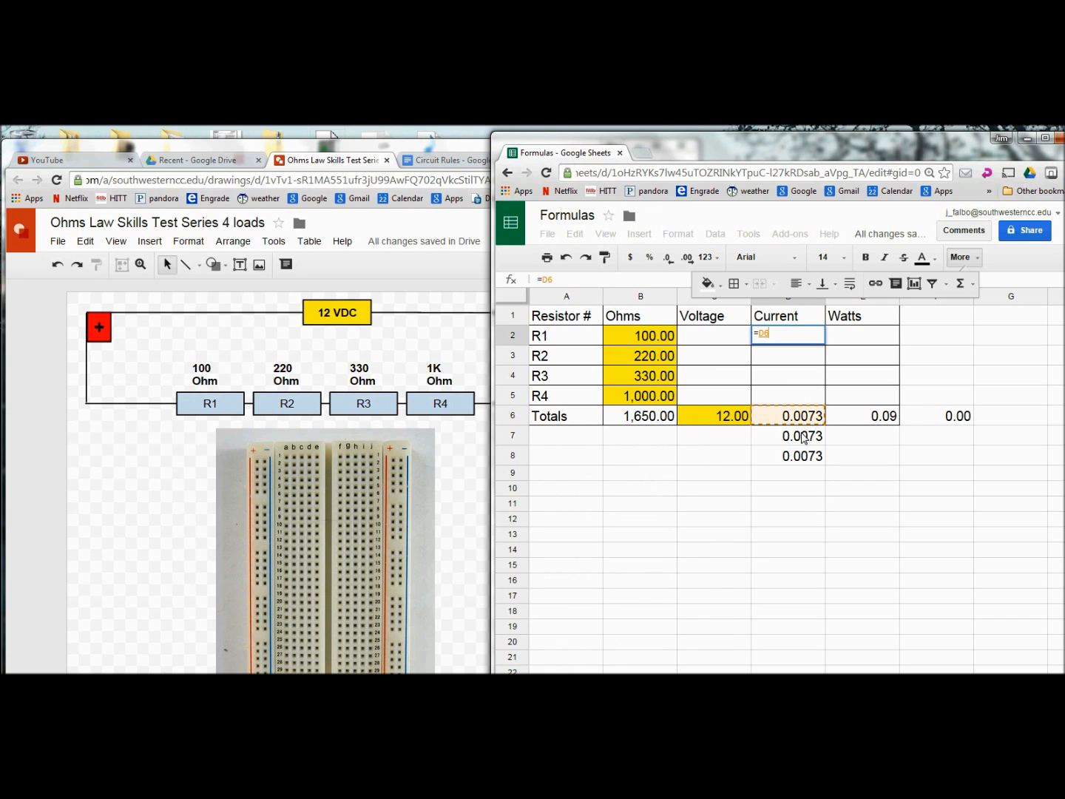
key(Return)
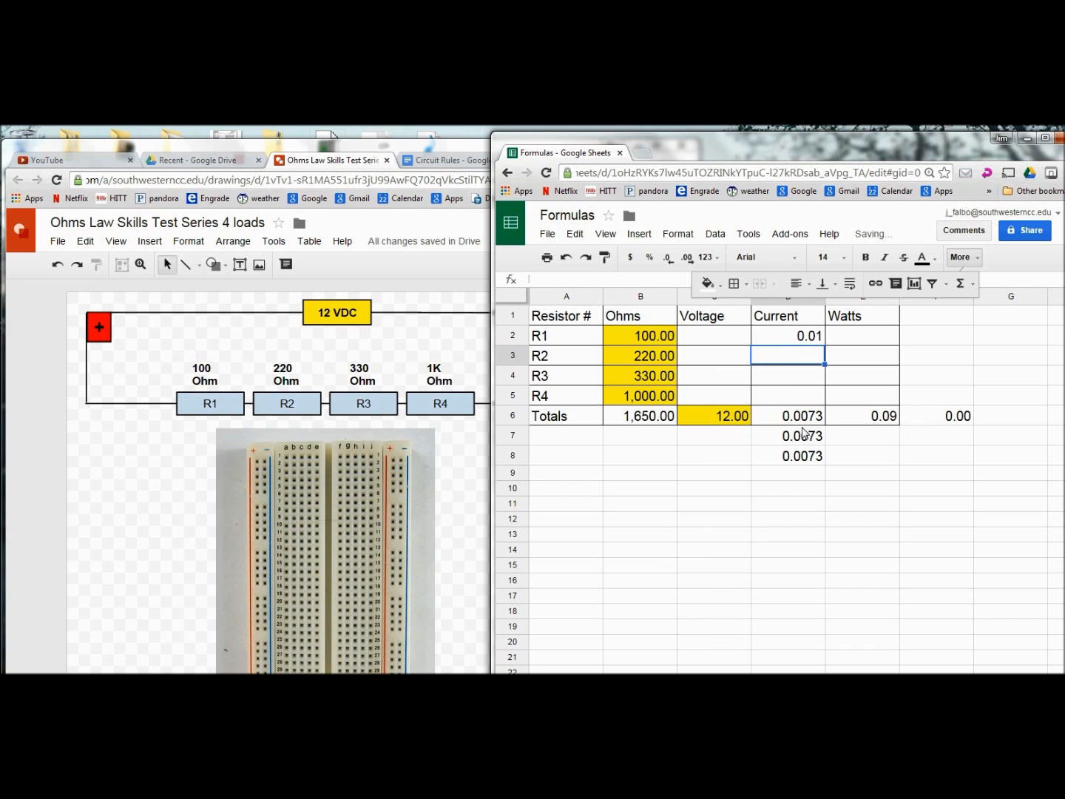
Step: Set the R2–R4 currents in D3:D5 to =D6 as well, each showing 0.01
text(=)
click(797, 423)
key(Return)
text(=)
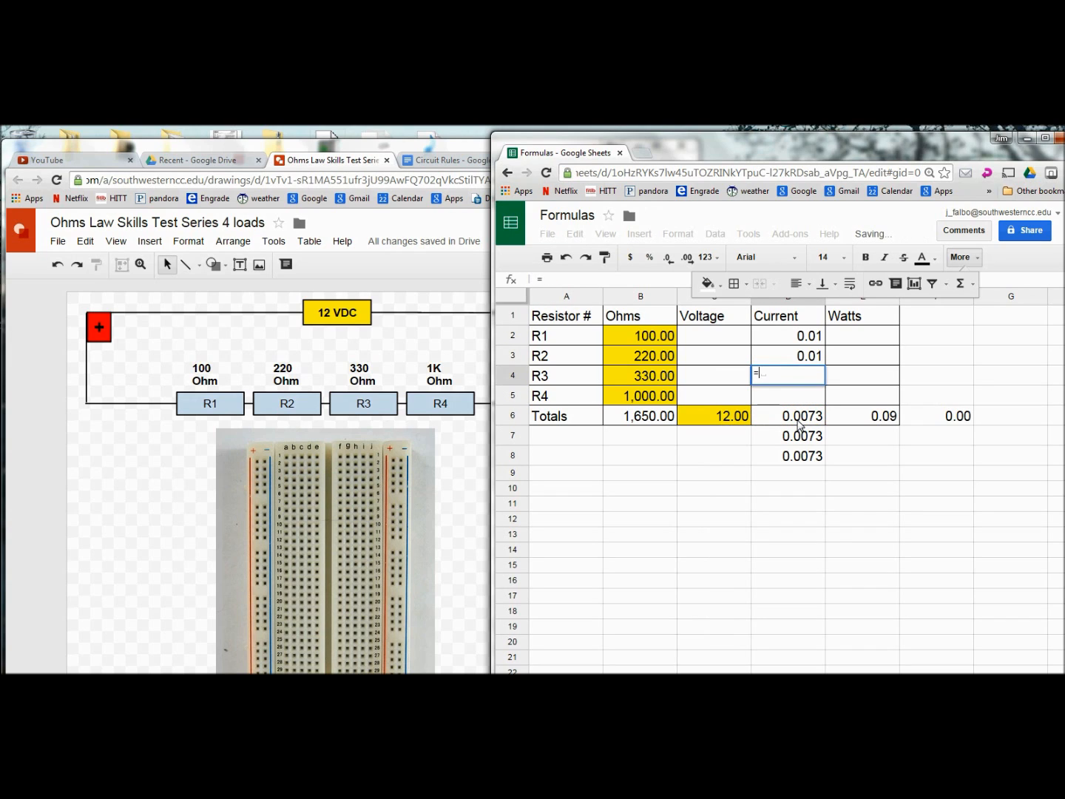
click(798, 421)
key(Return)
text(=)
click(798, 422)
key(Return)
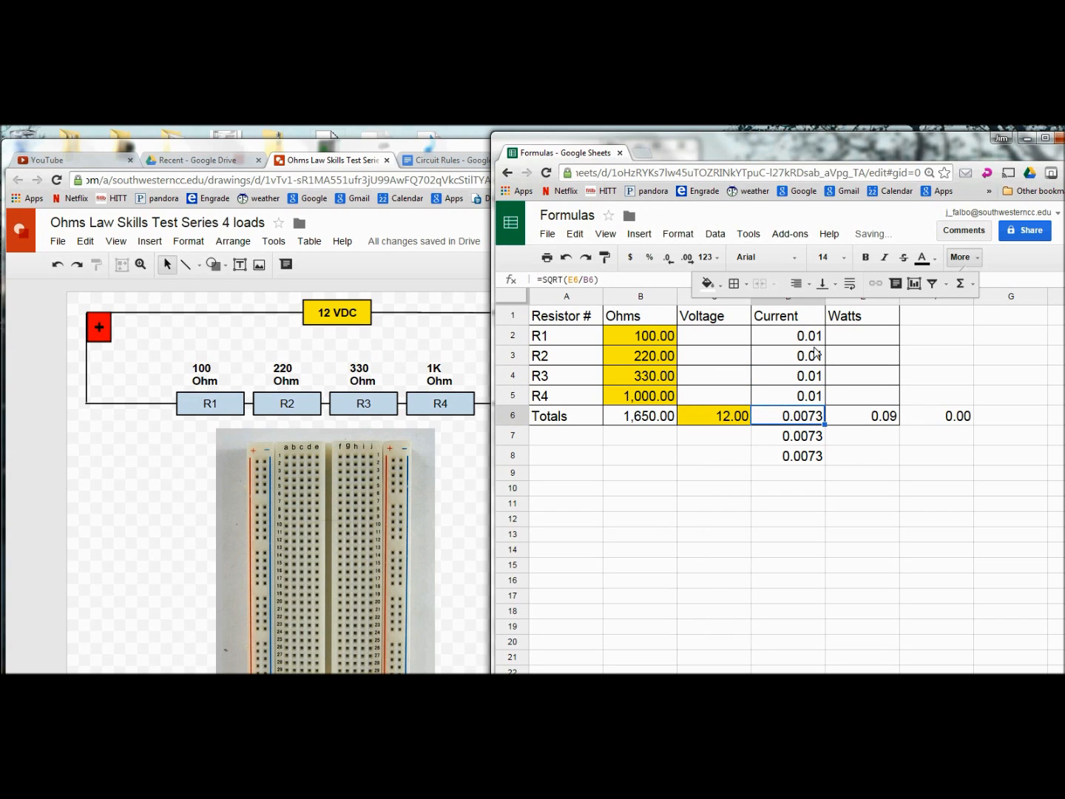
Step: Format the currents in D2:D8 to four decimal places so they read 0.0073
drag(795, 336, 802, 457)
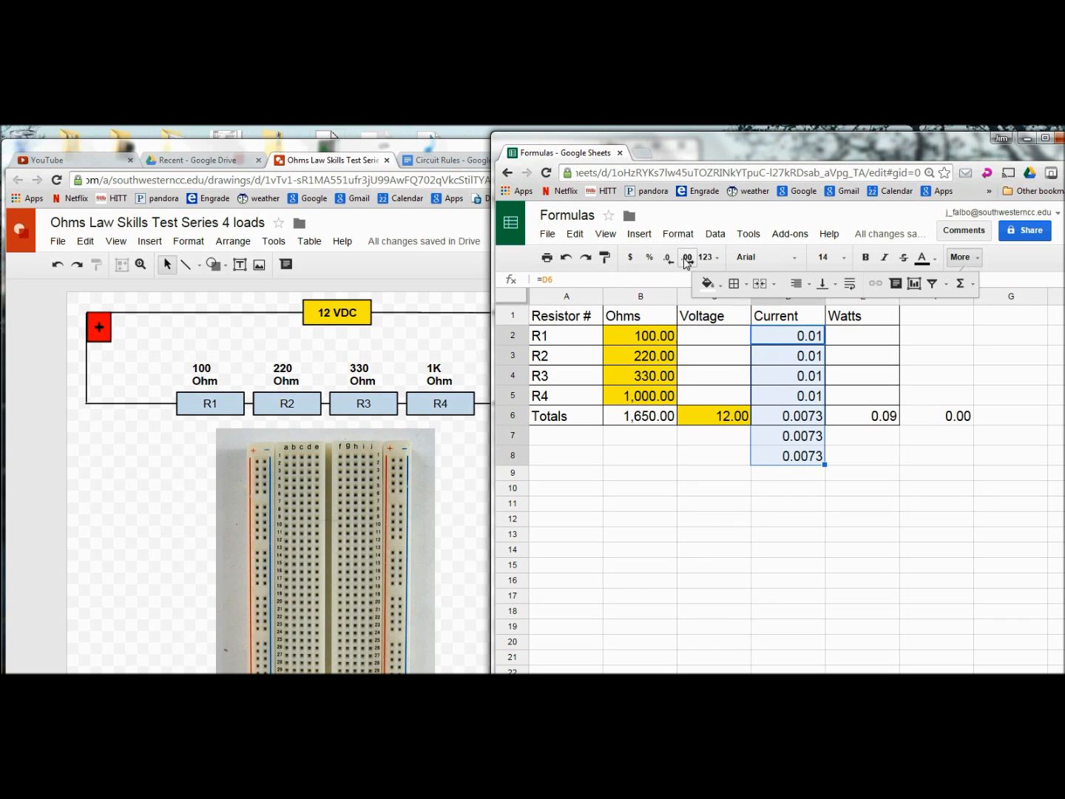
click(674, 259)
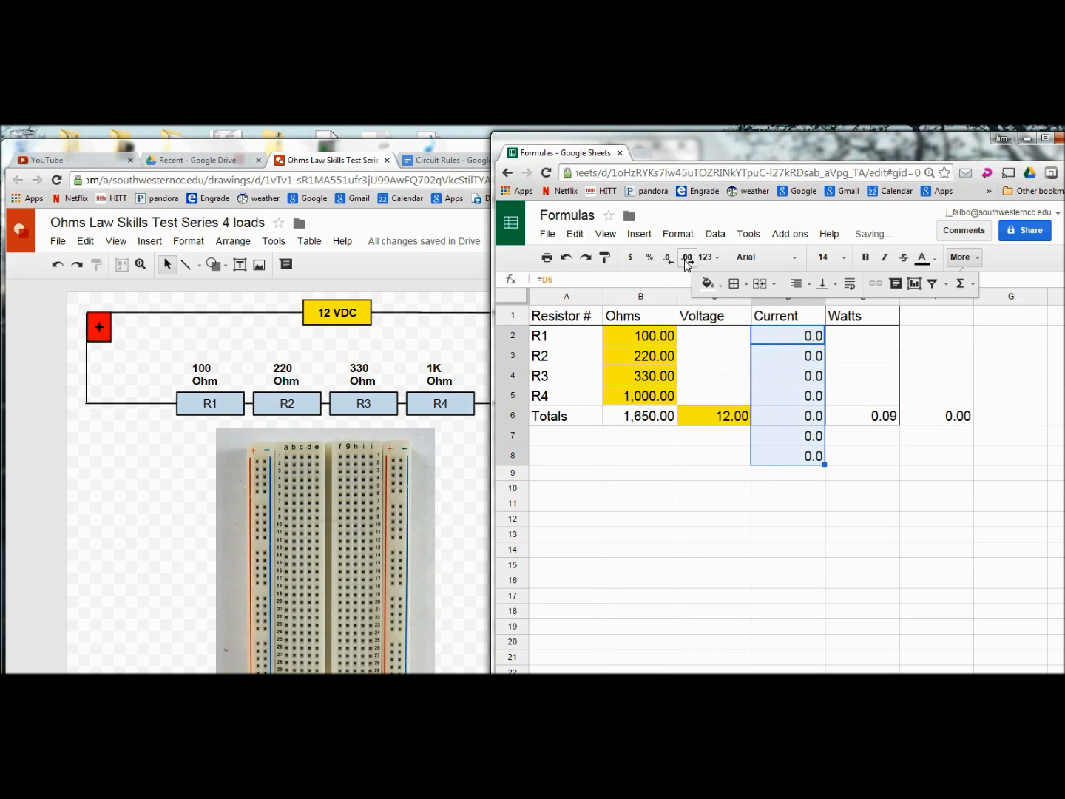
click(687, 259)
click(688, 259)
click(687, 259)
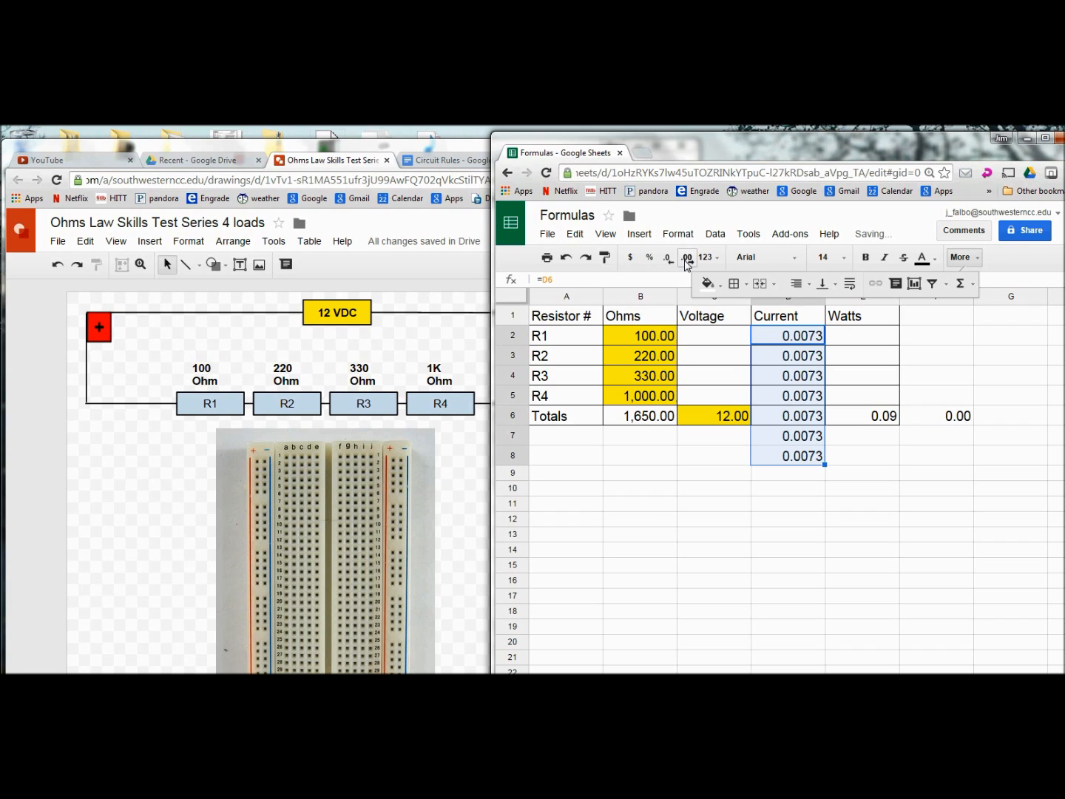
click(744, 556)
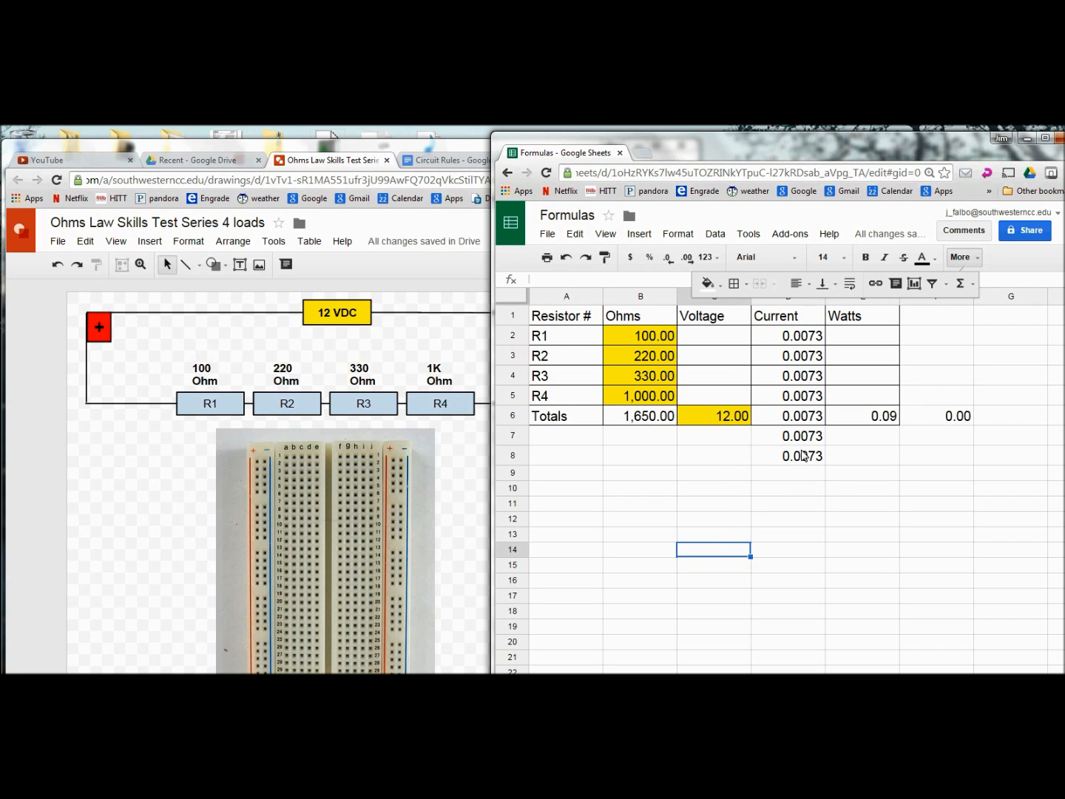
click(723, 418)
Step: Try a 24-volt input in C6, then undo it back to 12.00 volts
text(24)
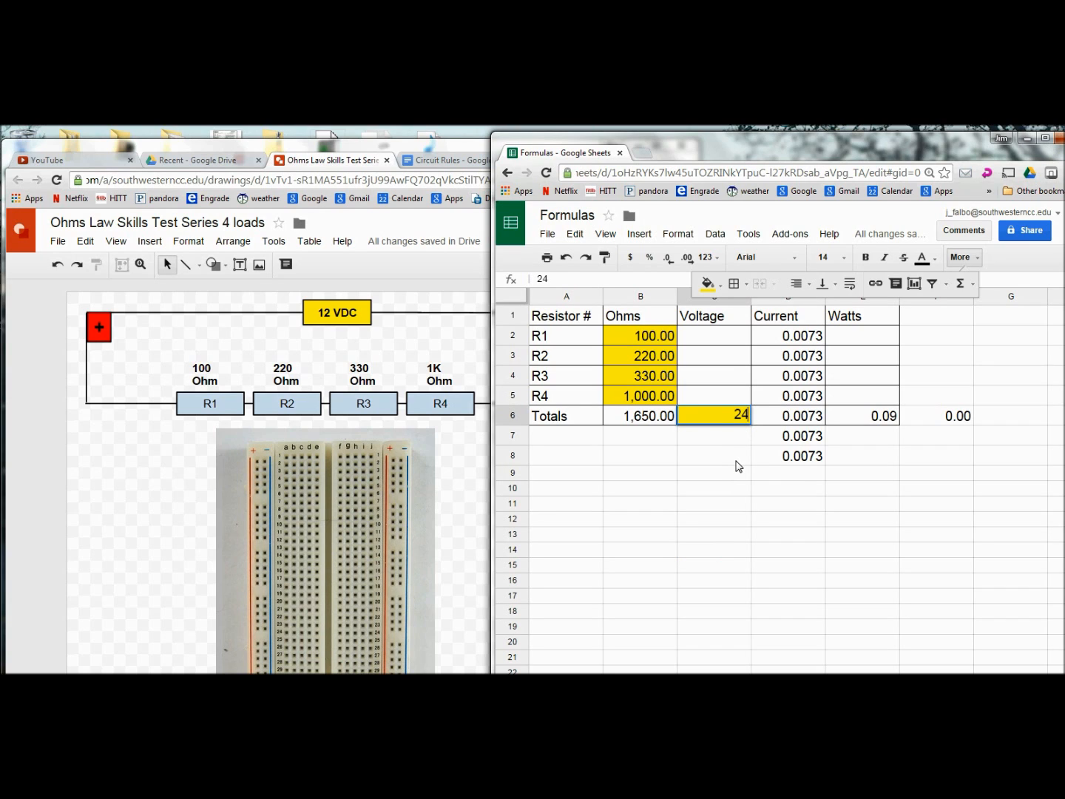
key(Return)
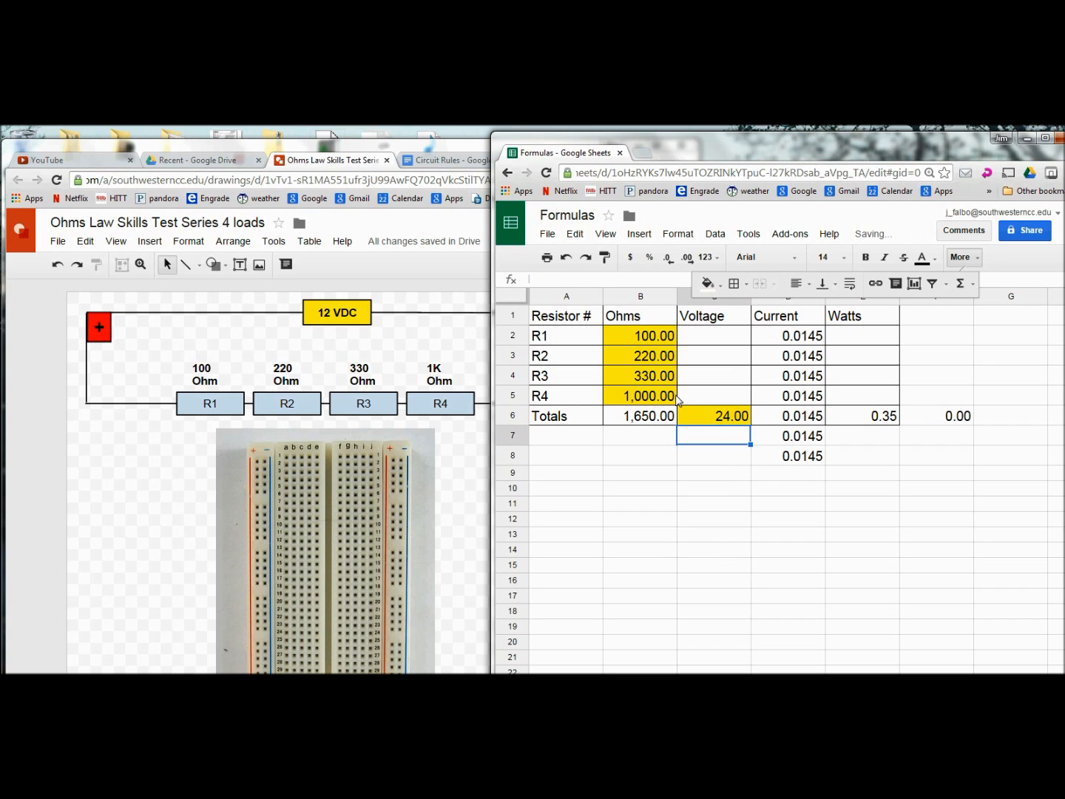
click(565, 258)
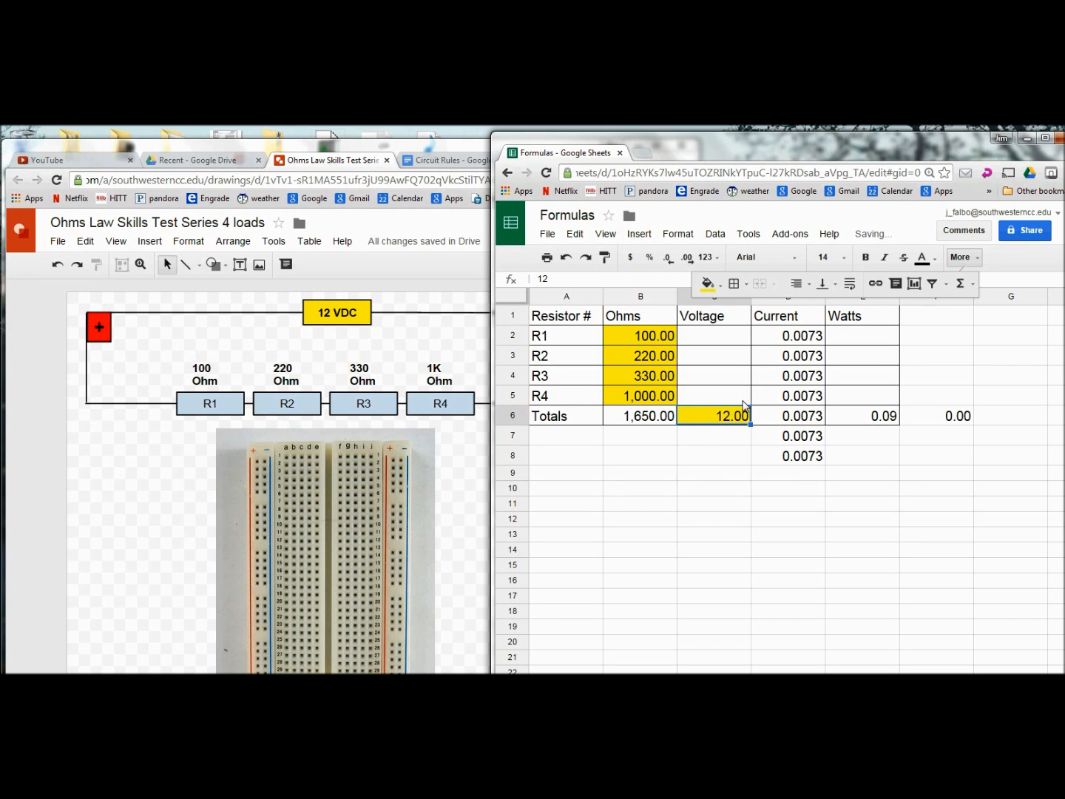
click(722, 341)
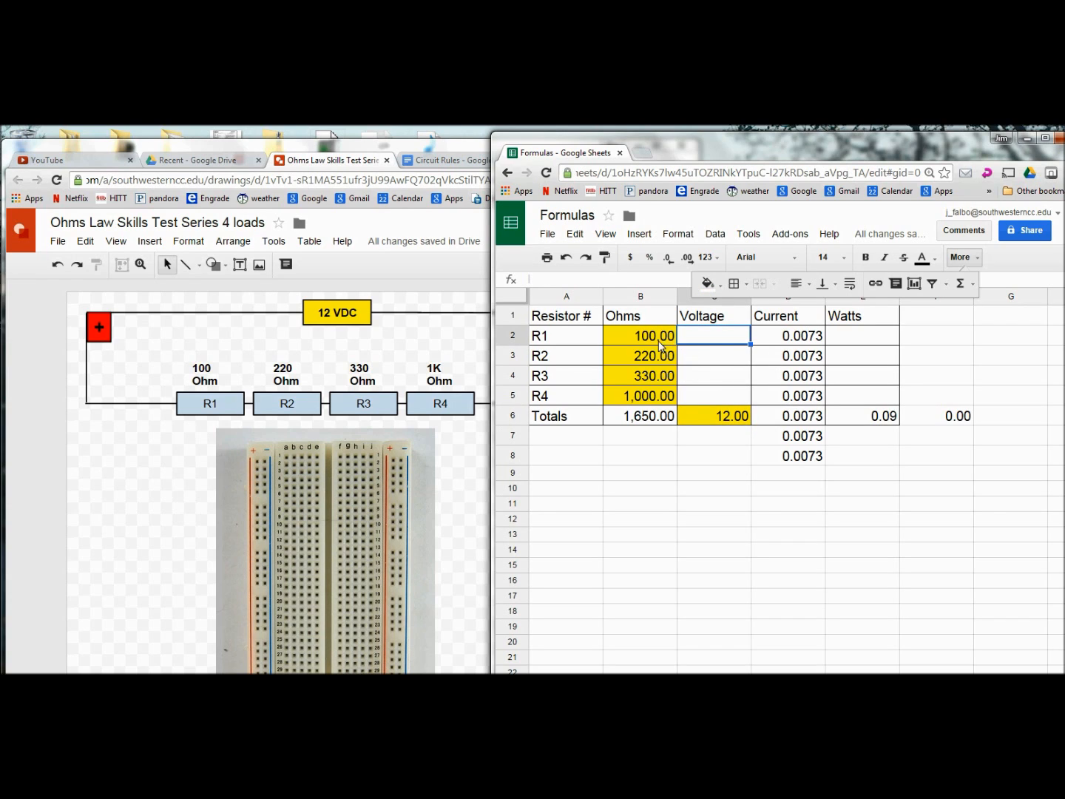
click(441, 163)
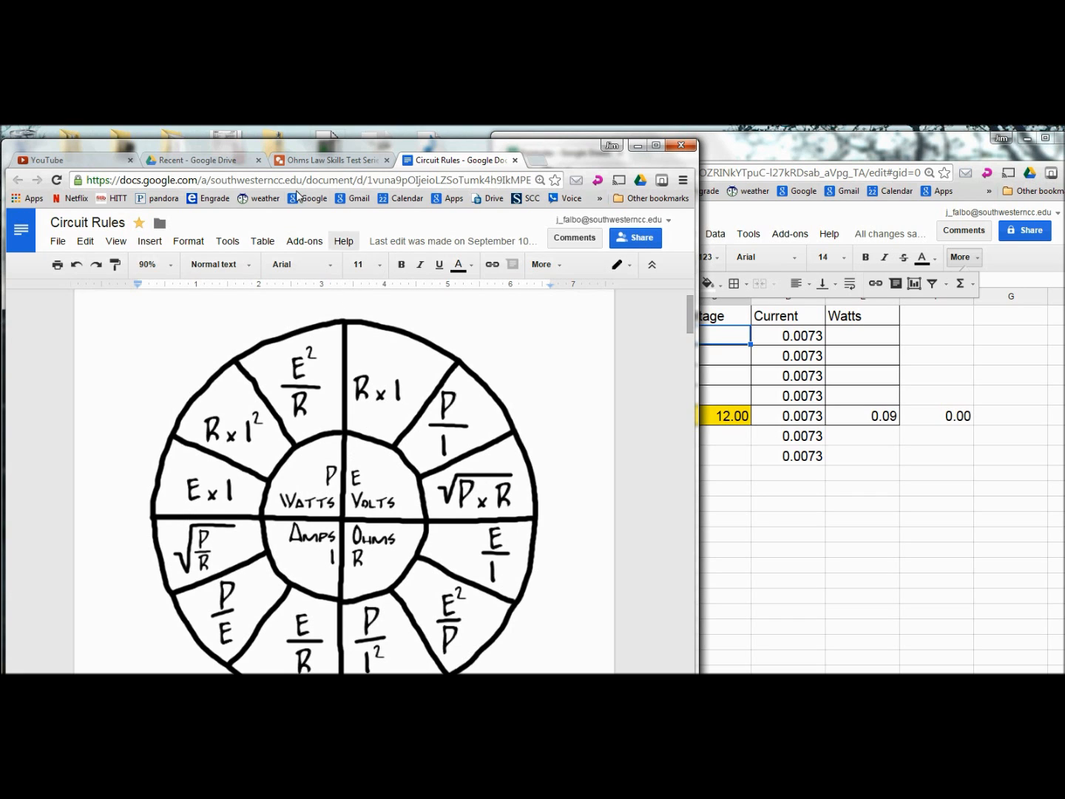
click(326, 160)
Step: Enter =D2*B2 in C2 and fill it to C5, giving 0.73, 1.60, 2.40 and 7.27 volts
click(758, 340)
click(717, 339)
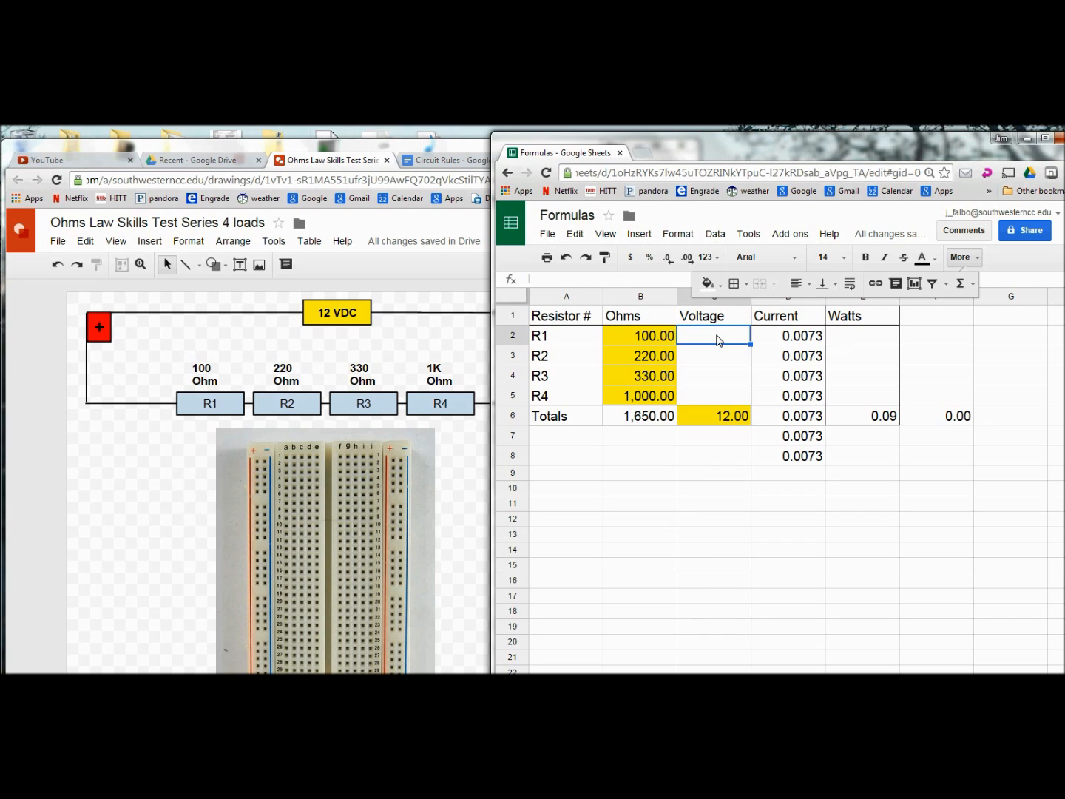
text(=)
click(773, 338)
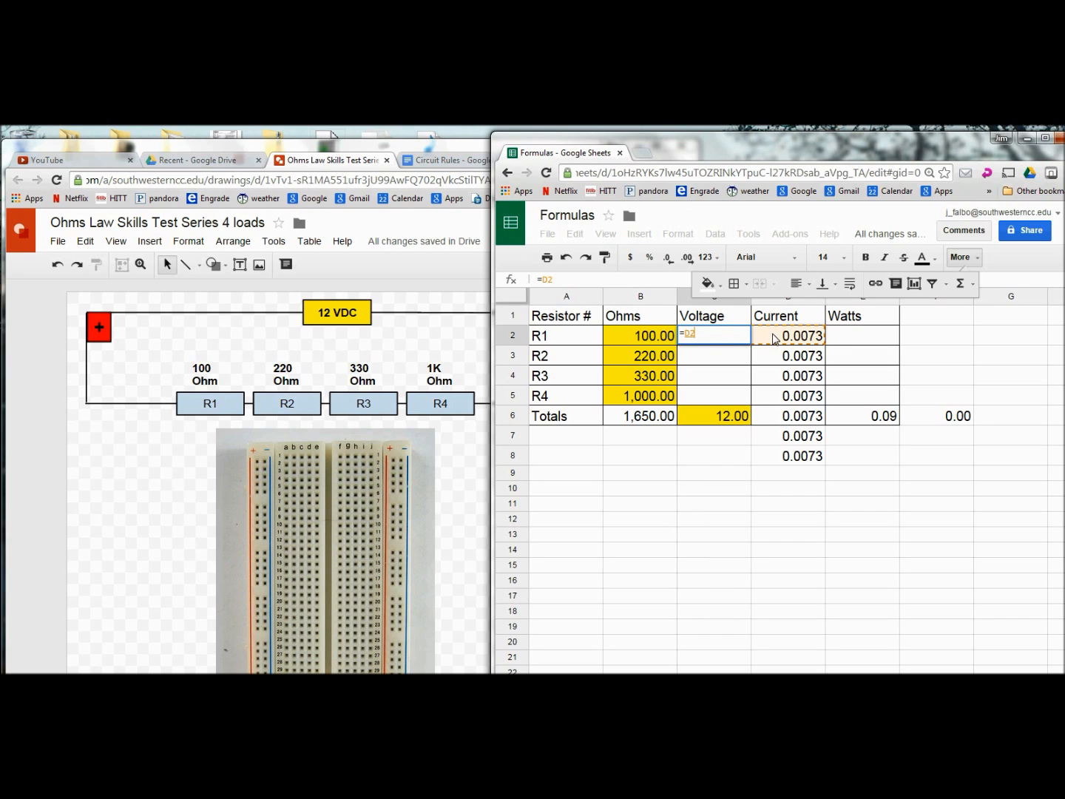
text(*)
click(639, 337)
key(Return)
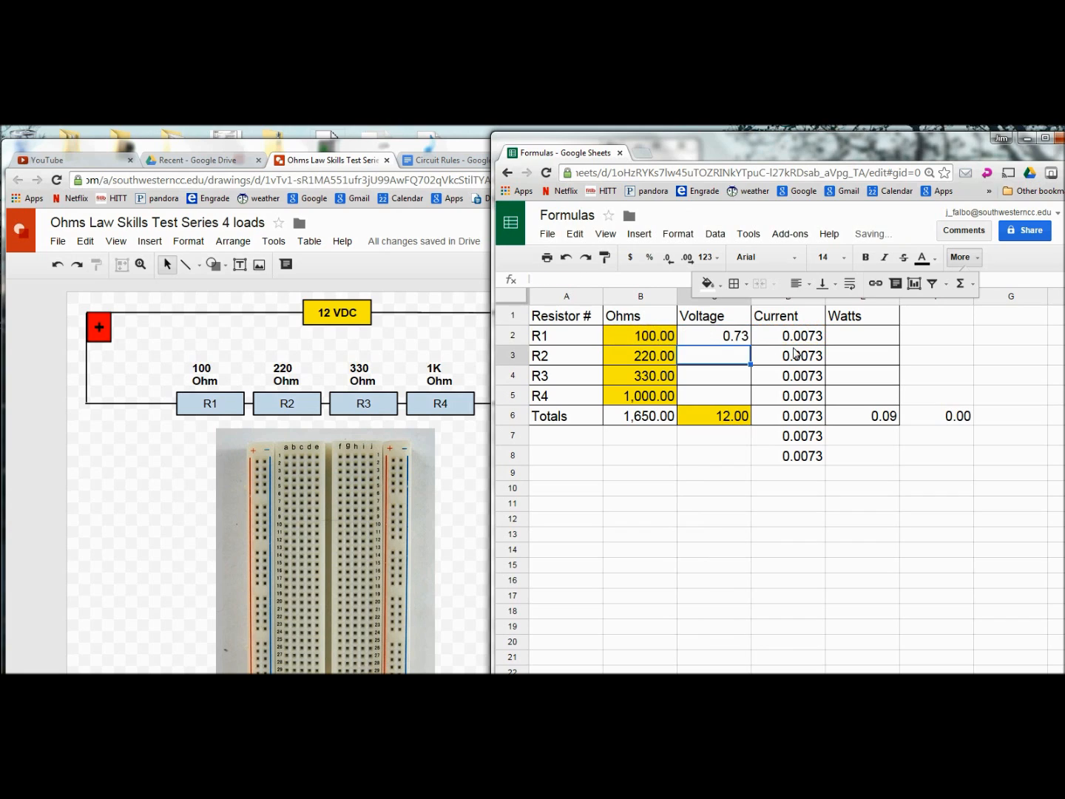
click(742, 339)
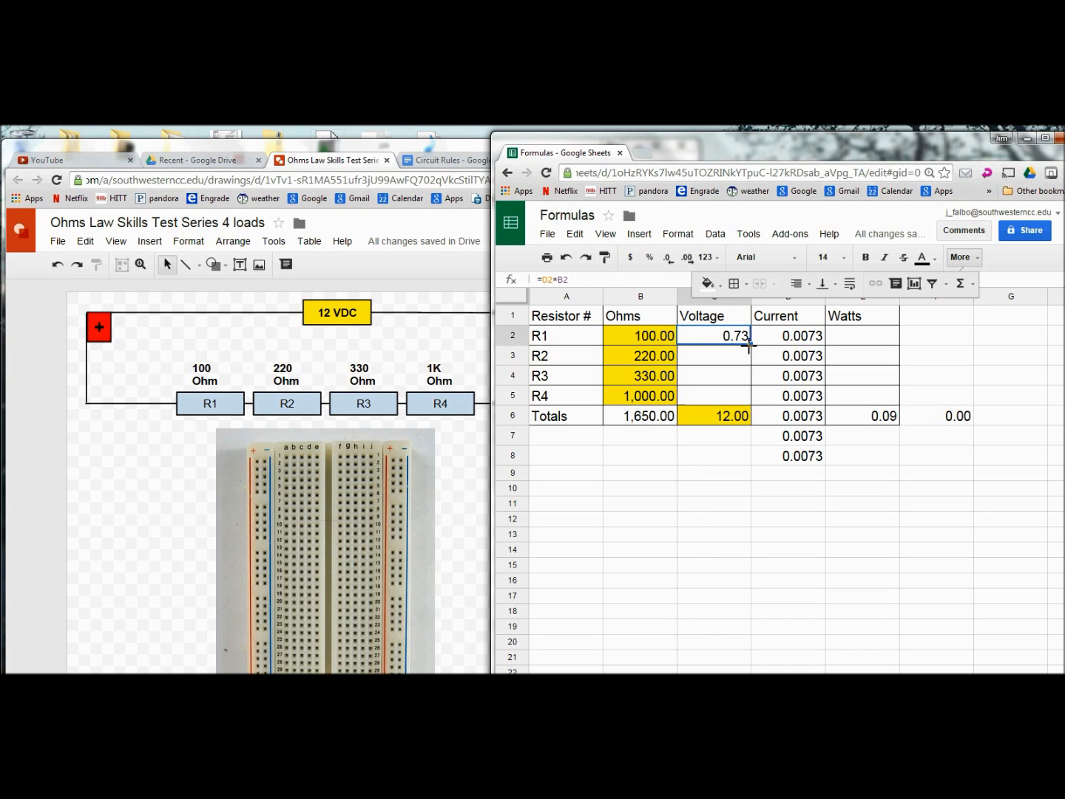
drag(749, 344, 754, 397)
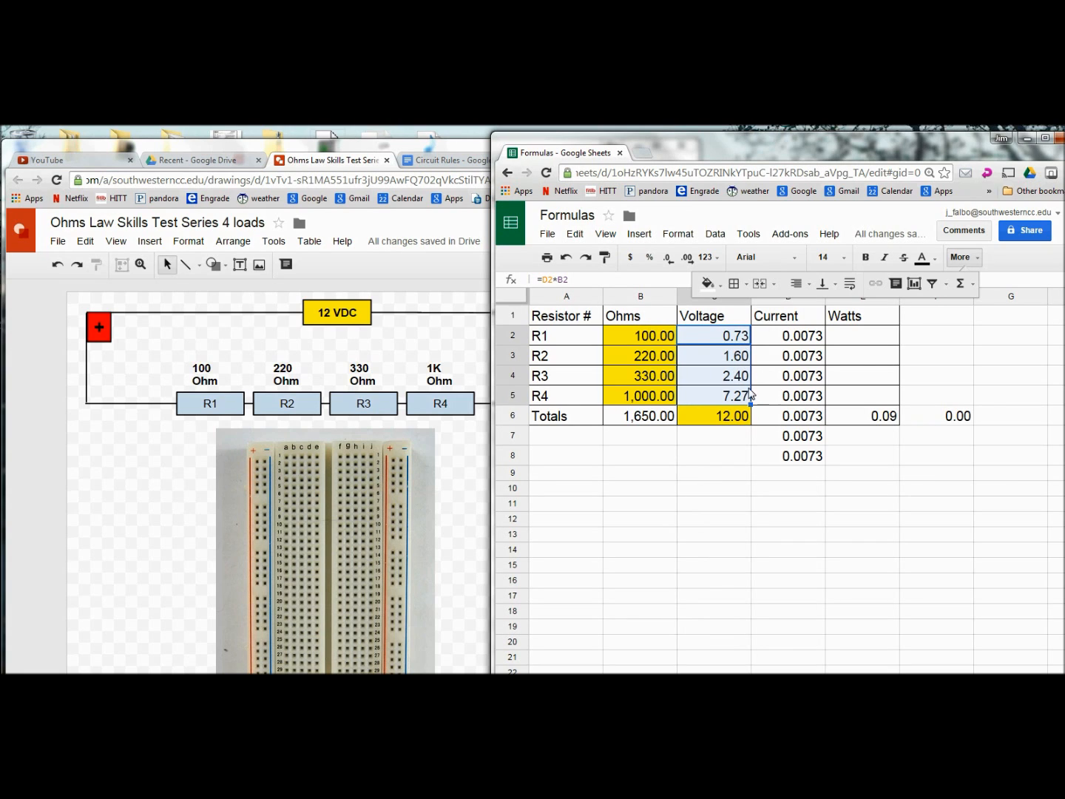
Step: Enter =D2*C2 in E2 and fill it to E5 (0.01, 0.01, 0.02, 0.05), totalling 0.09
click(846, 338)
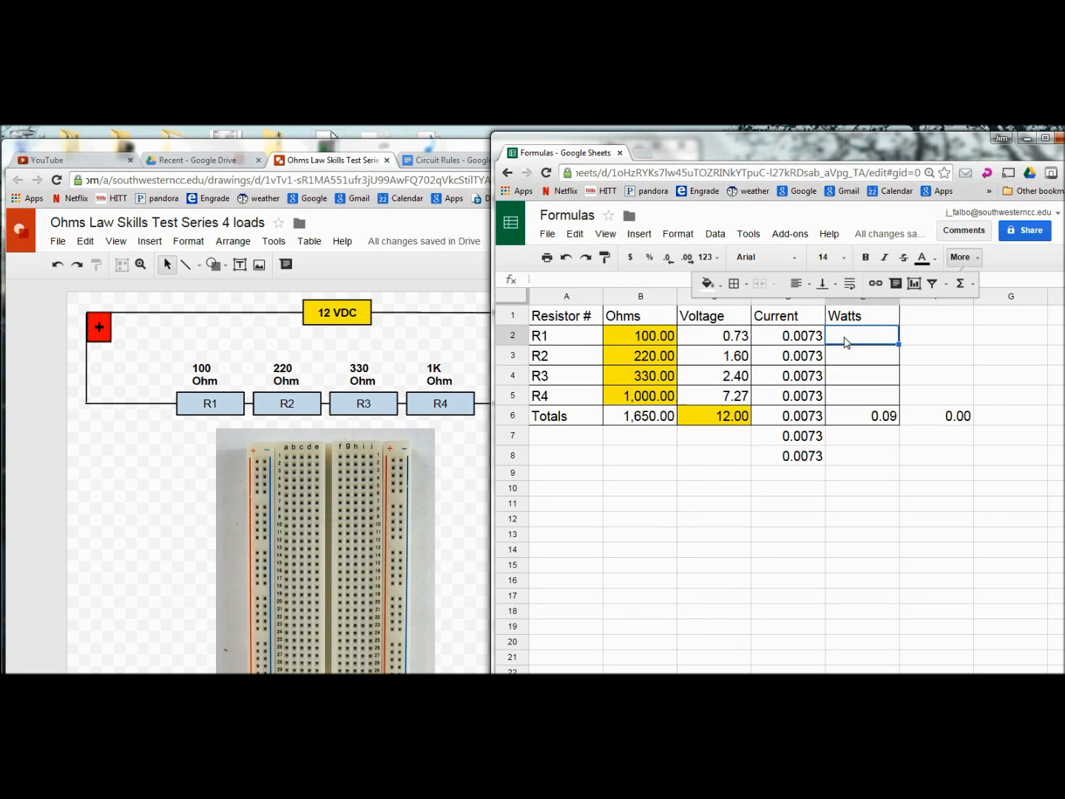
text(=)
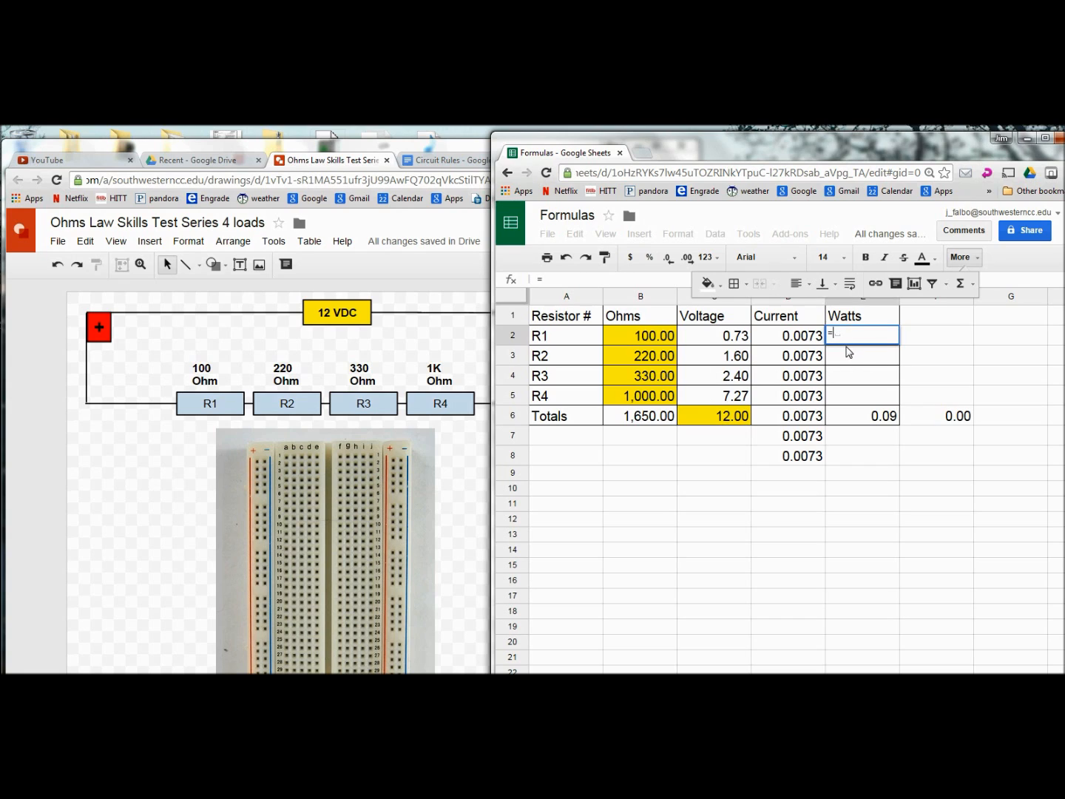
click(780, 341)
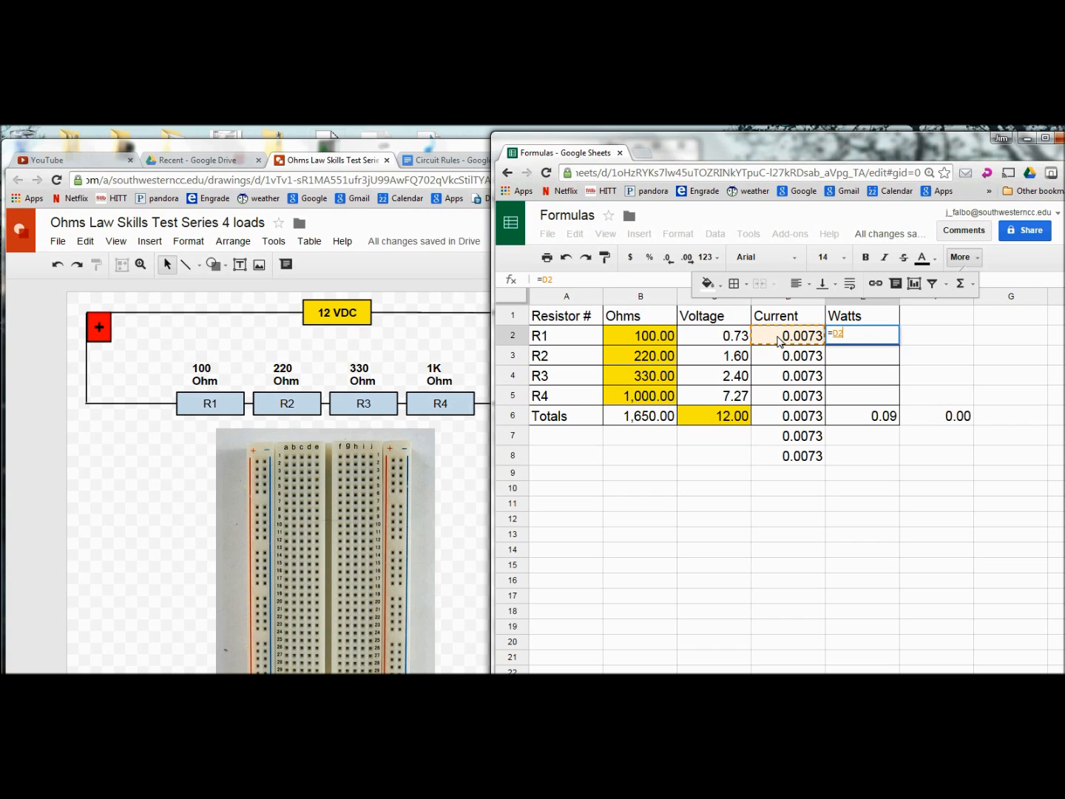
text(*)
click(709, 337)
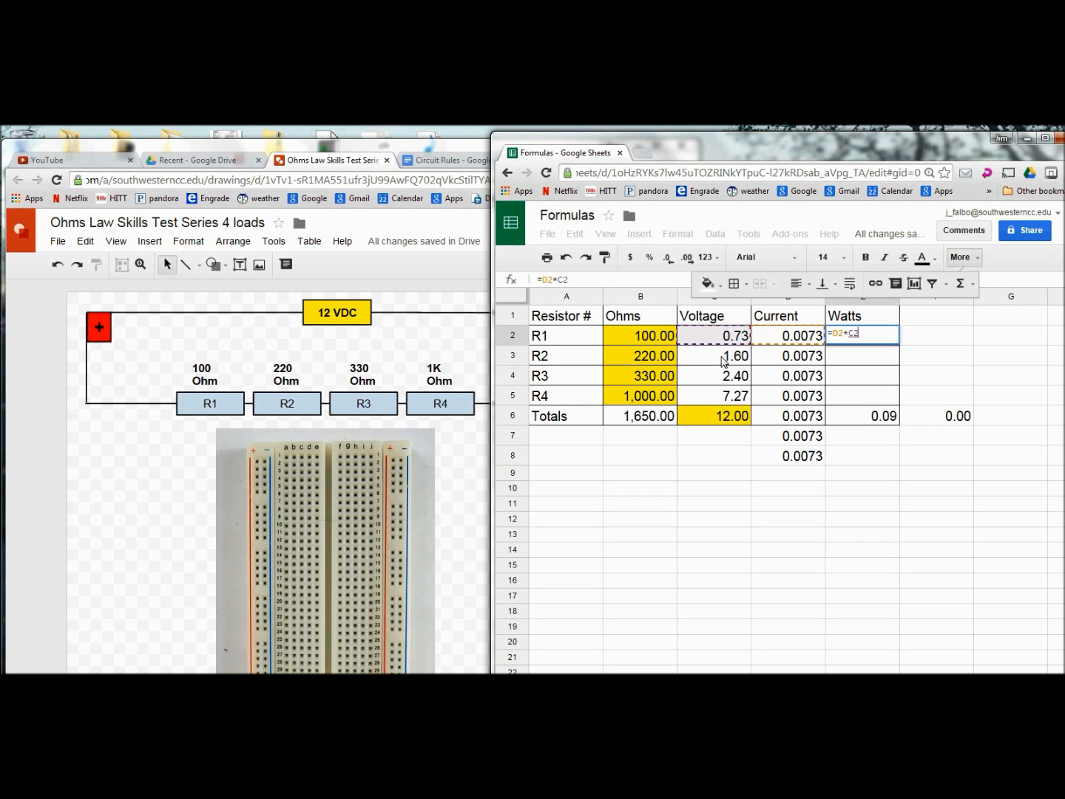
key(Return)
click(876, 337)
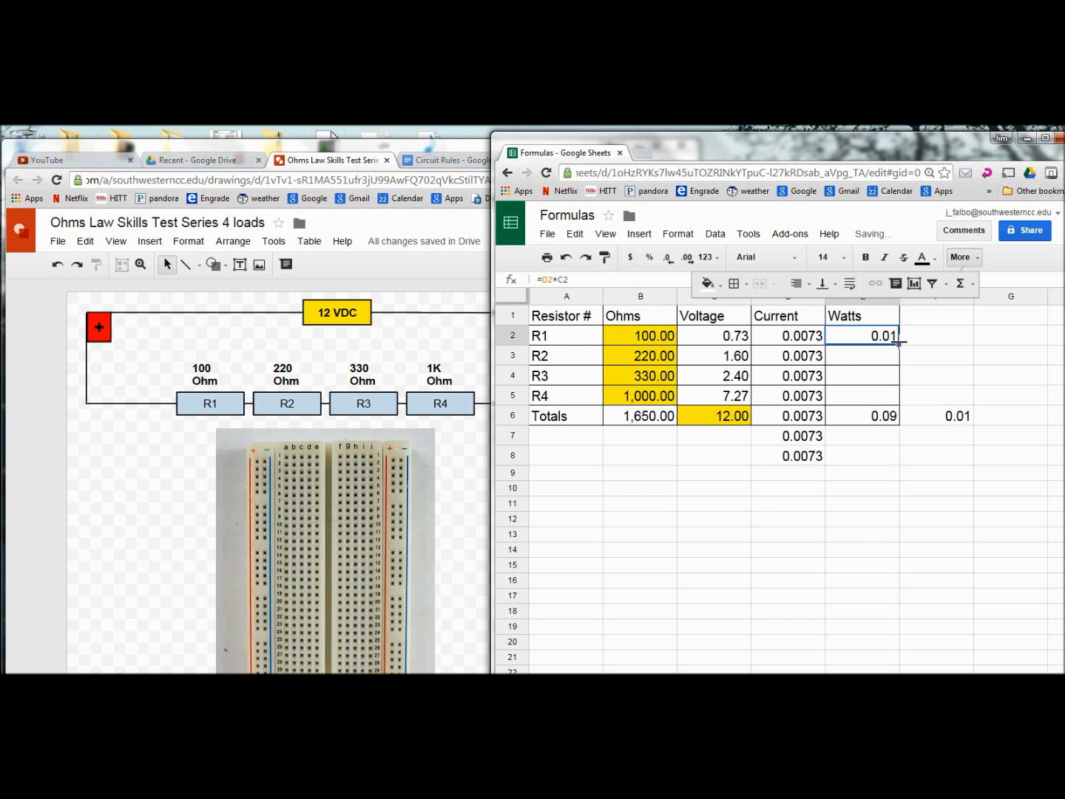
drag(898, 351, 903, 403)
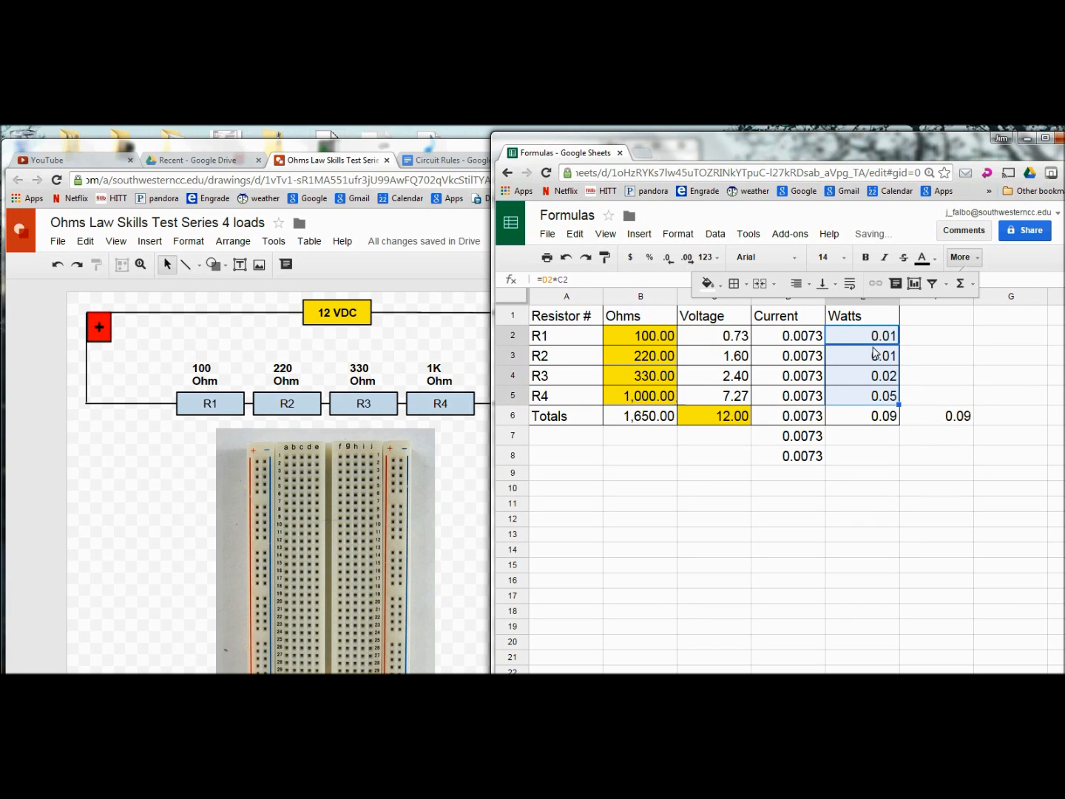
click(912, 420)
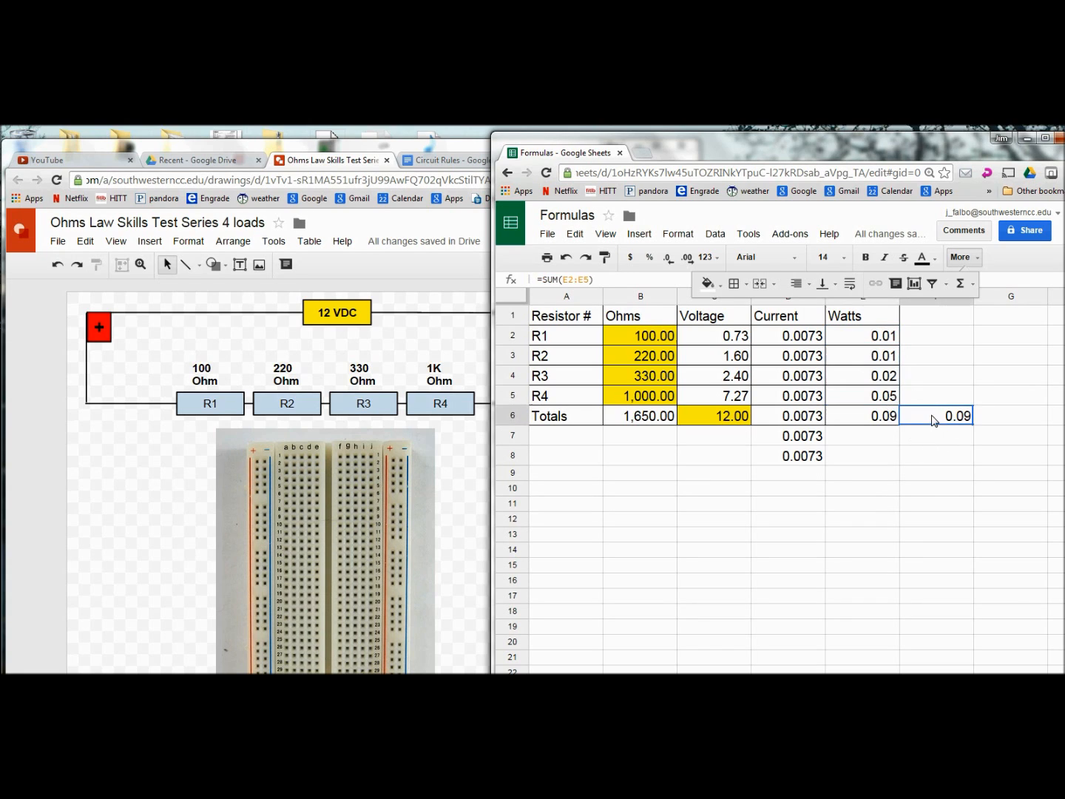
click(880, 425)
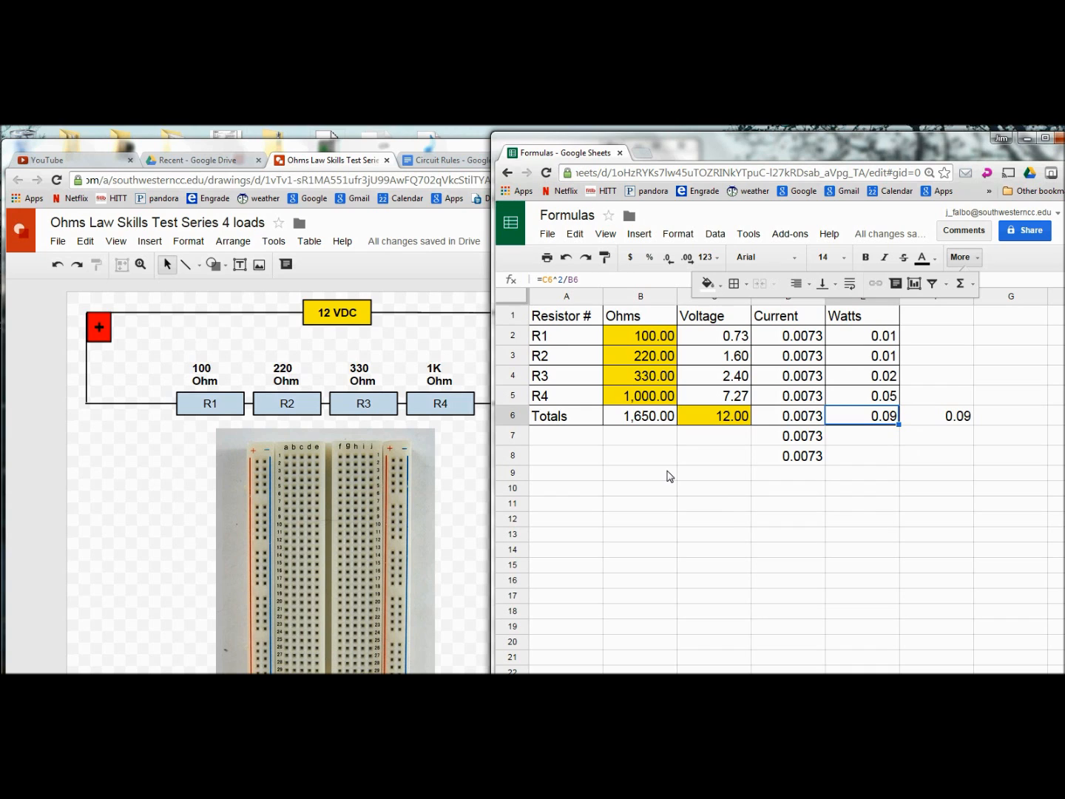
click(407, 357)
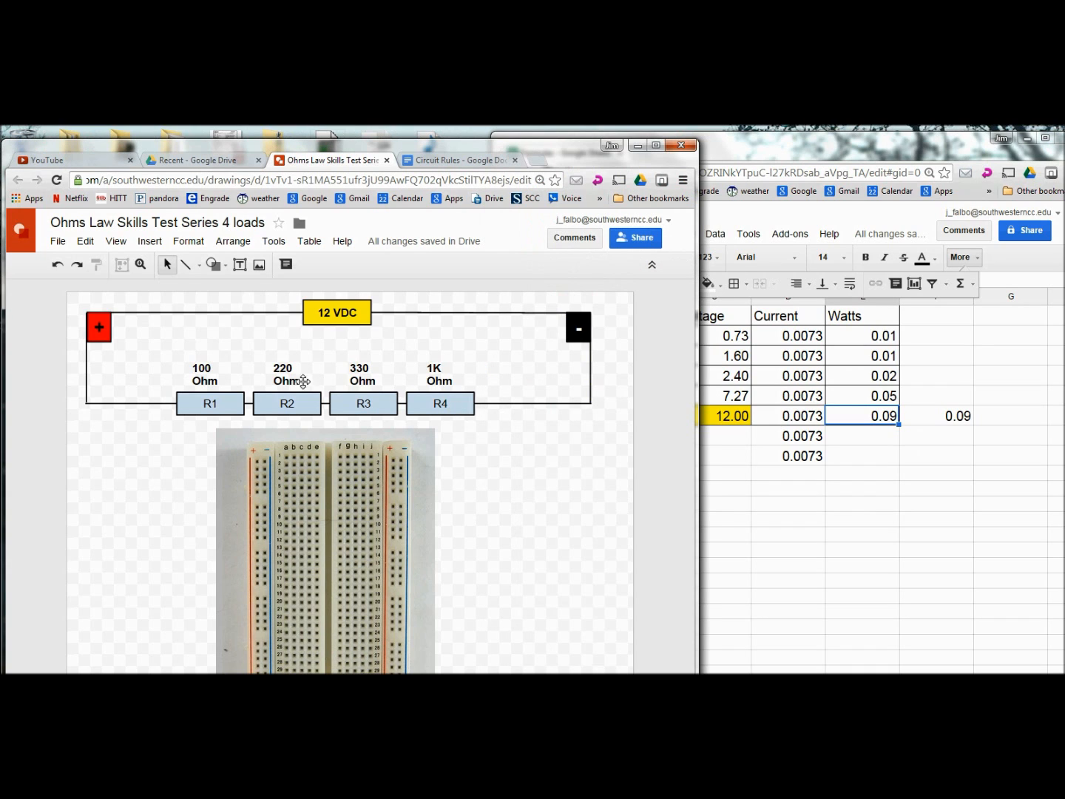
click(869, 520)
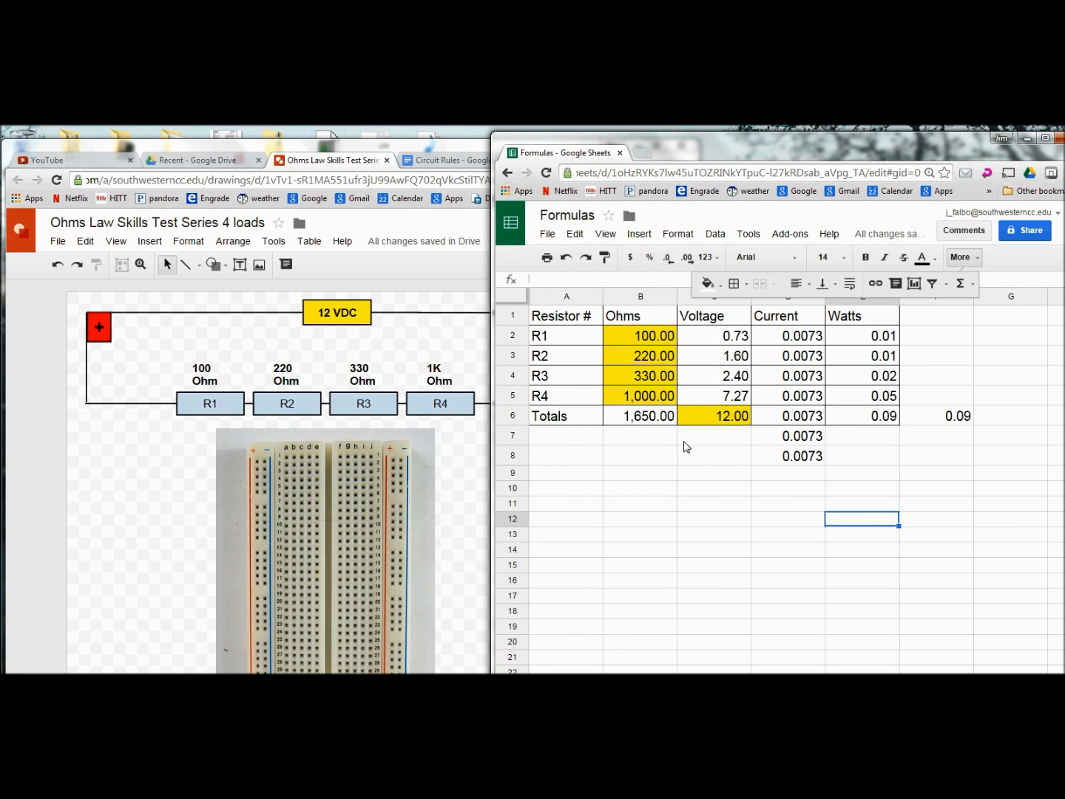
Step: Change R1 to 200 and R3 to 500 Ohms, then type 24 as the voltage input in C6
click(636, 334)
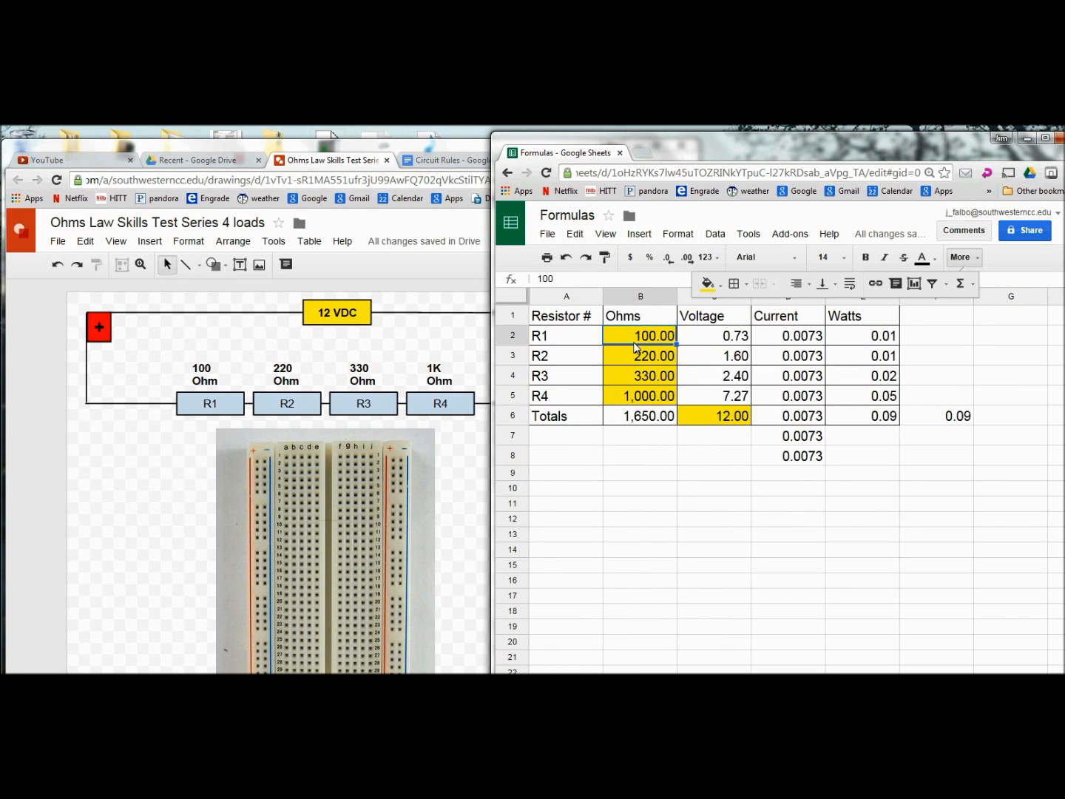
text(2)
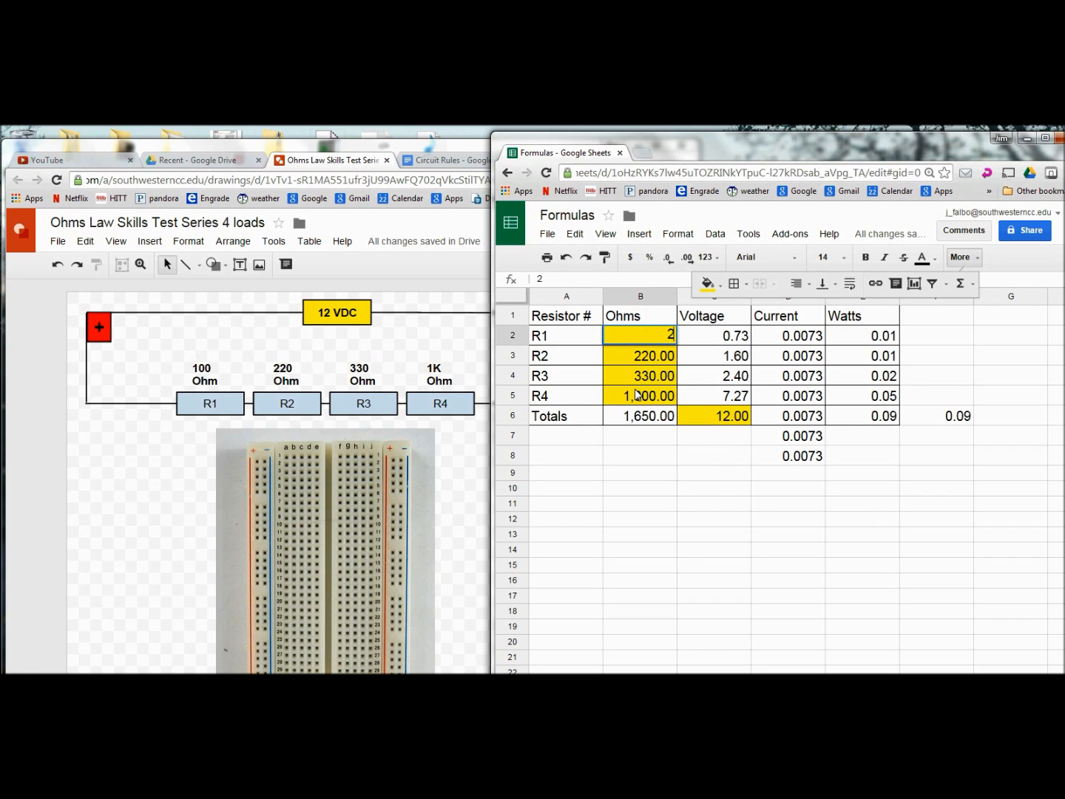
text(00)
key(Return)
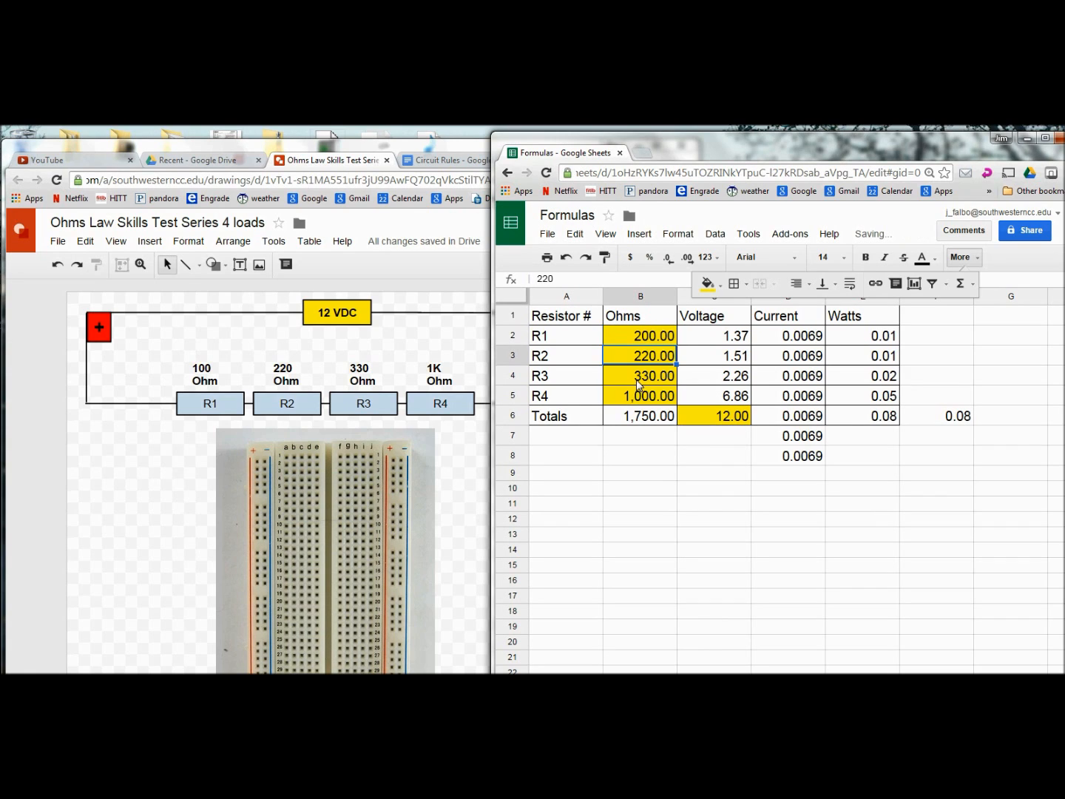
click(639, 382)
text(5)
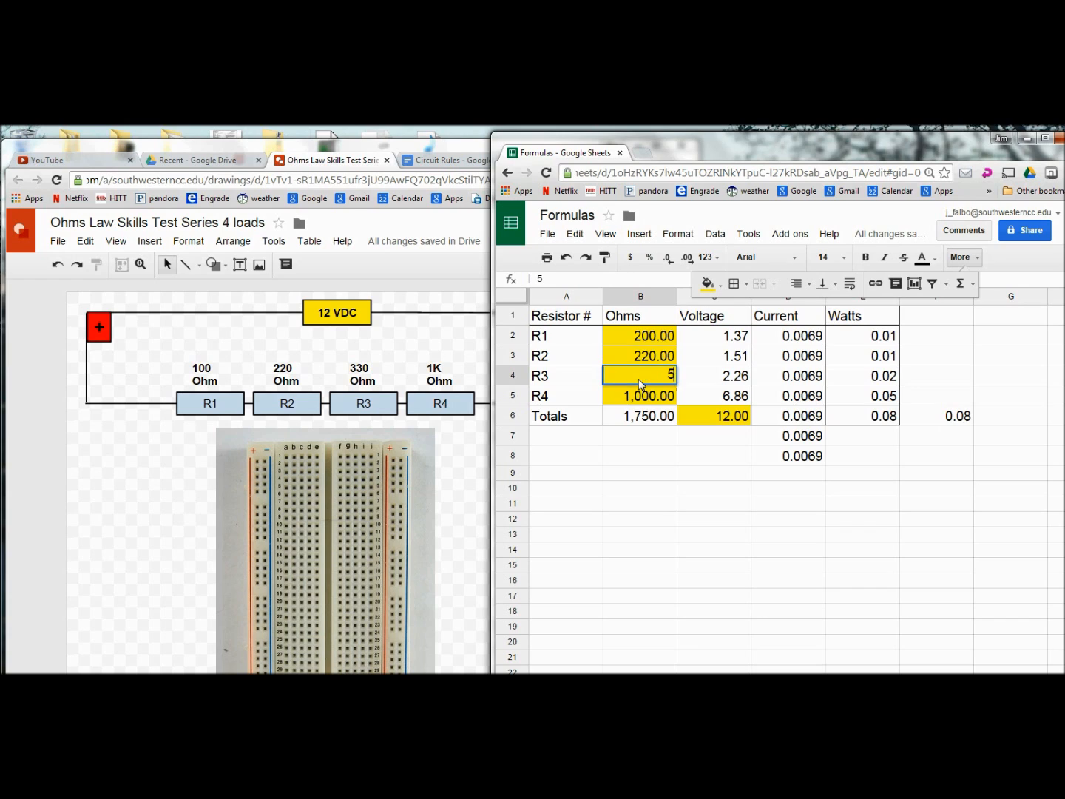
text(00)
key(Return)
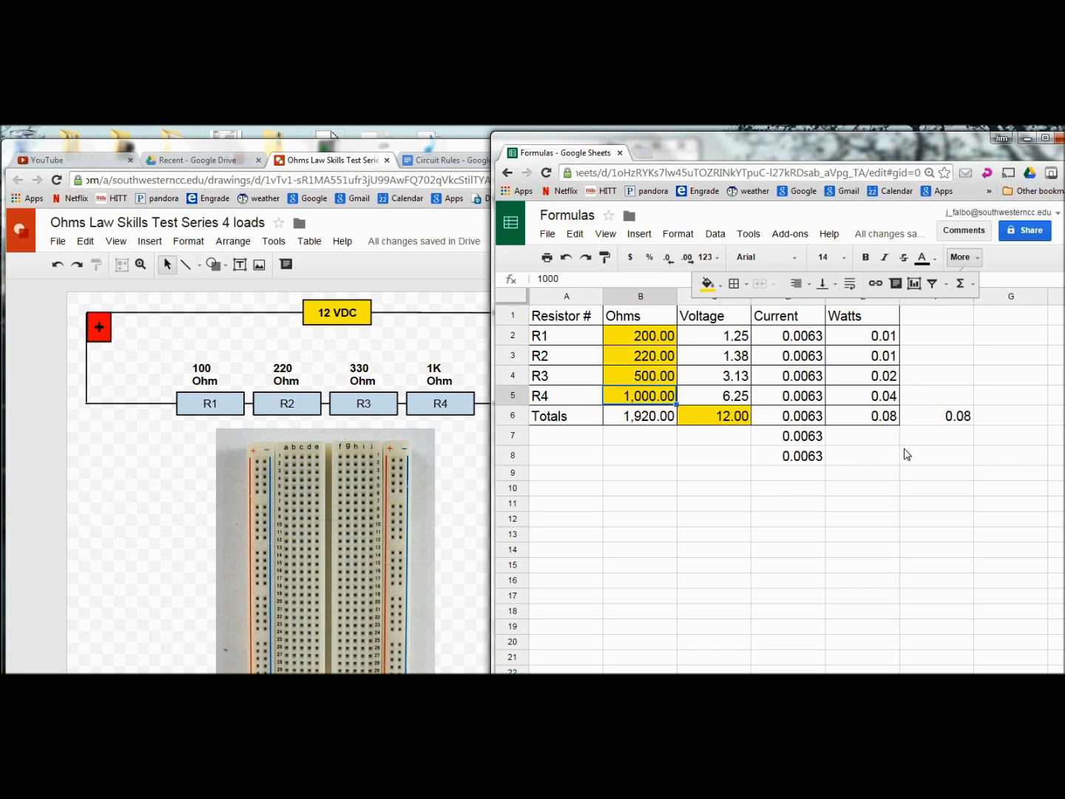
click(725, 417)
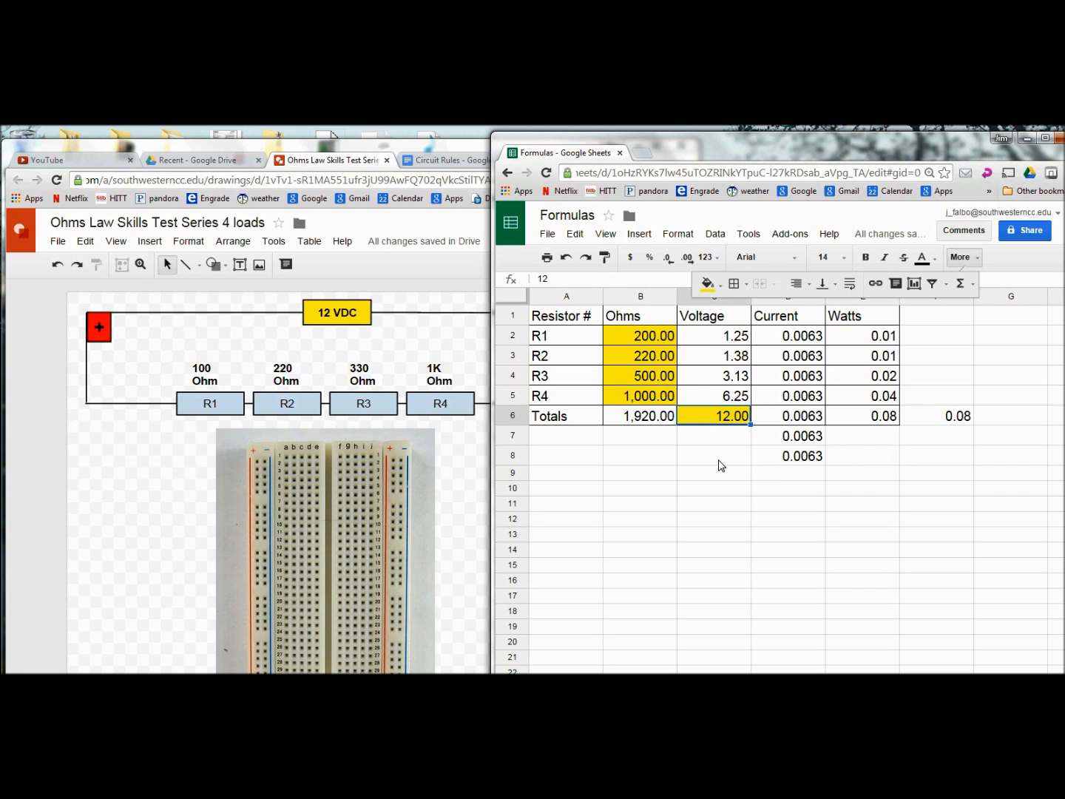
text(24)
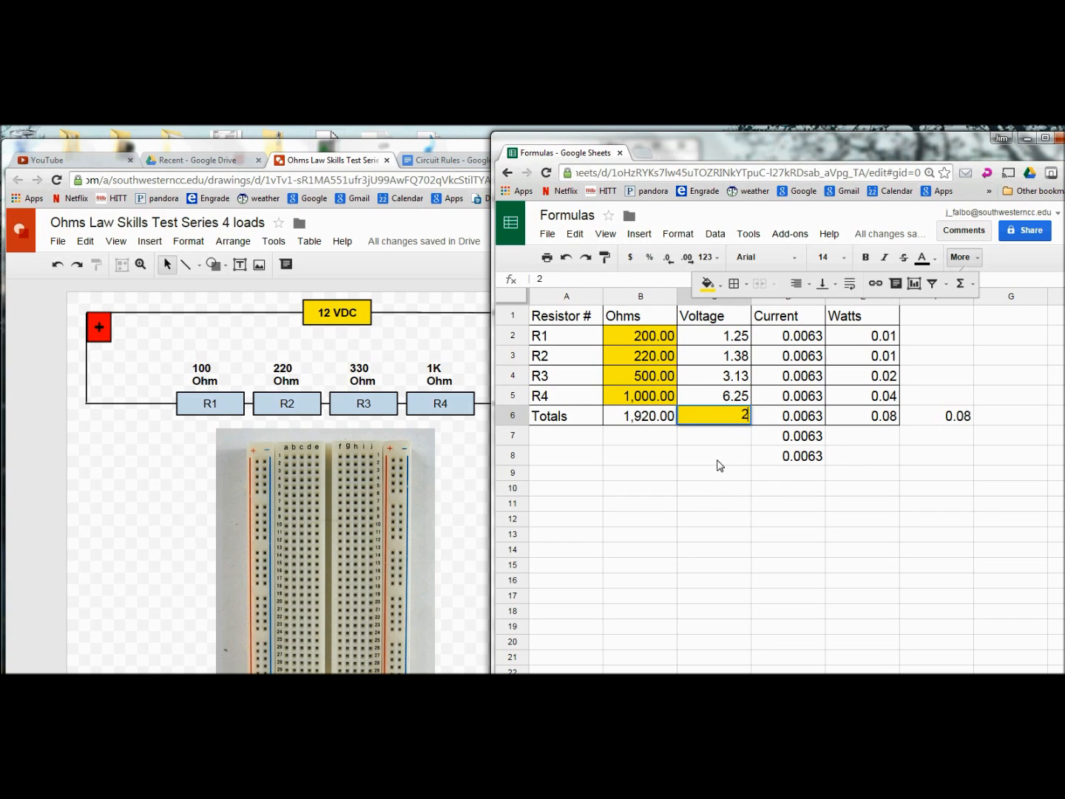